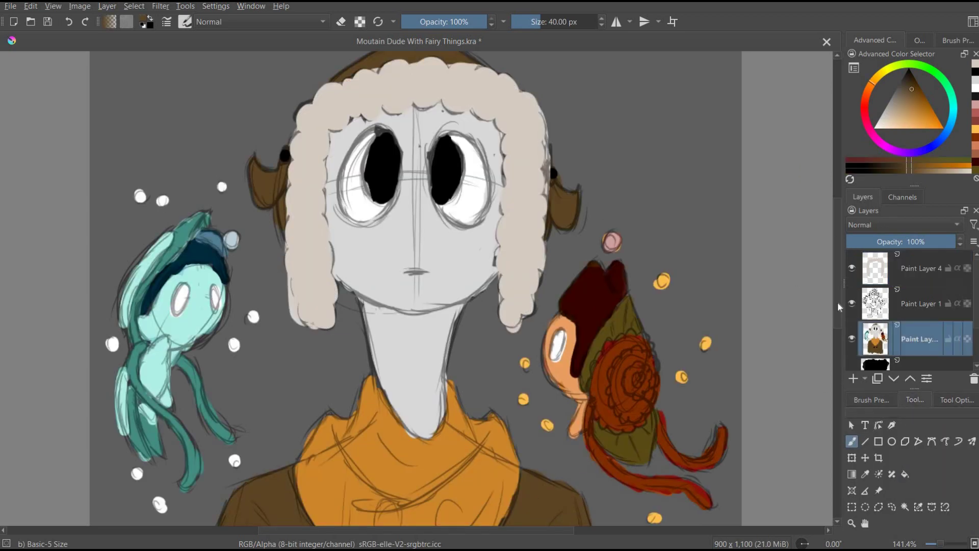
Outline the figure's scarf in orange with the 40 px brush and fill the closed shape
drag(228, 178, 204, 451)
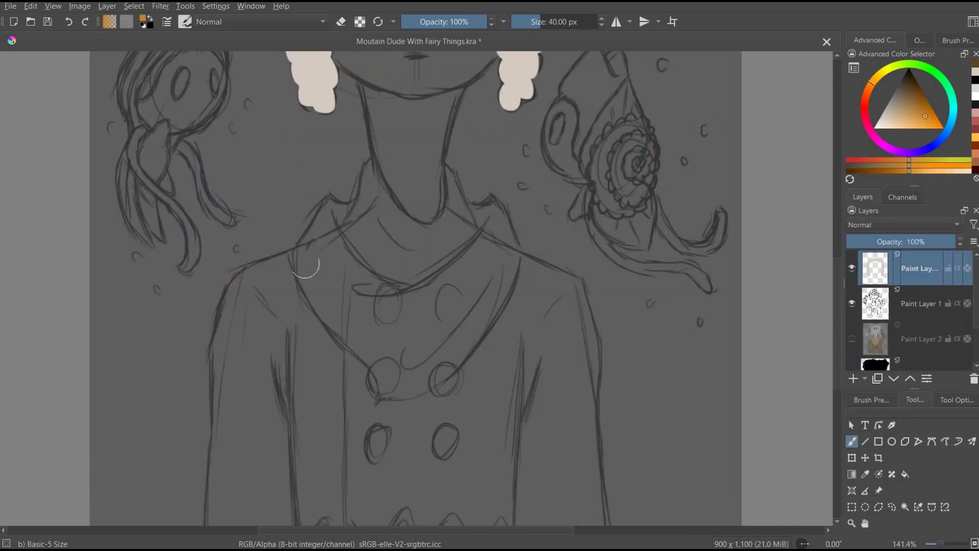
drag(291, 251, 347, 204)
mouse_move(372, 158)
mouse_down()
mouse_move(384, 184)
mouse_move(445, 172)
mouse_move(426, 223)
mouse_up()
drag(445, 164, 430, 223)
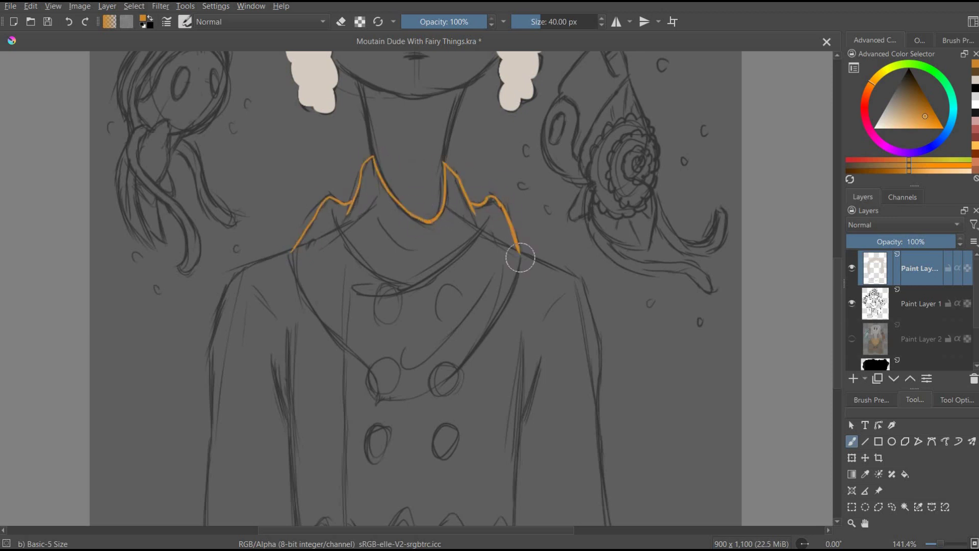
drag(519, 253, 377, 402)
drag(292, 253, 380, 397)
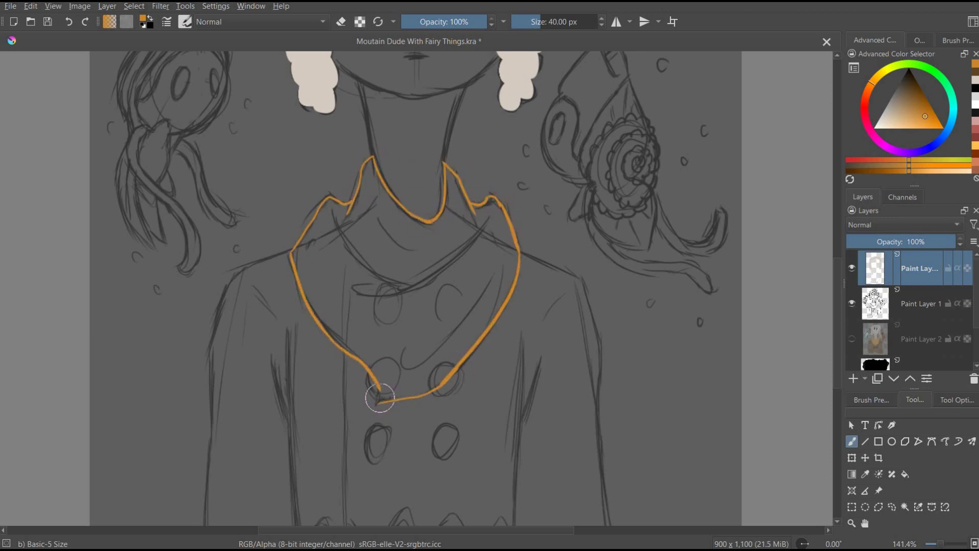
click(906, 474)
click(403, 286)
Outline the coat's shoulders and sleeves in dark brown behind the scarf and fill the coat
click(852, 339)
click(851, 338)
drag(232, 273, 291, 250)
scroll(811, 164, down, 3)
mouse_move(235, 194)
mouse_down()
mouse_move(207, 275)
mouse_move(204, 482)
mouse_up()
mouse_move(522, 173)
mouse_down()
mouse_move(584, 207)
mouse_move(612, 482)
mouse_up()
click(905, 474)
click(561, 357)
Outline the hat's crown and curved ear flaps in dark brown around the fur trim
scroll(837, 344, up, 10)
click(872, 399)
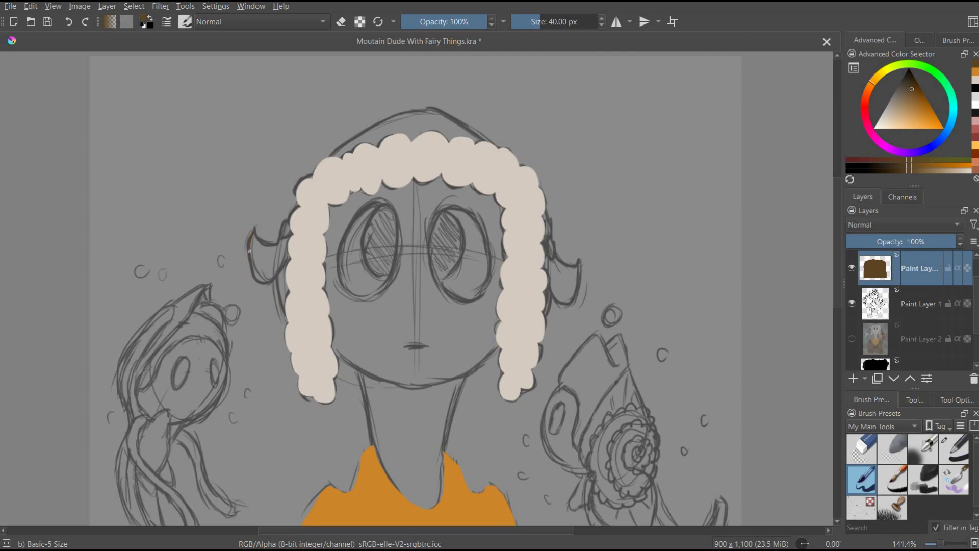
mouse_move(325, 167)
mouse_down()
mouse_move(388, 122)
mouse_move(536, 163)
mouse_up()
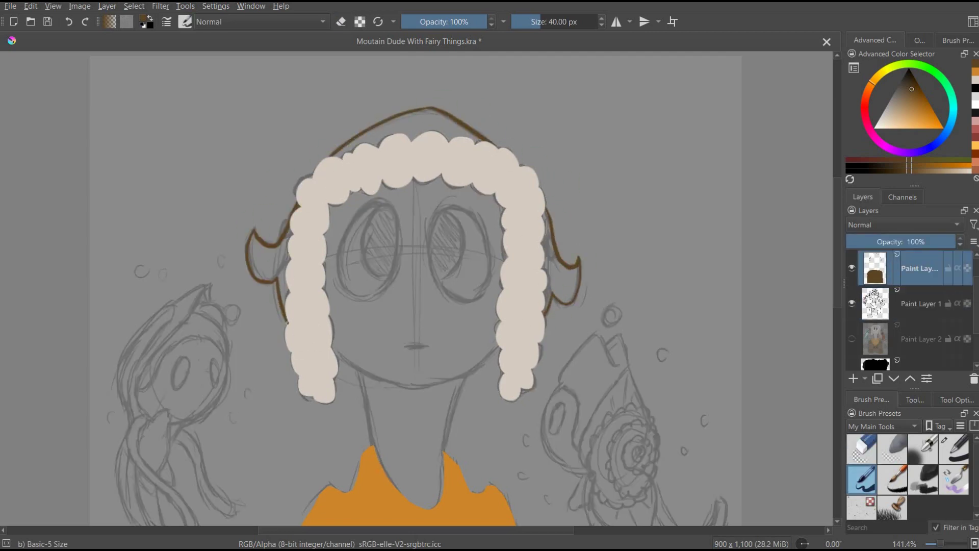
Hide the fur trim layer, close the outlines beneath it, fill the hat sections dark brown and show the trim again
click(915, 399)
scroll(908, 306, up, 1)
click(852, 268)
click(276, 265)
click(515, 169)
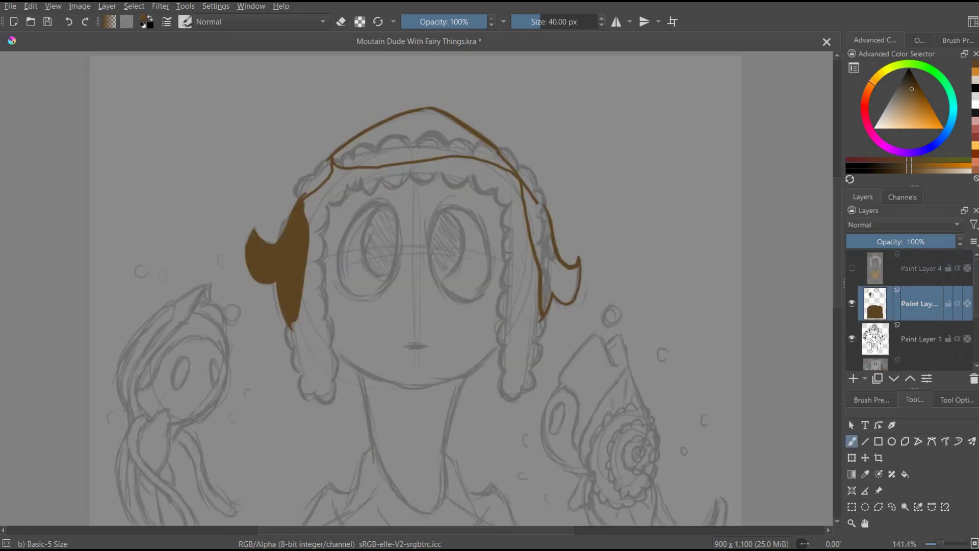
click(561, 275)
click(852, 267)
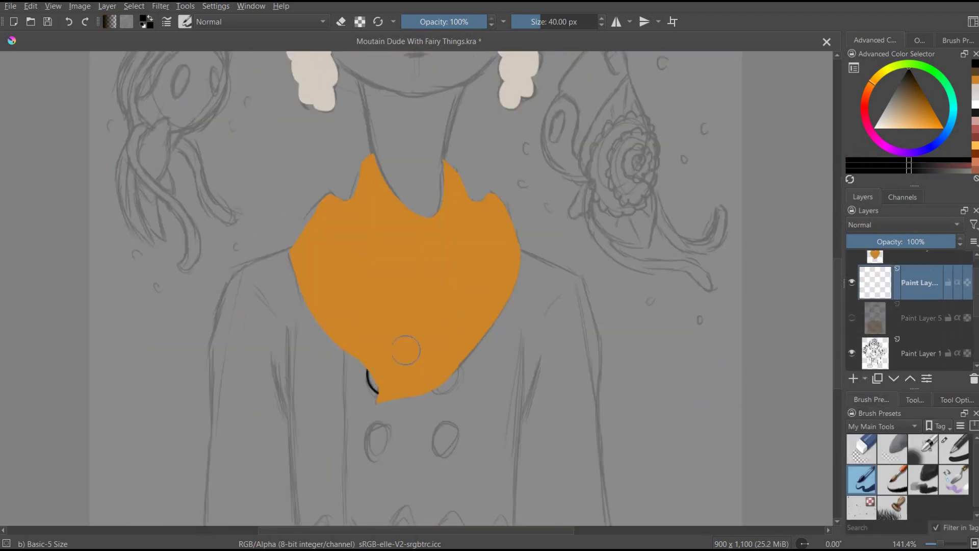
Paint the black coat buttons and the black spot on each side of the hat on a separate layer
drag(430, 392, 458, 368)
drag(441, 424, 439, 454)
drag(378, 426, 380, 456)
key(ctrl+z)
drag(441, 425, 443, 456)
scroll(408, 286, up, 10)
drag(545, 214, 548, 235)
drag(285, 199, 286, 215)
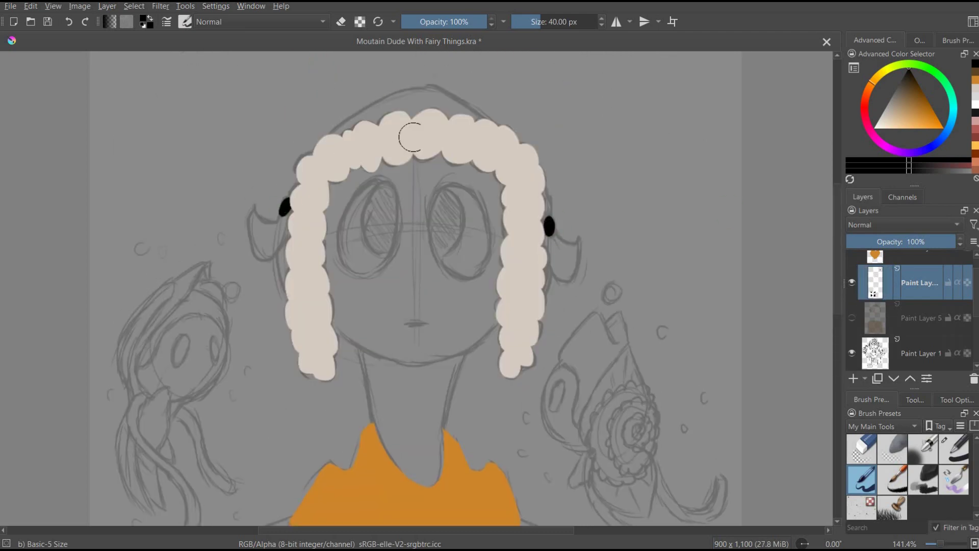
Show the brown clothing layer, paint the face and neck light grey on a new layer, and fill both eyes white
click(852, 318)
click(918, 318)
scroll(408, 286, down, 1)
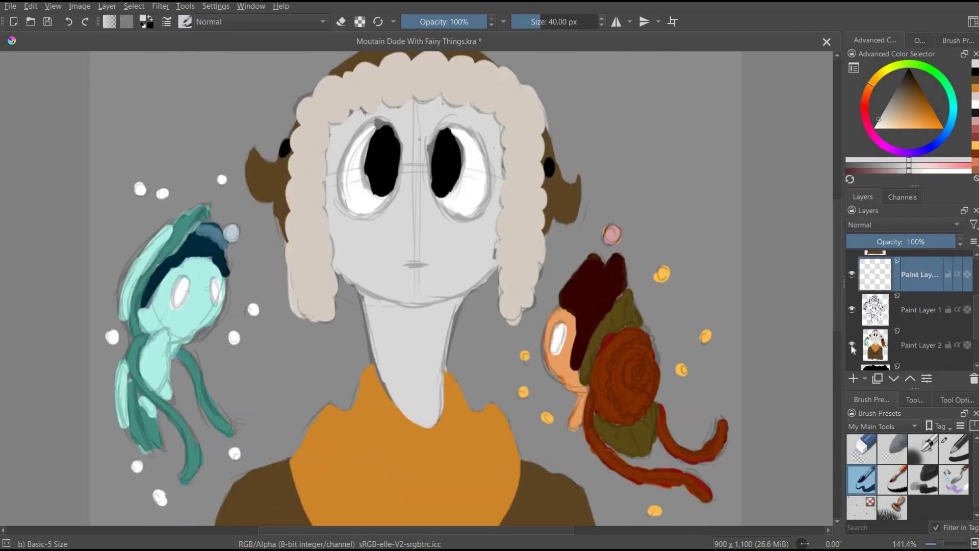
click(852, 346)
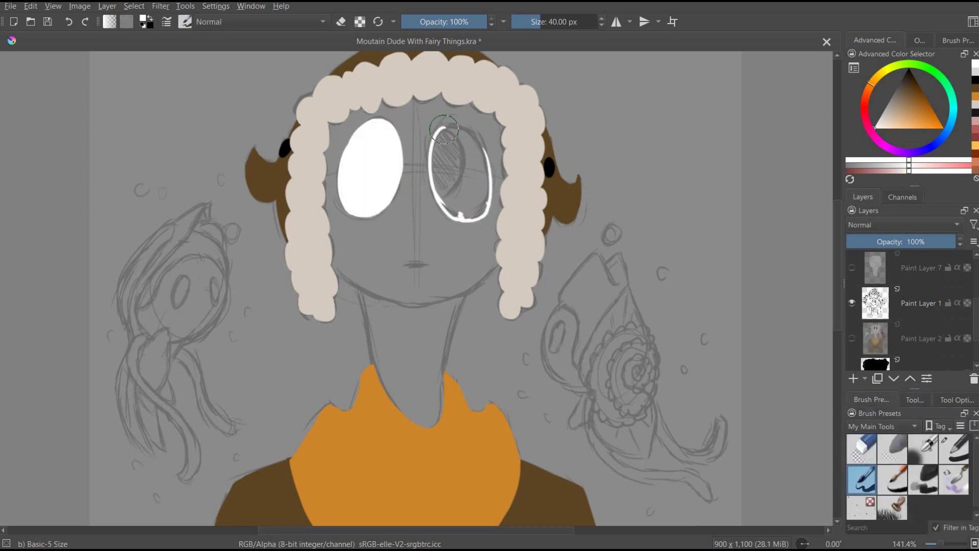
key(slash)
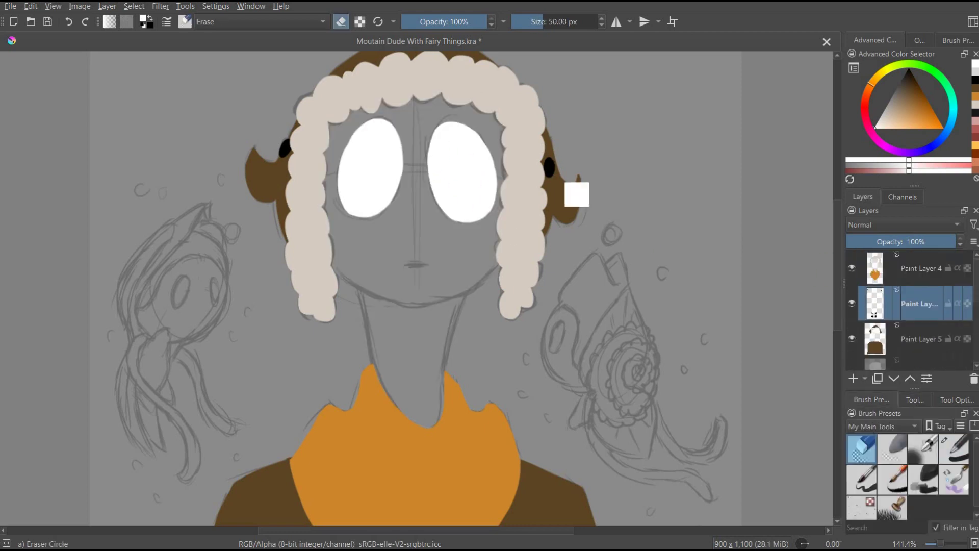
Paint a black pupil in each white eye on an alpha-inheriting layer, redoing the second pupil's strokes until its shape fits
key(slash)
key(d)
click(852, 339)
drag(396, 117, 388, 199)
drag(434, 126, 434, 198)
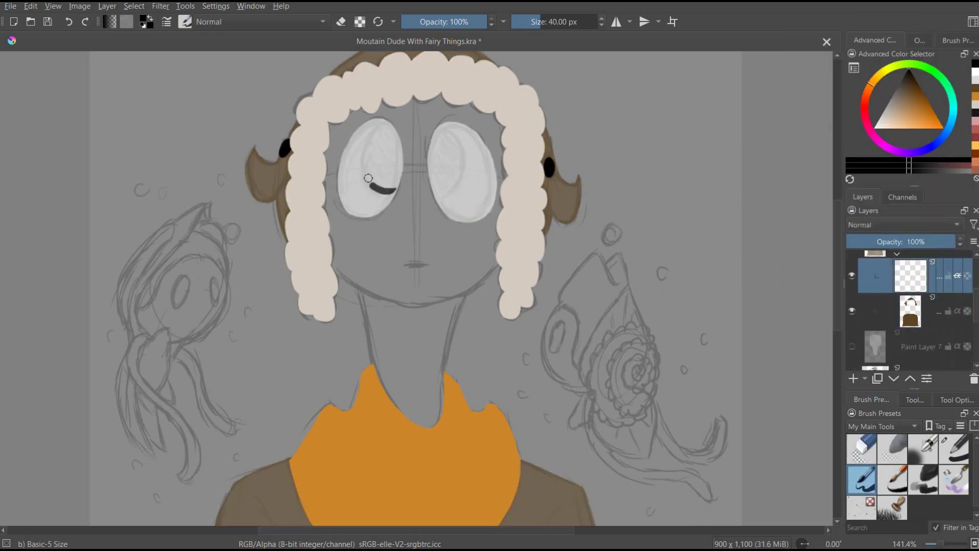
mouse_move(405, 138)
mouse_down()
mouse_move(369, 171)
mouse_move(363, 152)
mouse_move(363, 170)
mouse_move(396, 180)
mouse_up()
drag(433, 127, 439, 198)
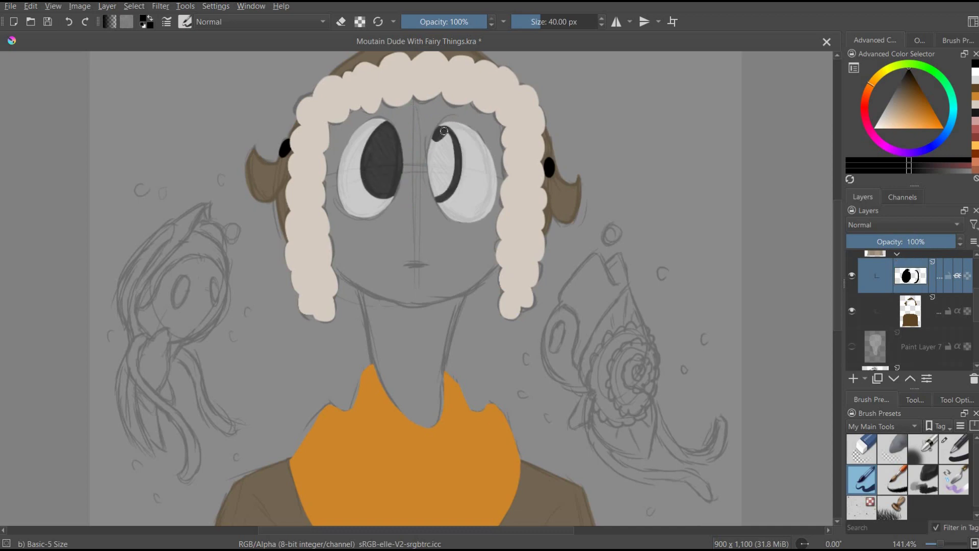
key(ctrl+z)
drag(435, 128, 465, 147)
key(ctrl+z)
mouse_move(433, 198)
mouse_down()
mouse_move(457, 136)
mouse_move(442, 129)
mouse_move(459, 155)
mouse_move(448, 176)
mouse_move(440, 149)
mouse_up()
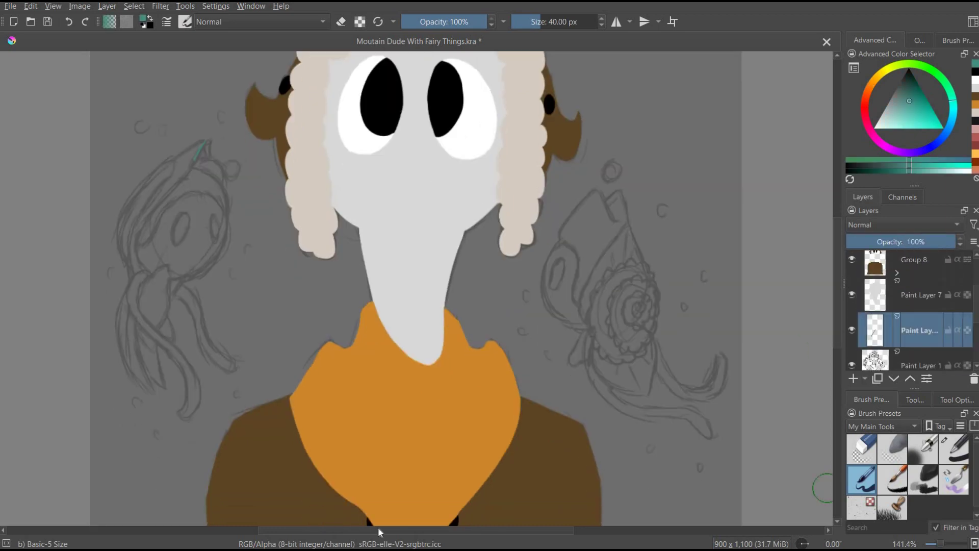
drag(379, 532, 331, 532)
drag(269, 266, 303, 190)
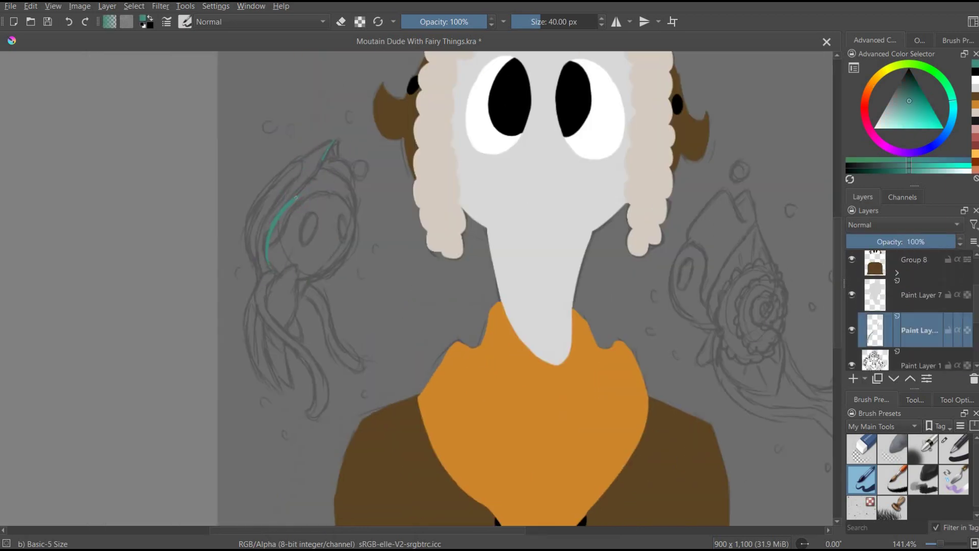
key(plus)
key(ctrl+z)
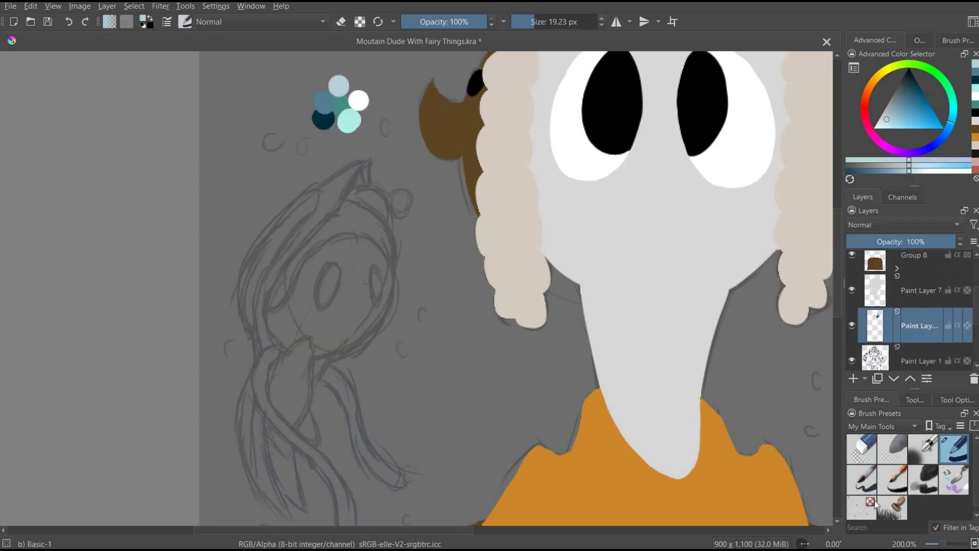
Outline the blue-green fairy's hood and long trailing strands in teal, following the sketch
drag(269, 338, 289, 261)
drag(371, 161, 366, 184)
drag(240, 324, 309, 195)
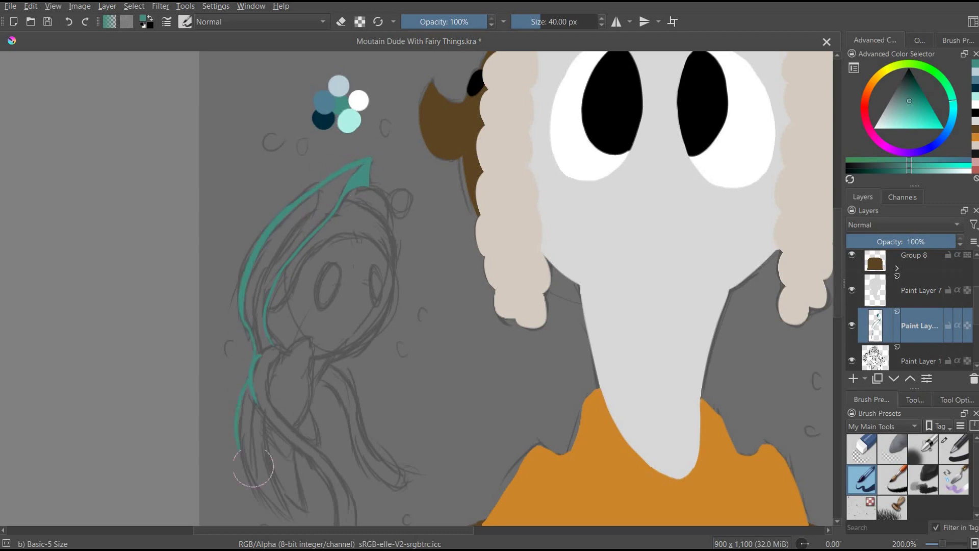
scroll(280, 241, down, 3)
mouse_move(278, 245)
mouse_down()
mouse_move(353, 398)
mouse_move(334, 366)
mouse_move(345, 375)
mouse_move(344, 445)
mouse_up()
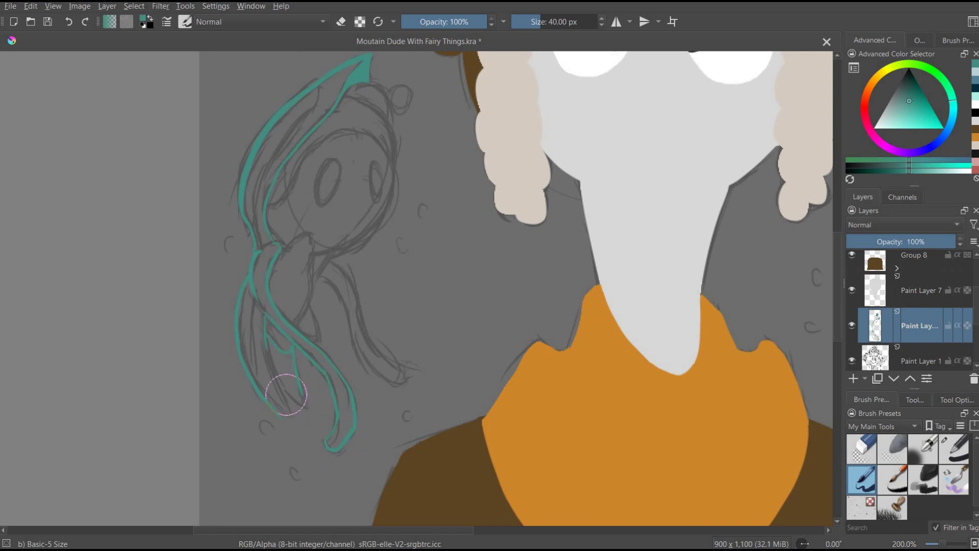
drag(284, 400, 271, 399)
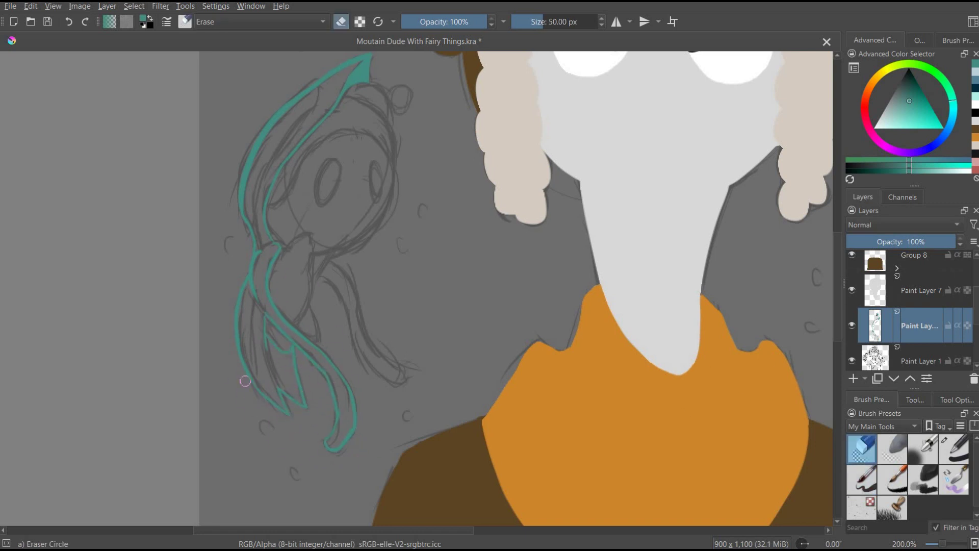
Fill the fairy's hood and connected strands with teal and outline the separate strand beside the body
click(914, 400)
key(ctrl+z)
key(ctrl+z)
click(957, 399)
key(ctrl+shift+z)
key(ctrl+z)
key(ctrl+shift+z)
key(b)
key(ctrl+shift+z)
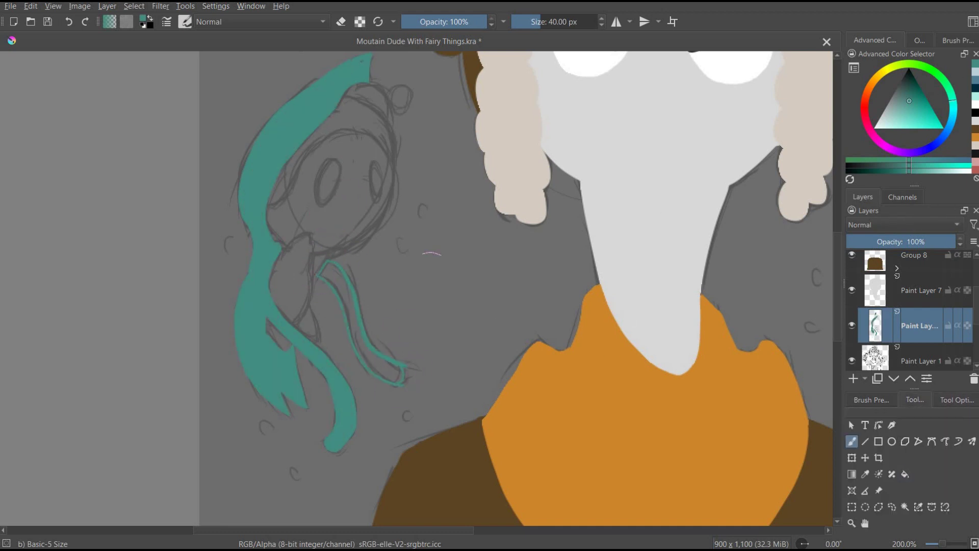
Fill the separate strand with teal and hide the sketch layer
click(871, 399)
click(862, 480)
key(ctrl+shift+z)
click(852, 361)
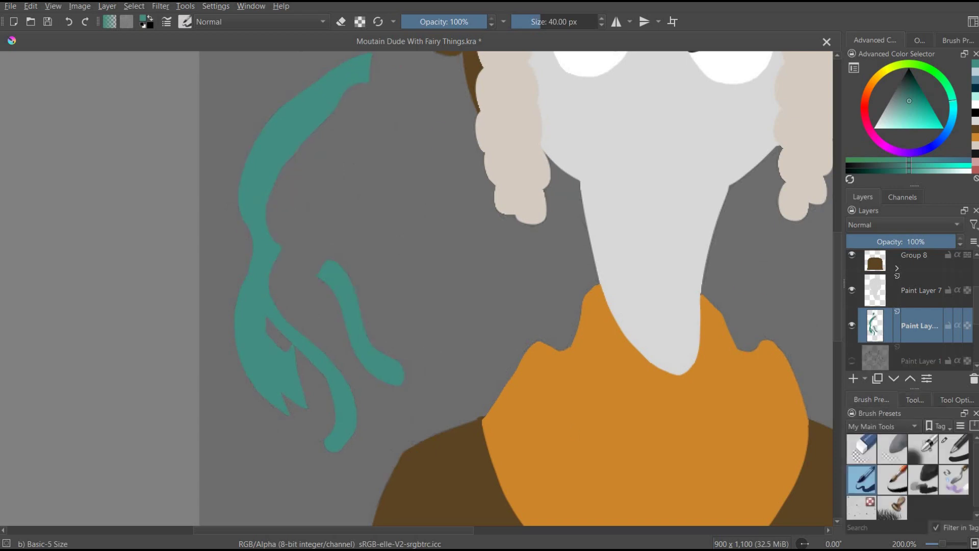
Paint the fairy's head and body in pale aqua on a new layer beneath the teal shapes
key(Insert)
right_click(352, 148)
click(377, 183)
drag(267, 211, 342, 143)
mouse_move(387, 213)
mouse_down()
mouse_move(340, 242)
mouse_move(306, 298)
mouse_move(320, 336)
mouse_move(265, 334)
mouse_move(287, 355)
mouse_move(268, 213)
mouse_up()
click(870, 400)
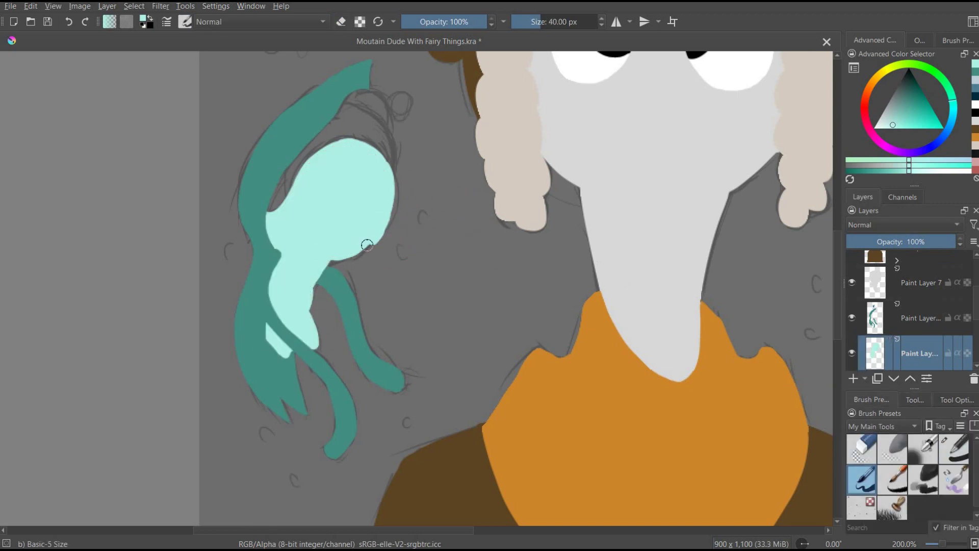
Smooth the lower edge of the aqua face with the eraser and paint the hair around the top of the head
key(e)
key(Page_Up)
key(Page_Down)
click(850, 478)
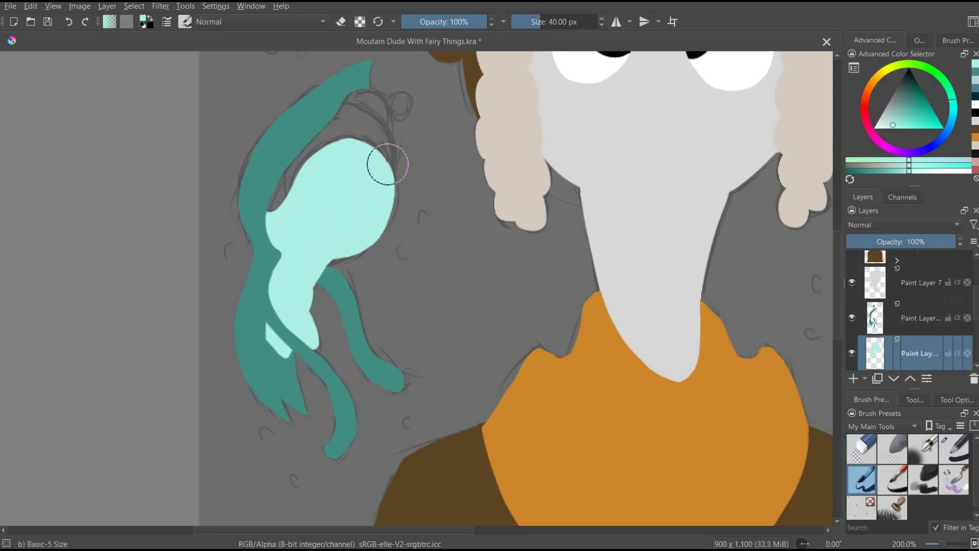
scroll(389, 159, up, 5)
mouse_move(342, 263)
mouse_down()
mouse_move(396, 332)
mouse_move(306, 331)
mouse_move(382, 262)
mouse_move(394, 266)
mouse_up()
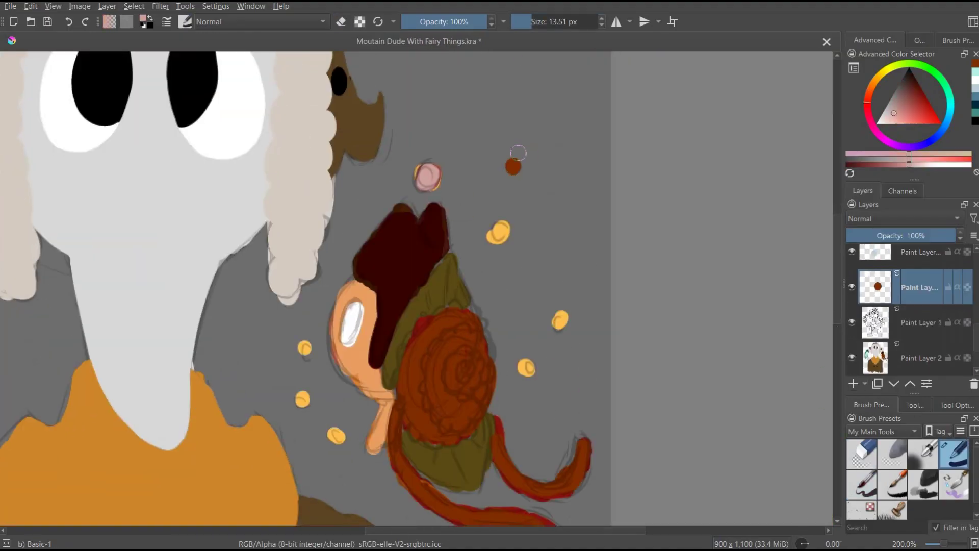
Place maroon, peach, pink, white, olive and yellow colour swatches beside the rose fairy
click(507, 147)
click(517, 136)
click(520, 152)
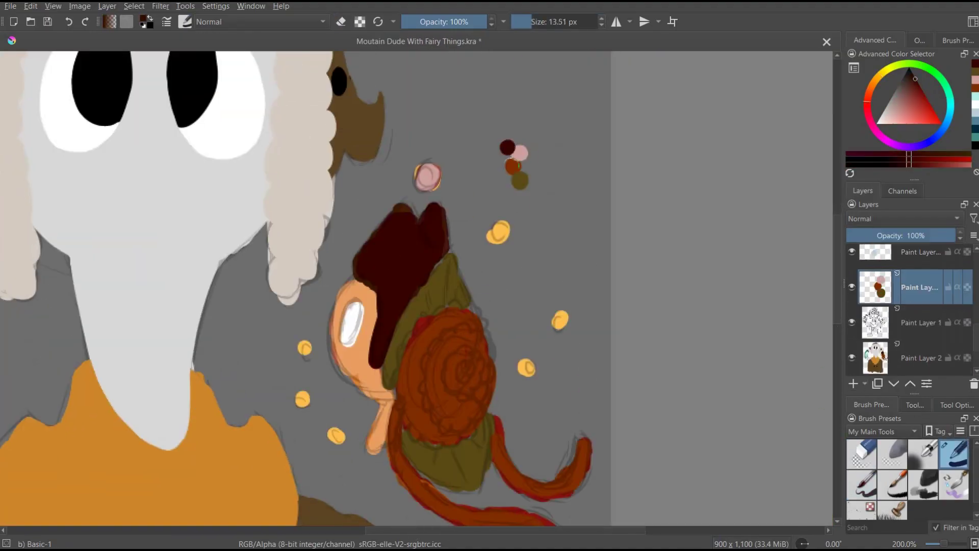
click(532, 138)
click(520, 180)
click(546, 164)
Hide the rough colour layer and paint the fairy's scalloped rose in solid rust red
click(852, 358)
mouse_move(401, 384)
mouse_down()
mouse_move(429, 335)
mouse_move(425, 325)
mouse_move(480, 308)
mouse_move(485, 340)
mouse_move(503, 322)
mouse_move(487, 394)
mouse_move(444, 443)
mouse_move(408, 412)
mouse_move(434, 437)
mouse_move(430, 349)
mouse_move(441, 420)
mouse_move(469, 357)
mouse_up()
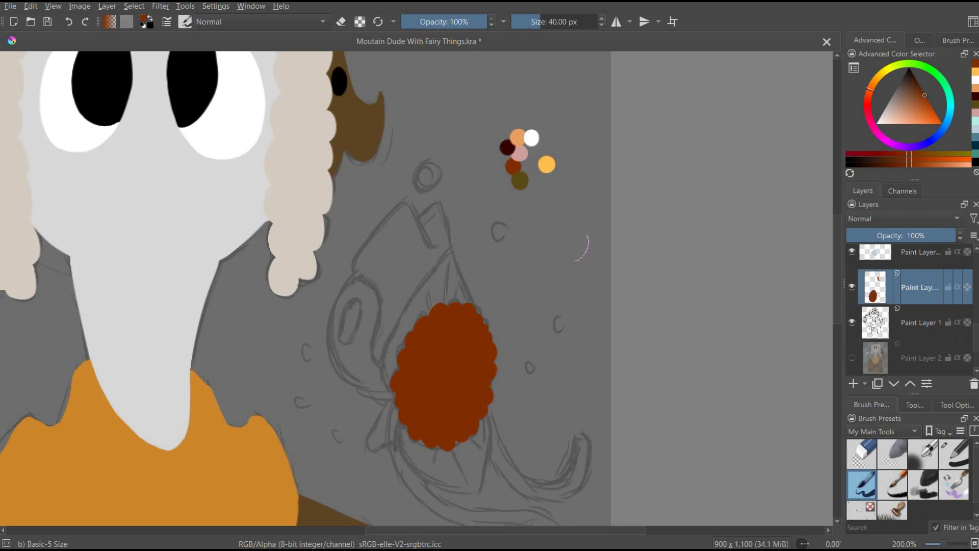
Lower the dark background's opacity and outline the leaf's exposed edges in olive on a new layer beneath the rose
click(915, 87)
drag(918, 287, 919, 326)
drag(387, 337, 382, 397)
drag(918, 235, 894, 235)
mouse_move(388, 393)
mouse_down()
mouse_move(431, 278)
mouse_move(451, 261)
mouse_up()
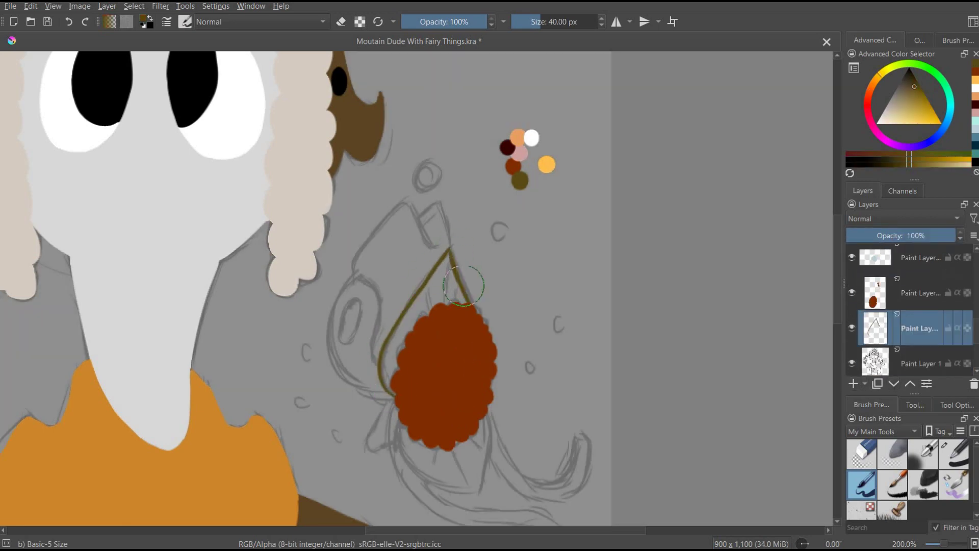
drag(401, 416, 477, 492)
drag(487, 419, 483, 494)
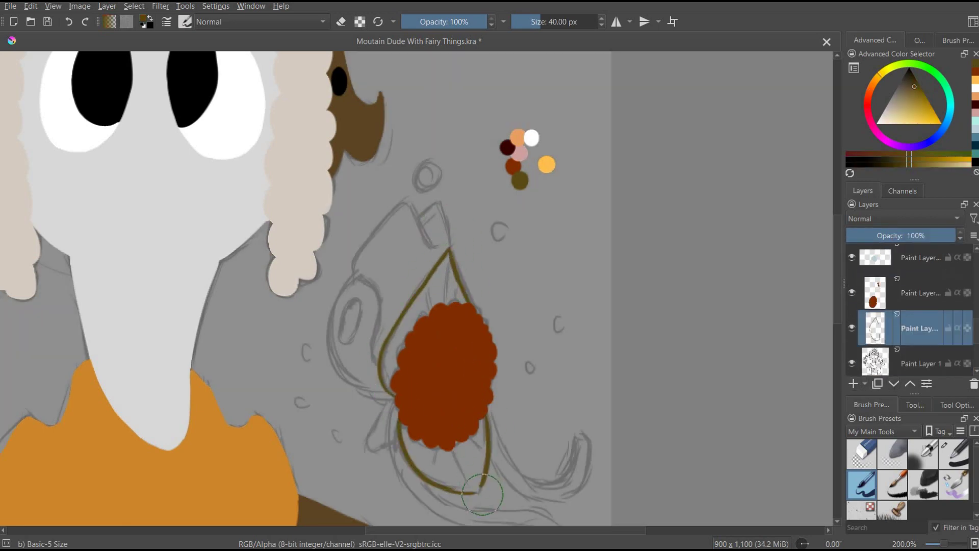
Hide the rose layer, close the leaf outline beneath it, fill the leaf olive and show the rose again
click(862, 453)
click(852, 293)
click(862, 485)
drag(394, 393, 405, 414)
drag(477, 318, 472, 403)
click(915, 404)
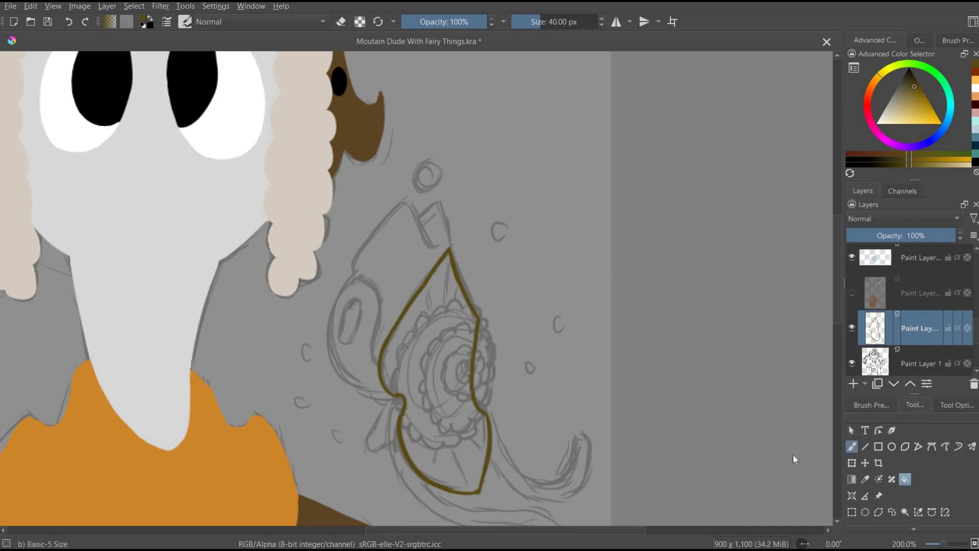
click(433, 449)
click(852, 292)
Outline the rose fairy's pointed hair shape in dark maroon on a layer beneath the leaf and fill it
click(851, 447)
ctrl+click(507, 148)
drag(379, 317, 378, 364)
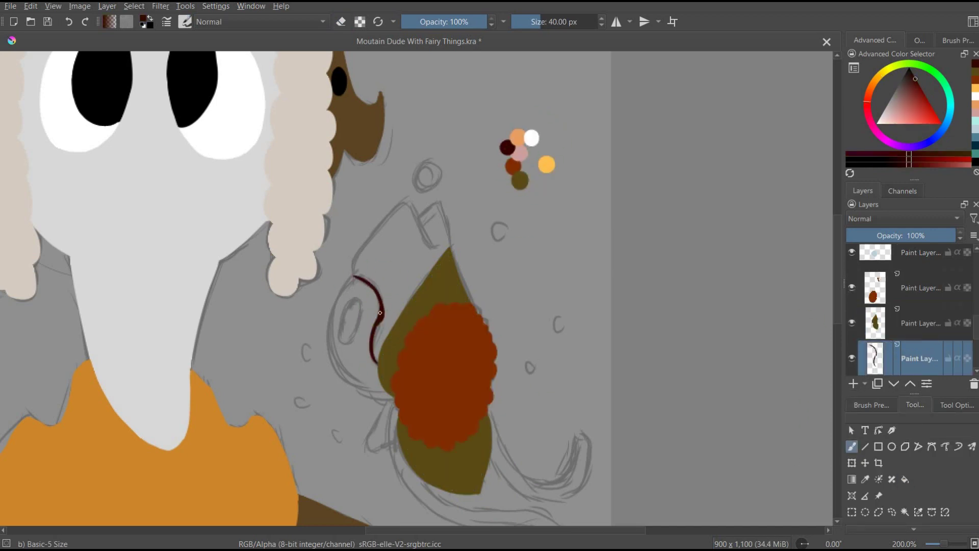
mouse_move(402, 204)
mouse_down()
mouse_move(435, 198)
mouse_move(448, 232)
mouse_up()
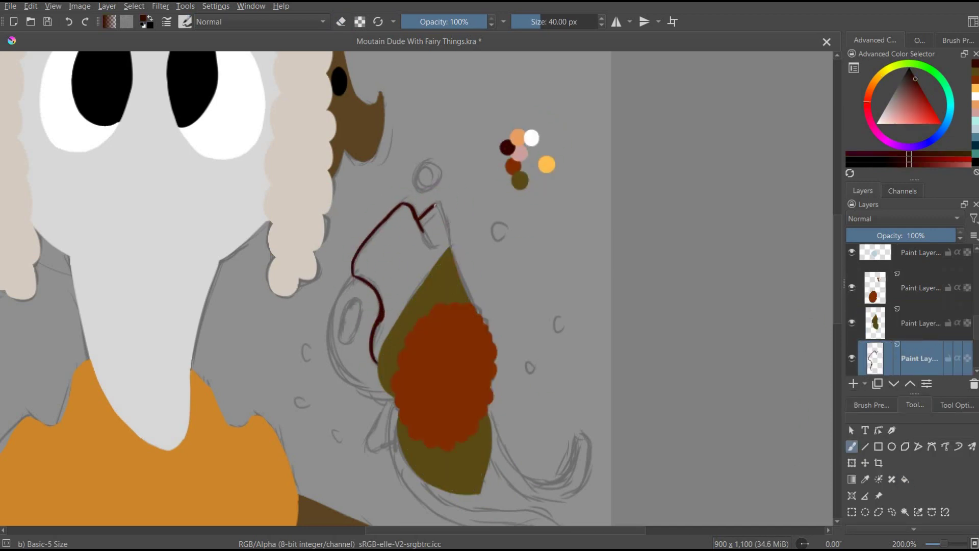
click(393, 245)
Outline the two curling ribbons below the rose in rust red and fill them
scroll(393, 245, down, 3)
key(b)
ctrl+click(513, 79)
mouse_move(394, 316)
mouse_down()
mouse_move(396, 383)
mouse_move(528, 437)
mouse_move(568, 469)
mouse_up()
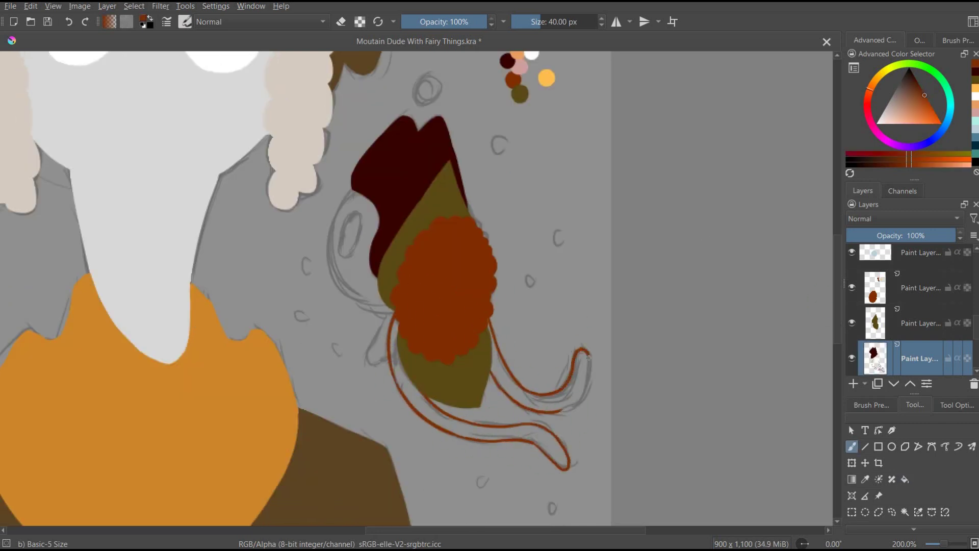
drag(490, 371, 449, 335)
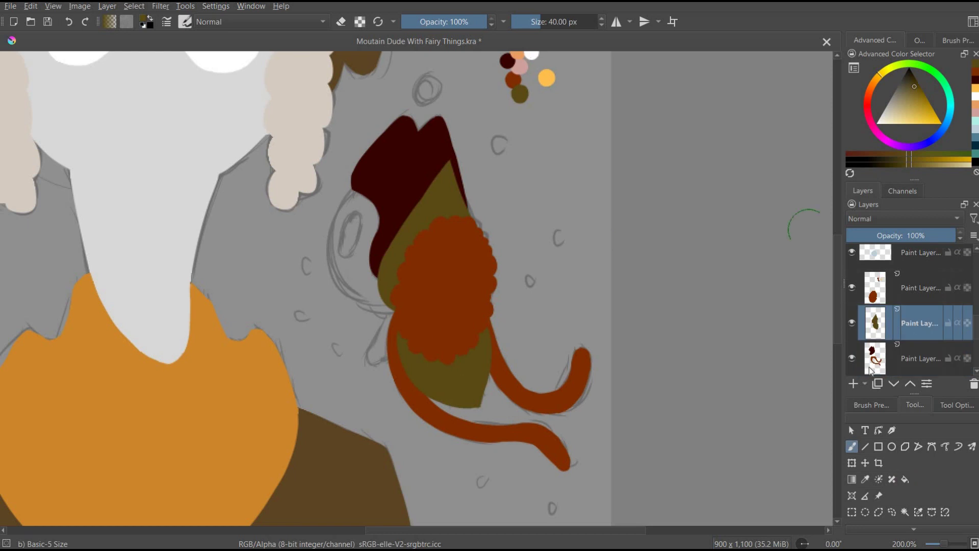
Outline the rose fairy's face and small arm in peach on a new layer beneath the hair
scroll(449, 334, up, 2)
click(872, 405)
mouse_move(355, 246)
mouse_down()
mouse_move(392, 359)
mouse_move(340, 305)
mouse_move(353, 249)
mouse_up()
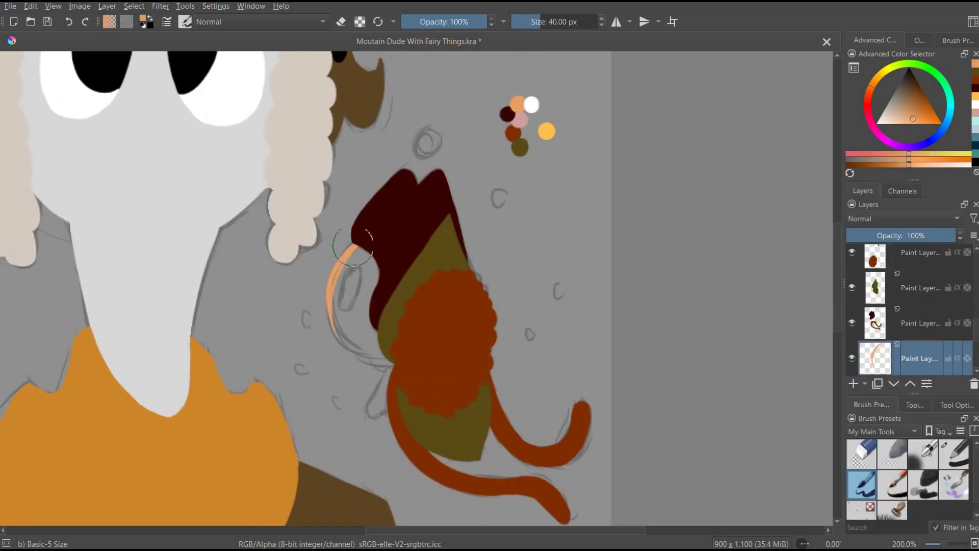
mouse_move(332, 287)
mouse_down()
mouse_move(381, 360)
mouse_move(347, 278)
mouse_move(351, 316)
mouse_move(393, 365)
mouse_move(379, 359)
mouse_move(399, 394)
mouse_move(375, 402)
mouse_up()
Outline the rose fairy's oval eye in white on the layer holding the hair and ribbons
ctrl+click(532, 104)
click(918, 323)
drag(352, 268, 347, 306)
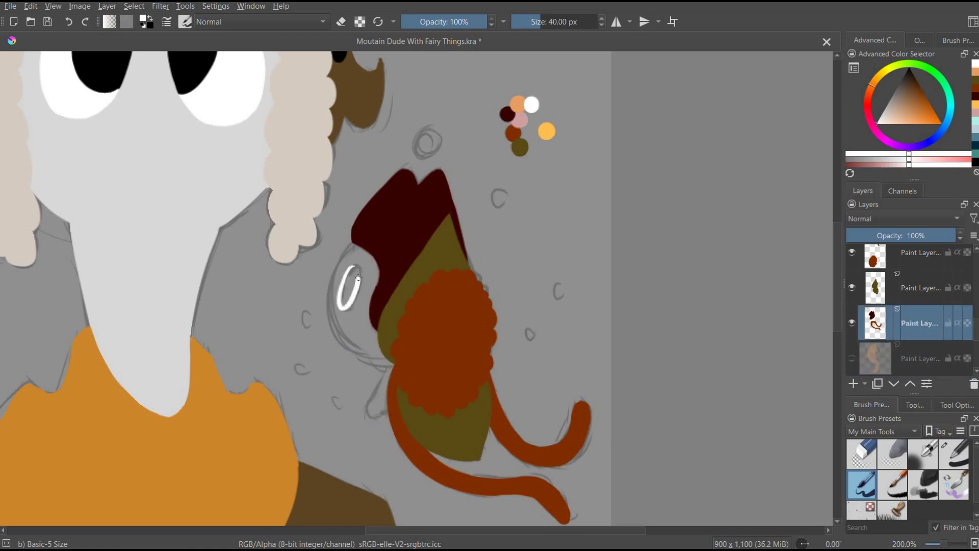
Paint the small round ball above the rose fairy's hair in the palette's dusty pink
ctrl+click(546, 131)
click(428, 143)
scroll(919, 271, down, 3)
ctrl+click(520, 120)
click(428, 142)
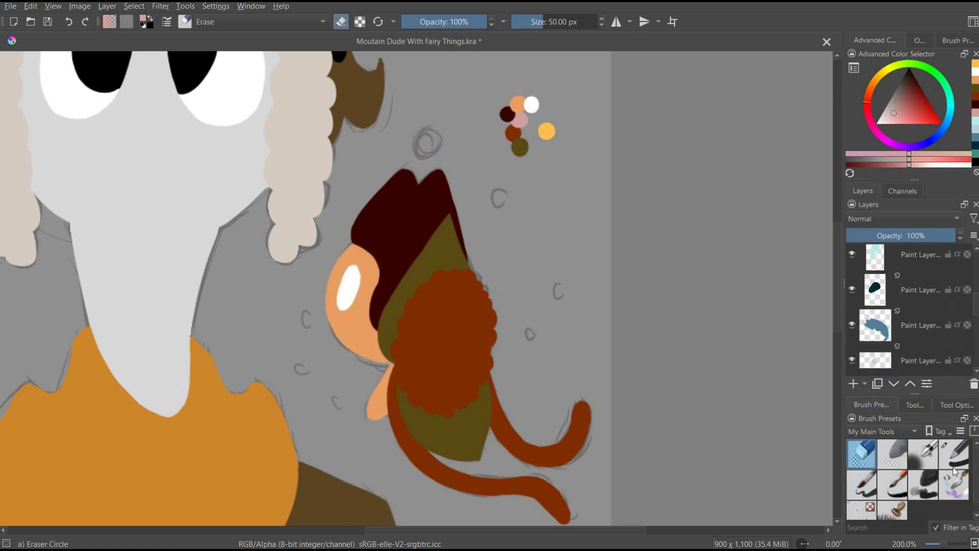
Scatter yellow stars around both fairies on a new layer beneath them, using the Texture Starfield brush at 250 px
key(1)
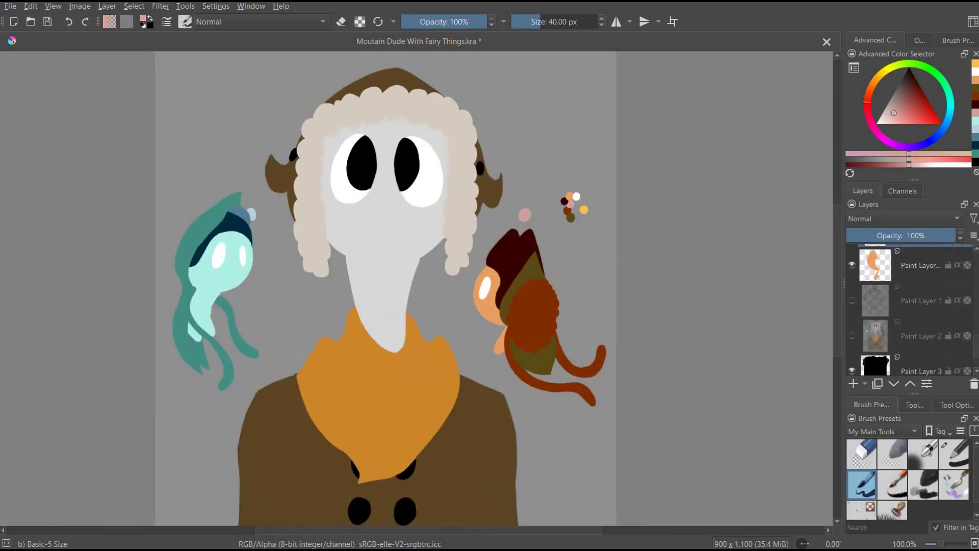
key(Insert)
click(862, 504)
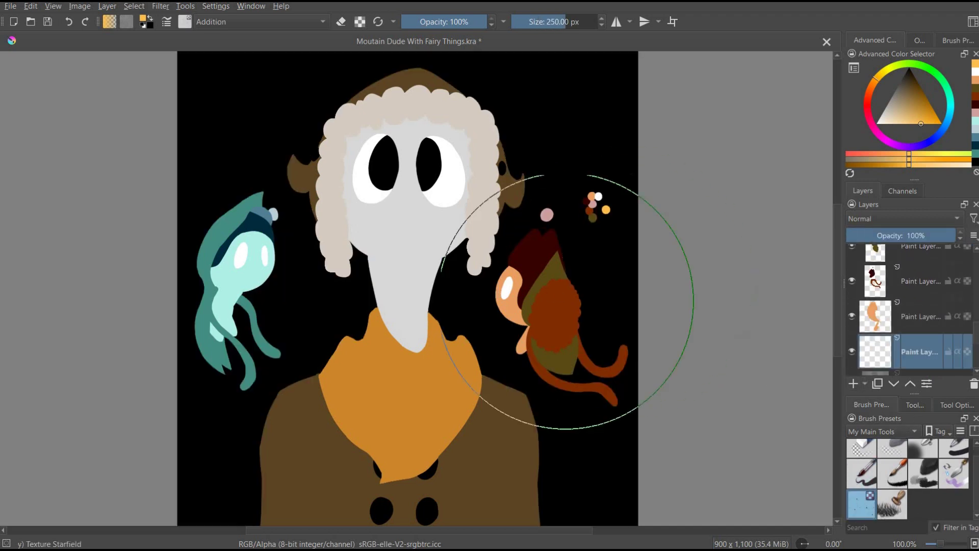
mouse_move(576, 278)
mouse_down()
mouse_move(229, 230)
mouse_move(262, 398)
mouse_up()
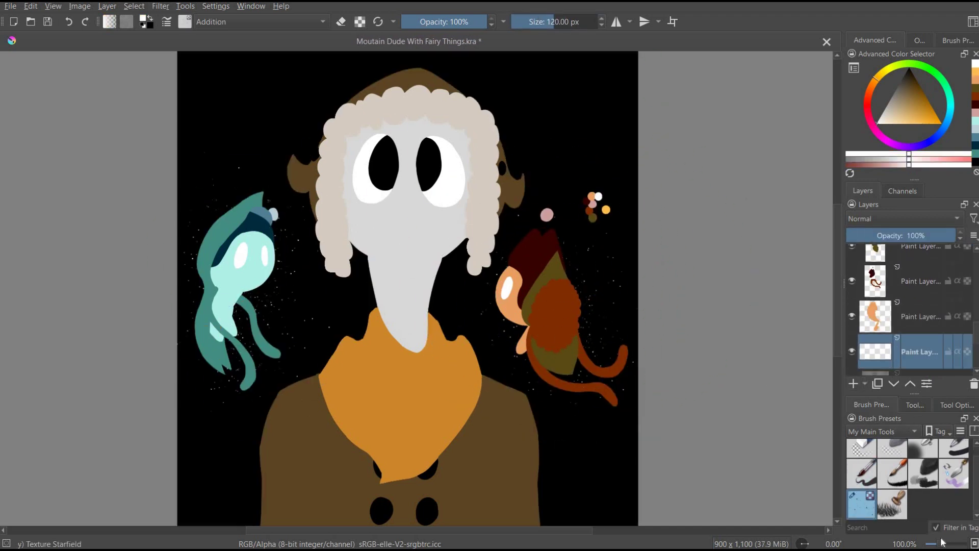
Scatter white stars across the black background with the starfield brush at 120 px and erase the old colour swatches
key(minus)
drag(331, 285, 484, 286)
key(1)
scroll(623, 382, down, 3)
key(d)
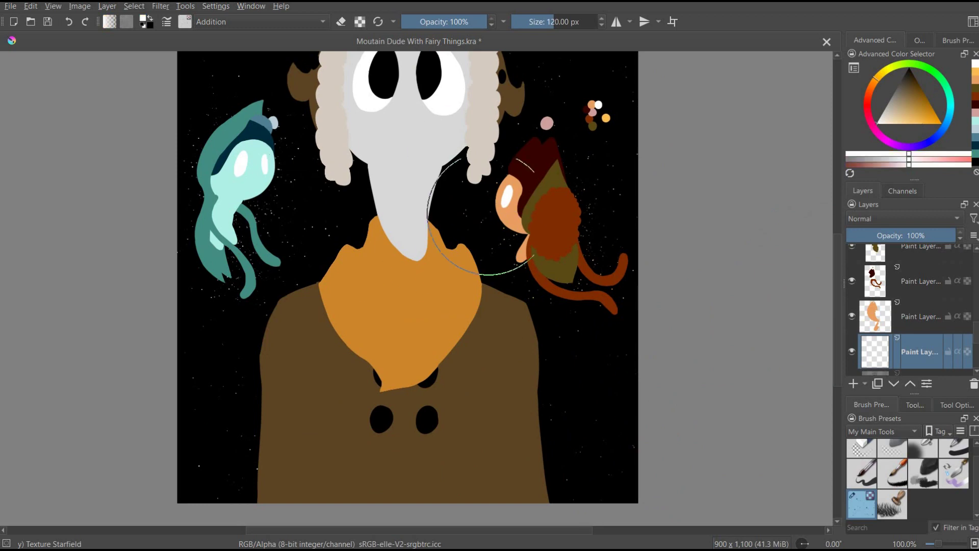
scroll(426, 252, up, 2)
key(e)
Place rust to dark brown swatches and an orange one on a new layer beside the rose, and choose the Wet Knife brush
key(Insert)
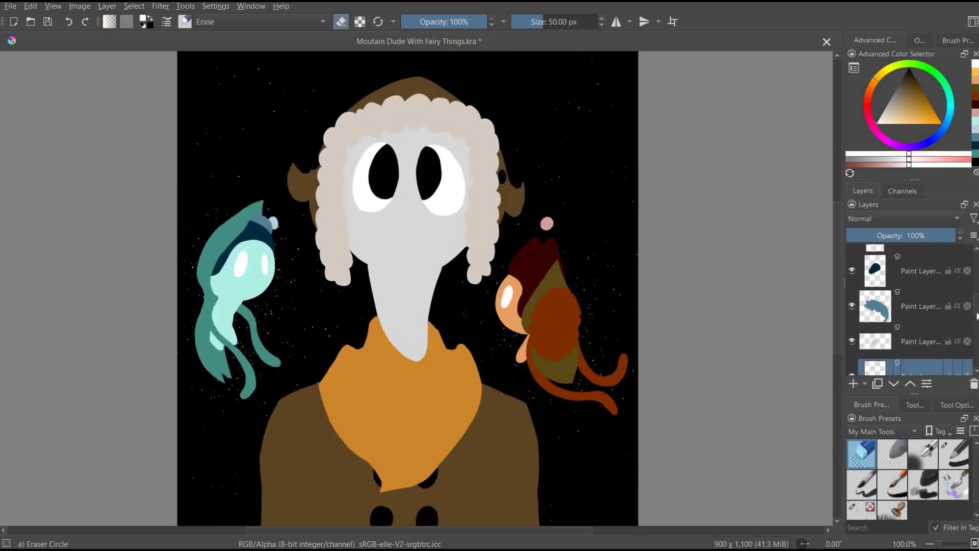
key(plus)
click(954, 454)
click(925, 95)
click(536, 260)
click(549, 260)
click(563, 260)
click(547, 241)
key(plus)
scroll(550, 531, down, 2)
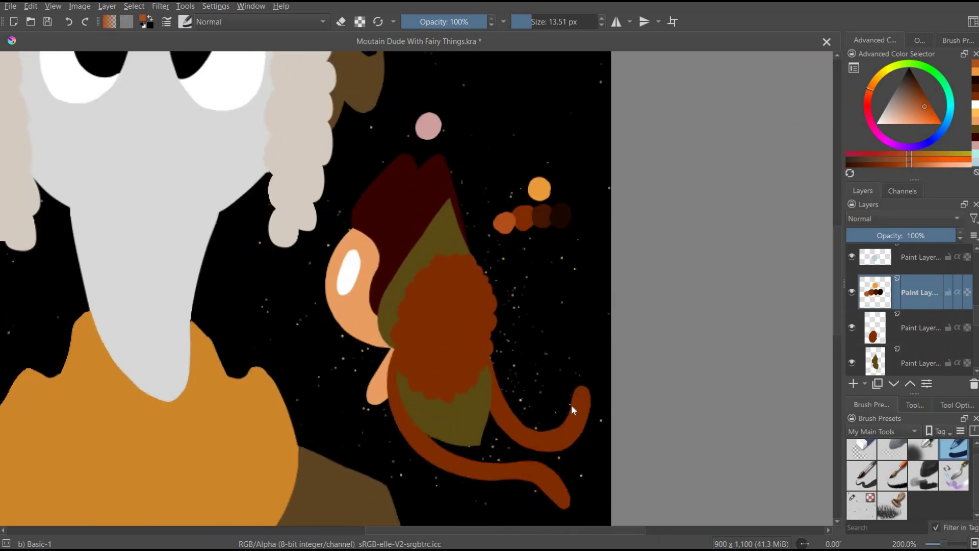
click(954, 485)
mouse_move(439, 347)
mouse_down()
mouse_move(447, 302)
mouse_move(444, 376)
mouse_move(429, 400)
mouse_up()
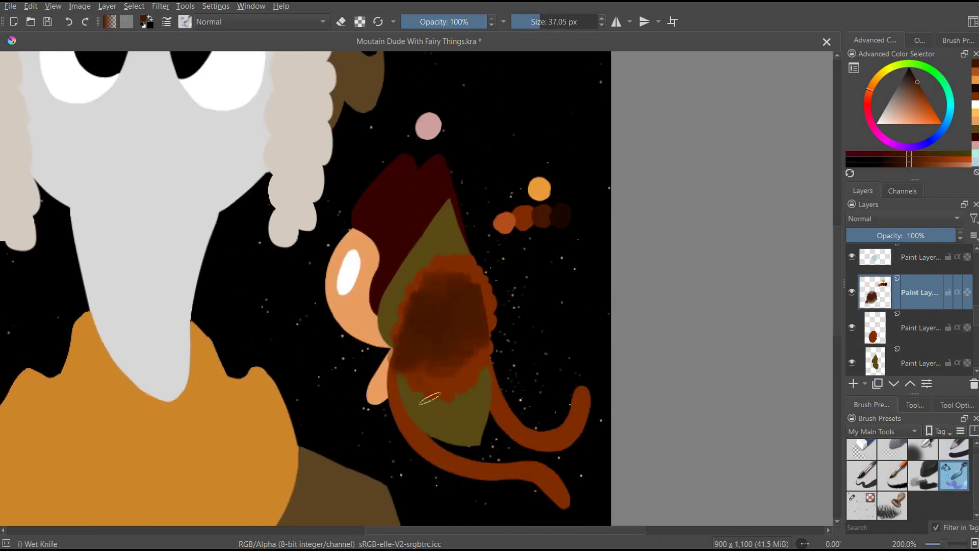
key(ctrl+z)
key(ctrl+z)
Create a clipping group for the rose and shade its middle dark brown, with a near-black core
key(ctrl+shift+g)
mouse_move(449, 357)
mouse_down()
mouse_move(464, 301)
mouse_move(443, 372)
mouse_up()
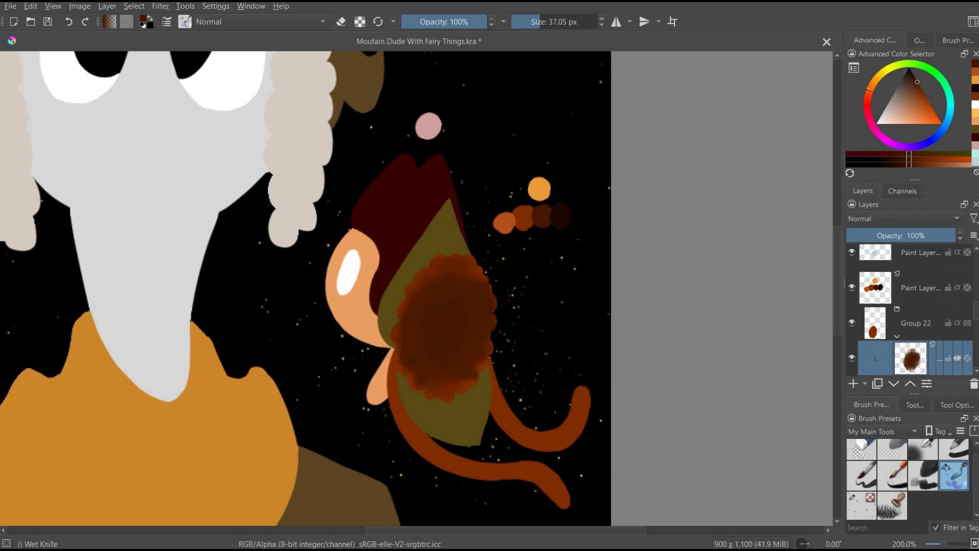
ctrl+click(561, 216)
drag(443, 296, 446, 319)
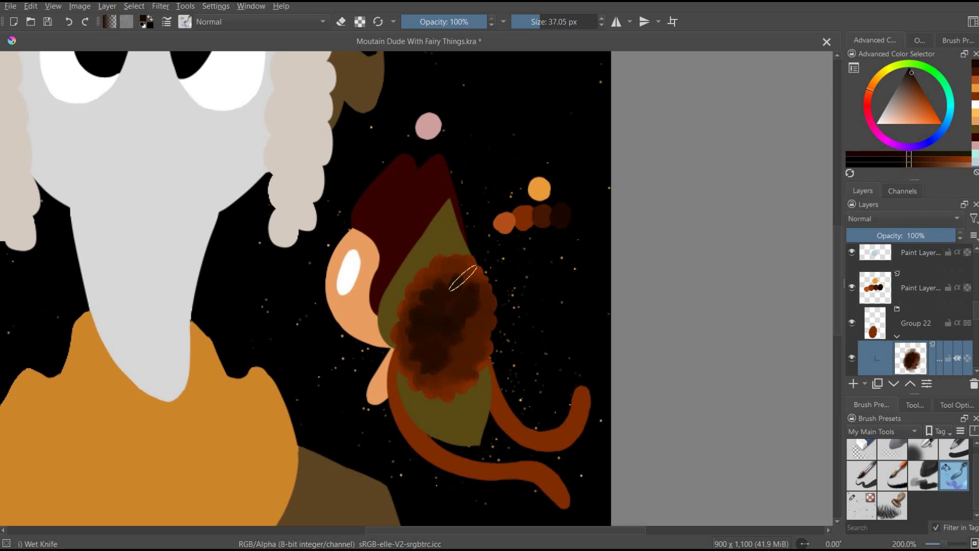
drag(455, 367, 457, 359)
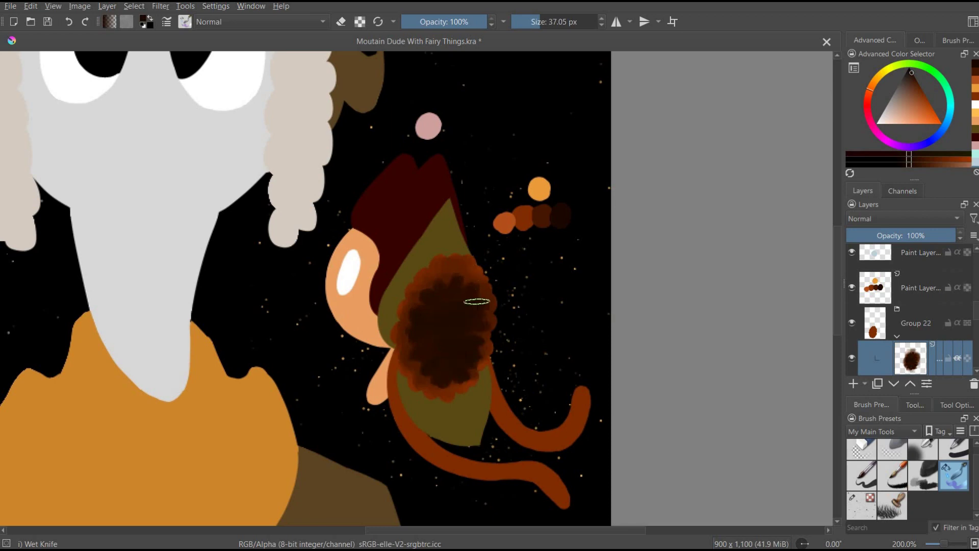
Alternate rust and near-black Wet Knife strokes radiating from the rose's centre to suggest rings of petals
ctrl+click(526, 217)
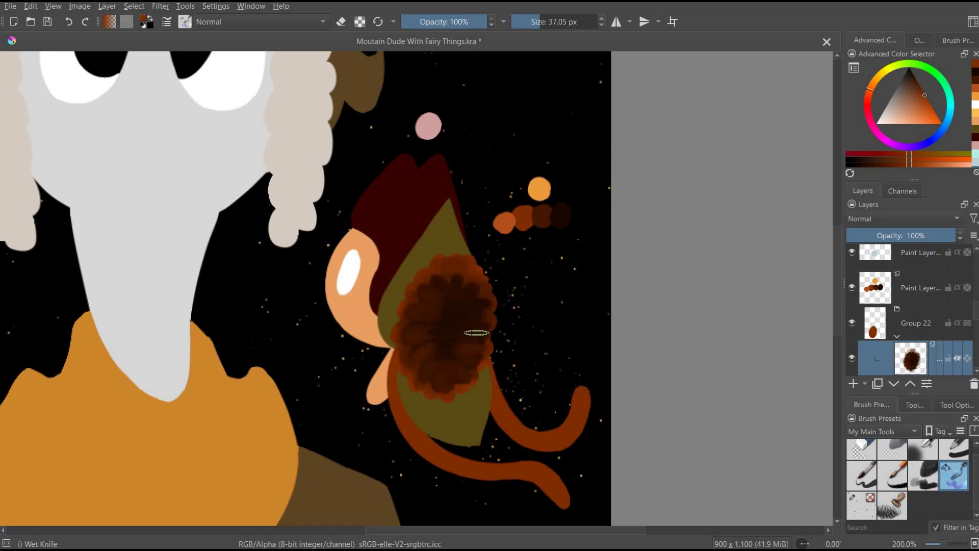
ctrl+click(560, 222)
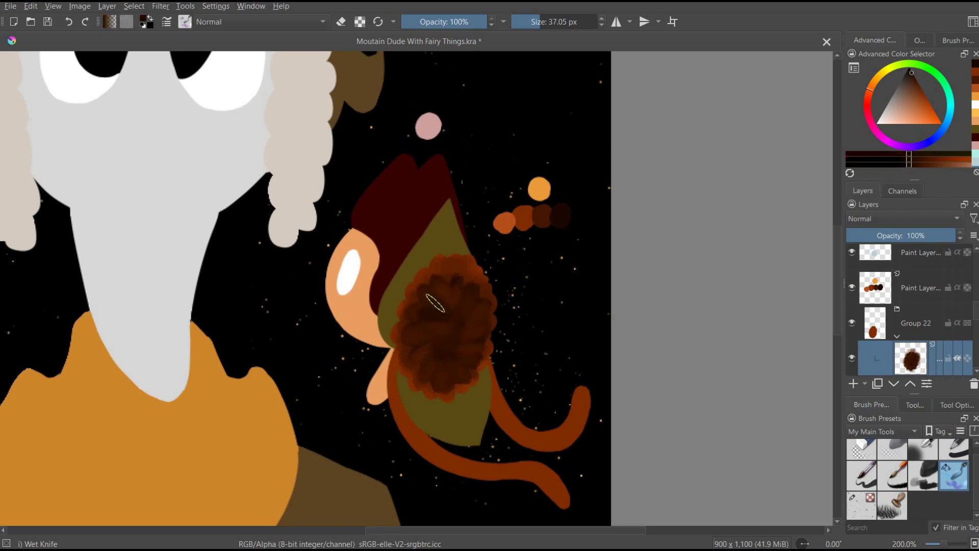
ctrl+click(445, 306)
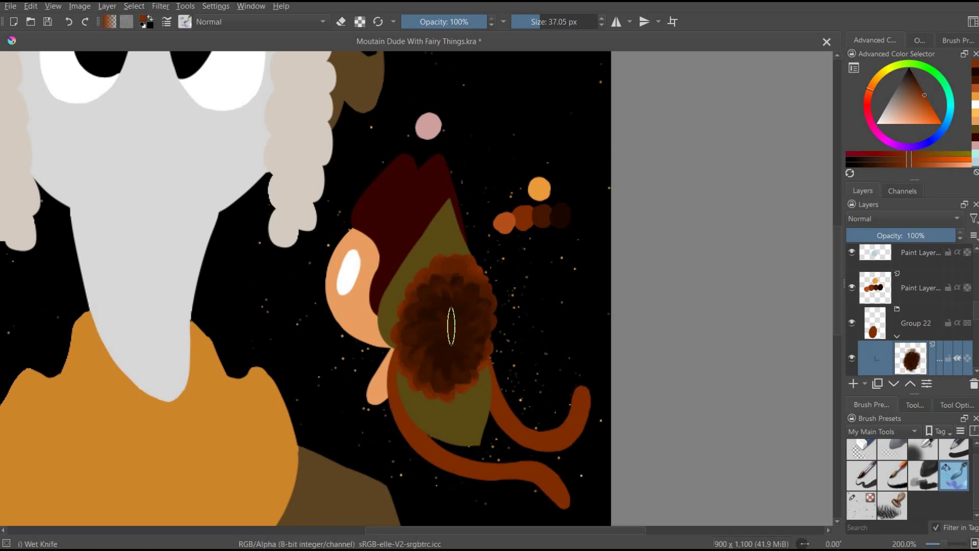
ctrl+click(492, 283)
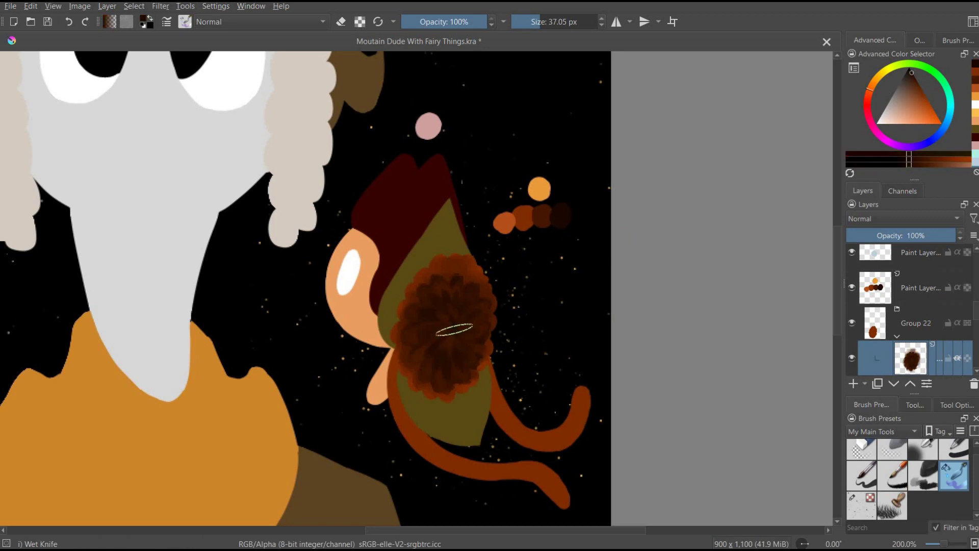
Add another layer to the rose group and paint dark brown and near-black strokes between the outer petals
click(915, 404)
click(853, 384)
mouse_move(446, 265)
mouse_down()
mouse_move(486, 286)
mouse_move(441, 380)
mouse_up()
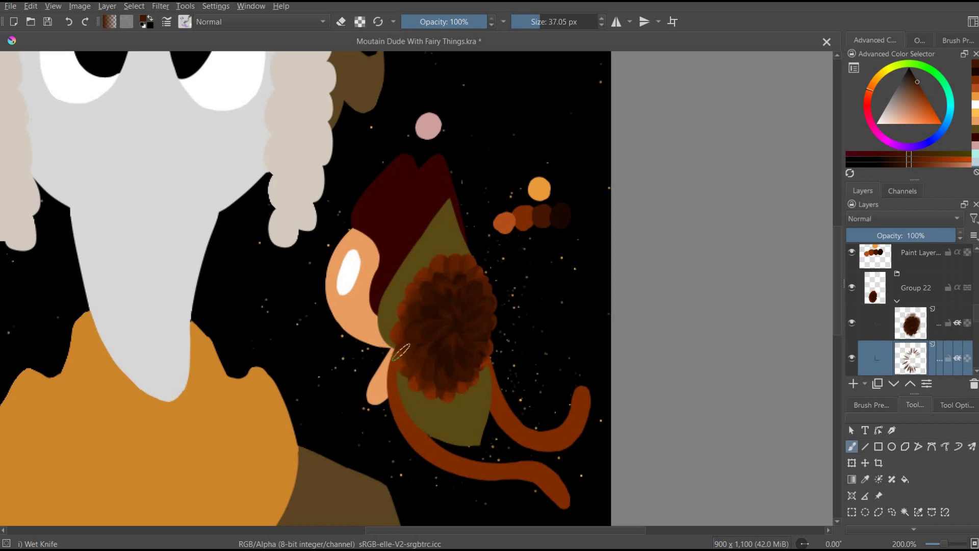
ctrl+click(444, 289)
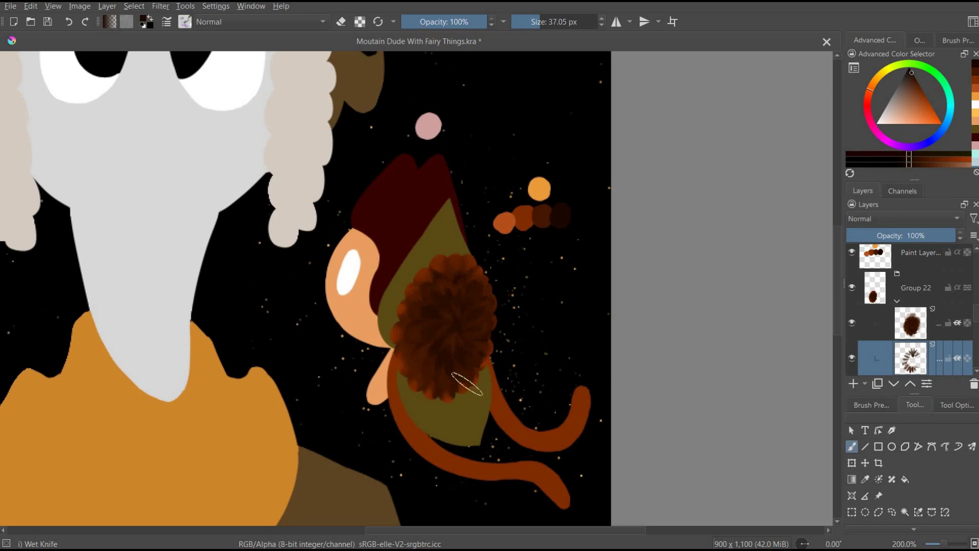
Highlight the outer petal tips in bright rust on a new layer above the rose's dark shading
key(l)
key(l)
key(l)
key(l)
key(l)
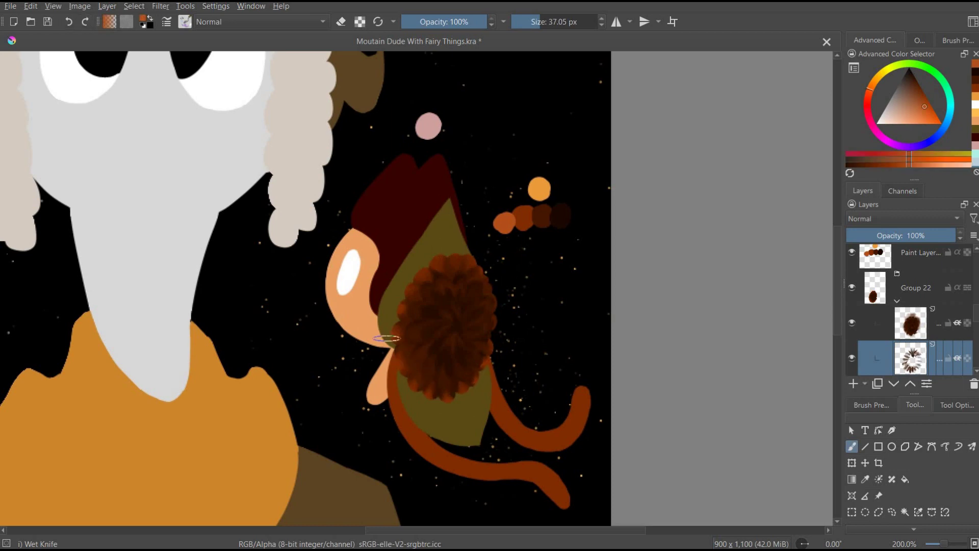
click(900, 330)
key(Insert)
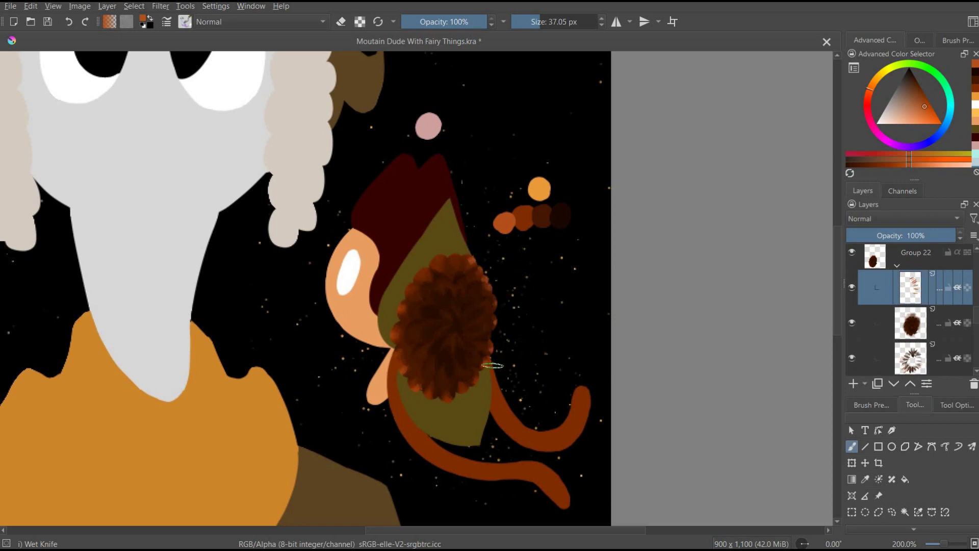
Deepen the gaps between the petals with dark brown and near-black strokes on the rose group's lower layers
ctrl+click(559, 214)
key(Page_Down)
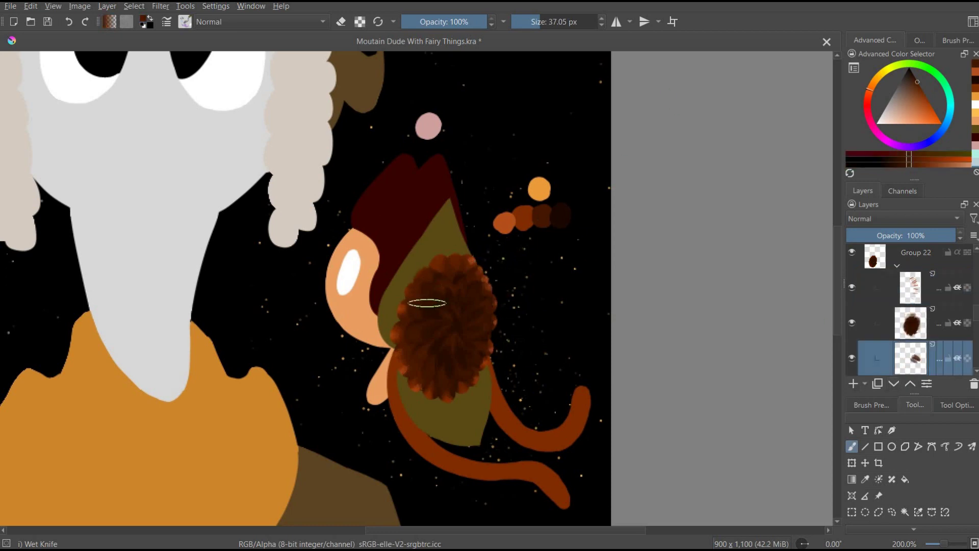
ctrl+click(541, 190)
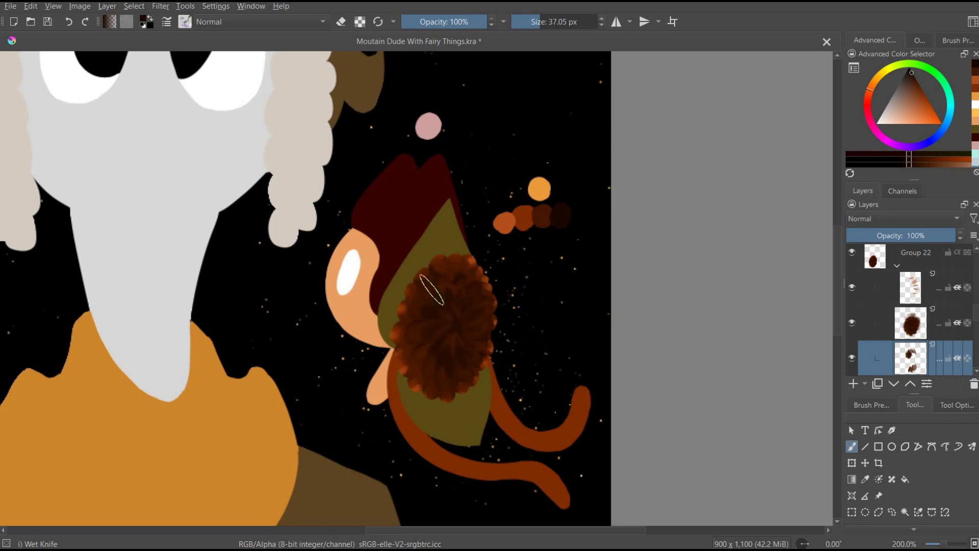
click(877, 323)
click(871, 404)
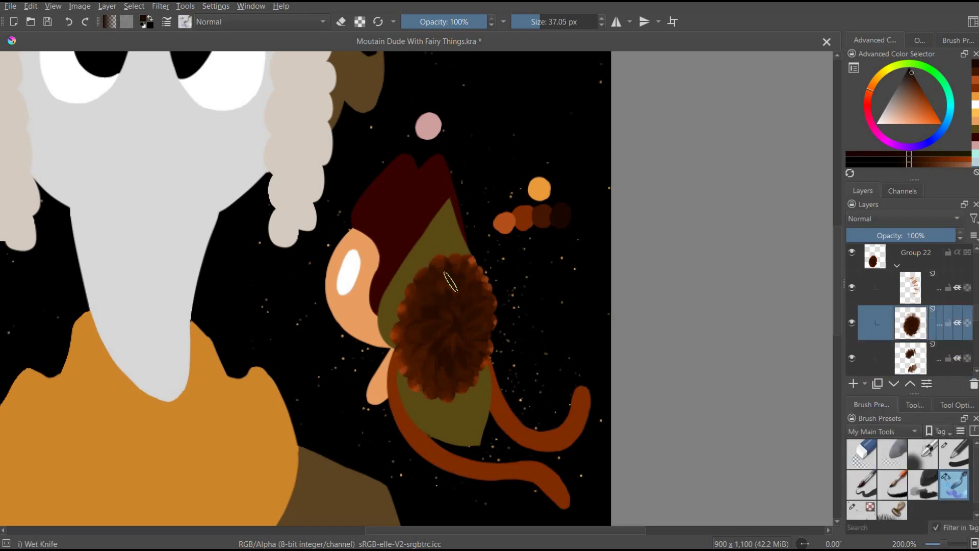
Dab small bright rust highlights over the petals on the rose's highlight layer with the brush at about 10 px
key(Page_Up)
ctrl+click(420, 332)
key(bracketleft)
key(bracketleft)
key(bracketleft)
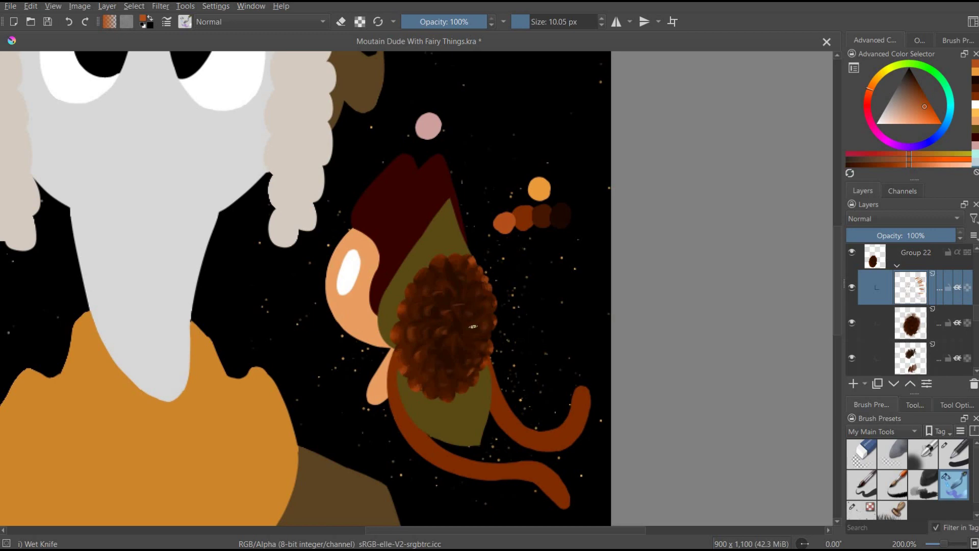
Paint orange highlights along the petal edges on a new clipped layer, lower its opacity to 53% and erase the excess
key(Insert)
key(l)
drag(416, 283, 416, 341)
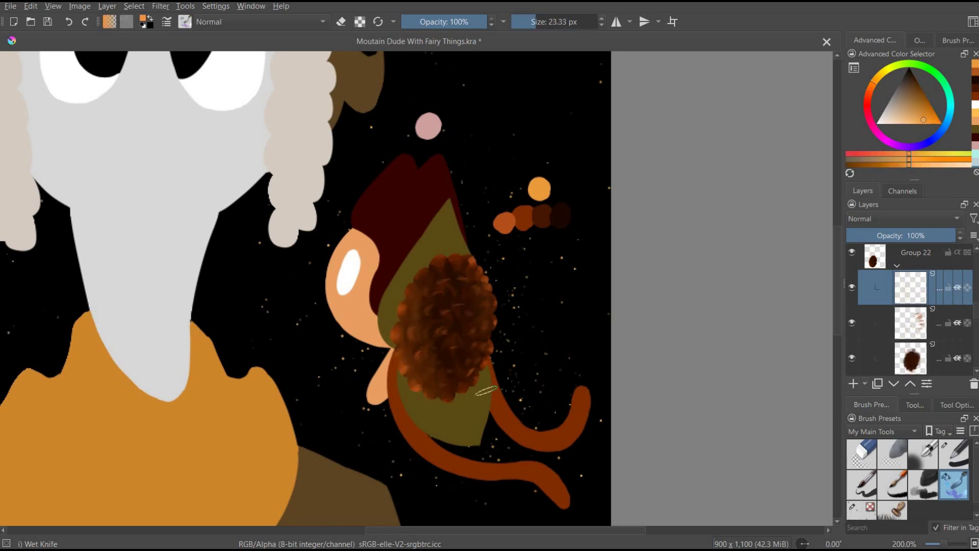
drag(403, 306, 418, 385)
drag(474, 270, 485, 352)
key(e)
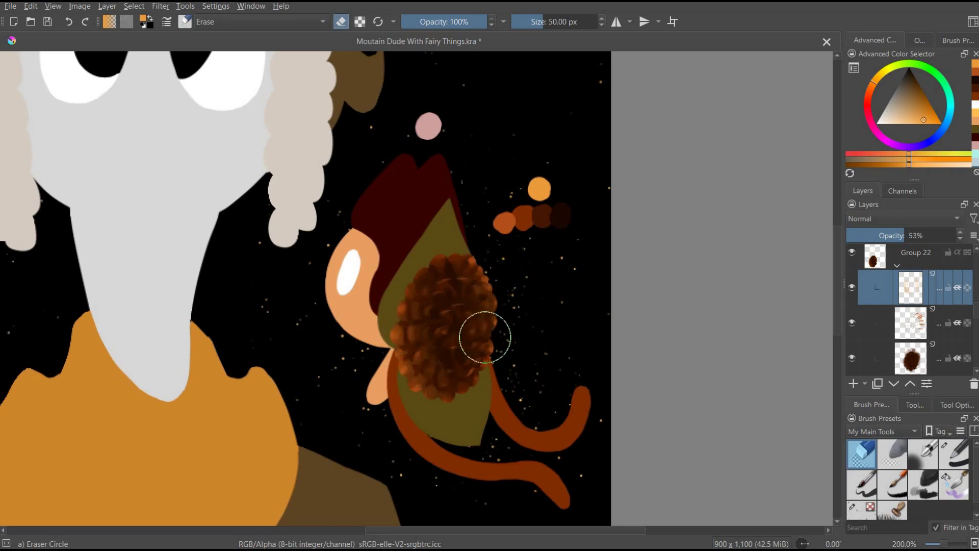
click(432, 346)
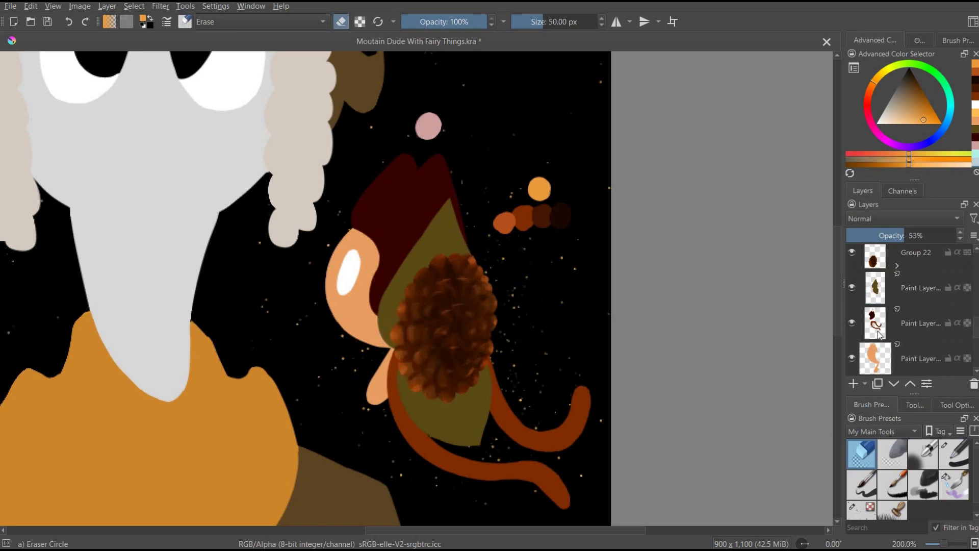
Clip a new layer to the hair and ribbons layer and shade both ribbons' edges near-black with the Wet Knife
click(954, 484)
mouse_move(389, 355)
mouse_down()
mouse_move(409, 434)
mouse_move(415, 426)
mouse_move(431, 447)
mouse_move(563, 495)
mouse_move(403, 421)
mouse_up()
mouse_move(512, 401)
mouse_down()
mouse_move(580, 444)
mouse_move(587, 391)
mouse_up()
drag(405, 388, 426, 448)
mouse_move(558, 498)
mouse_down()
mouse_move(586, 412)
mouse_move(531, 445)
mouse_up()
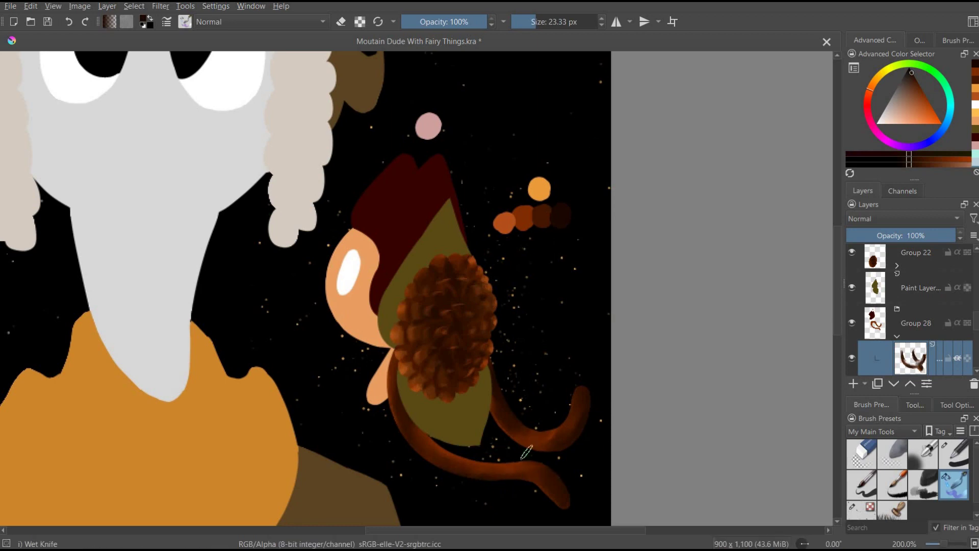
Blend the ribbons' shading with dark brown and rust strokes, and add bright rust highlights along their curves
click(404, 447)
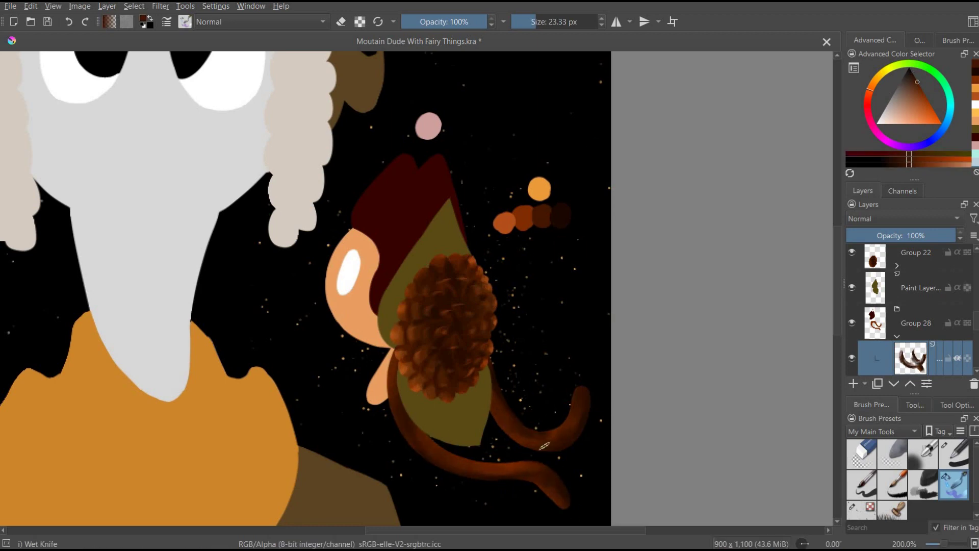
drag(394, 364, 422, 453)
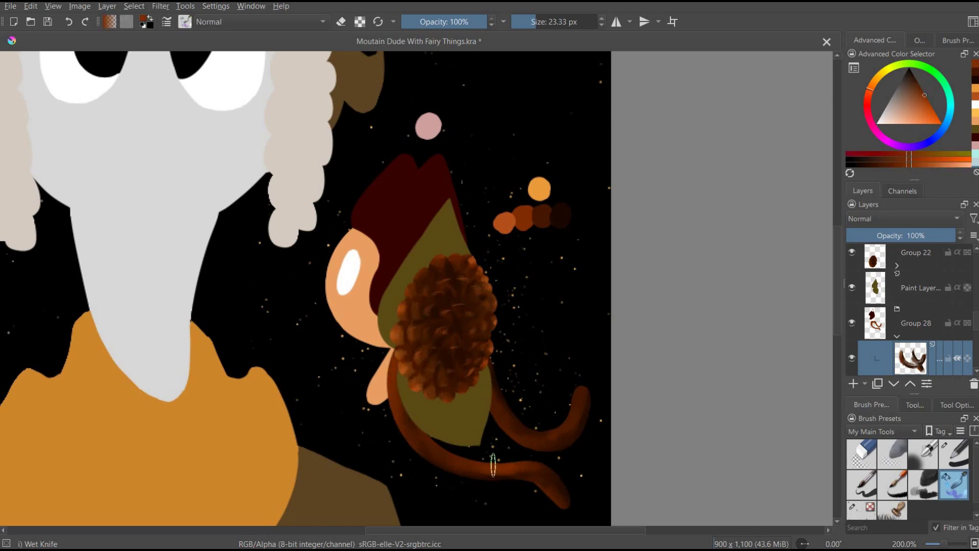
click(583, 401)
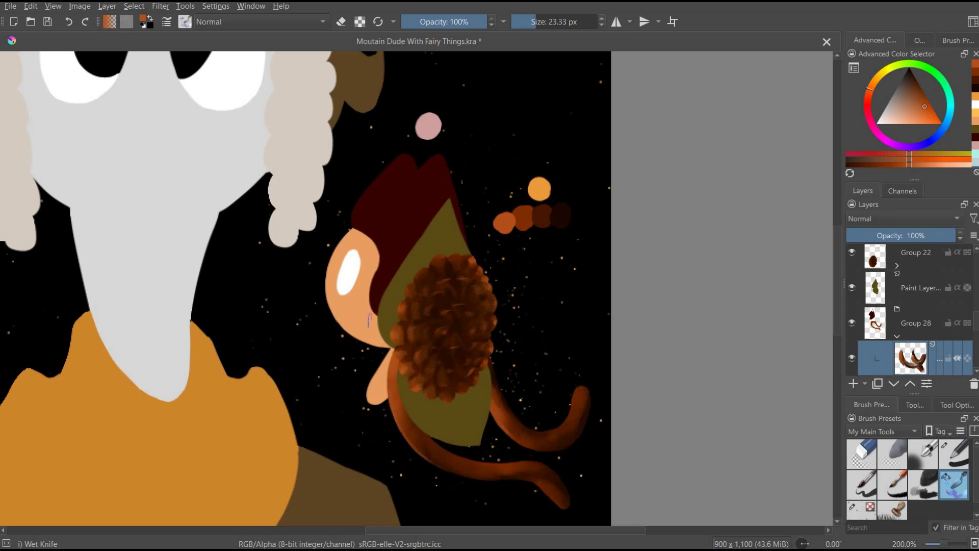
Collapse the ribbon group and dab three swatches from near-black maroon to deep red on the palette layer
ctrl+click(539, 189)
click(897, 336)
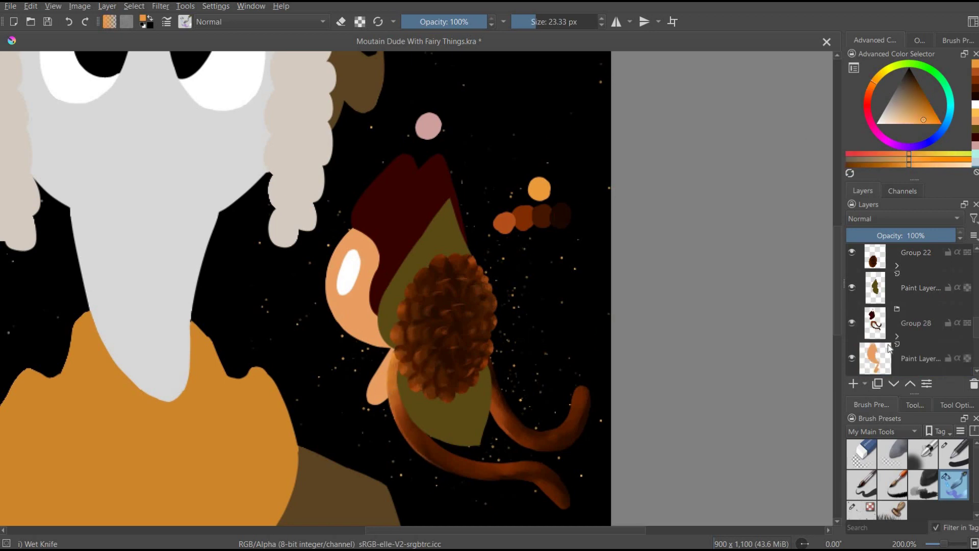
key(/)
click(921, 308)
click(497, 140)
click(484, 146)
click(478, 156)
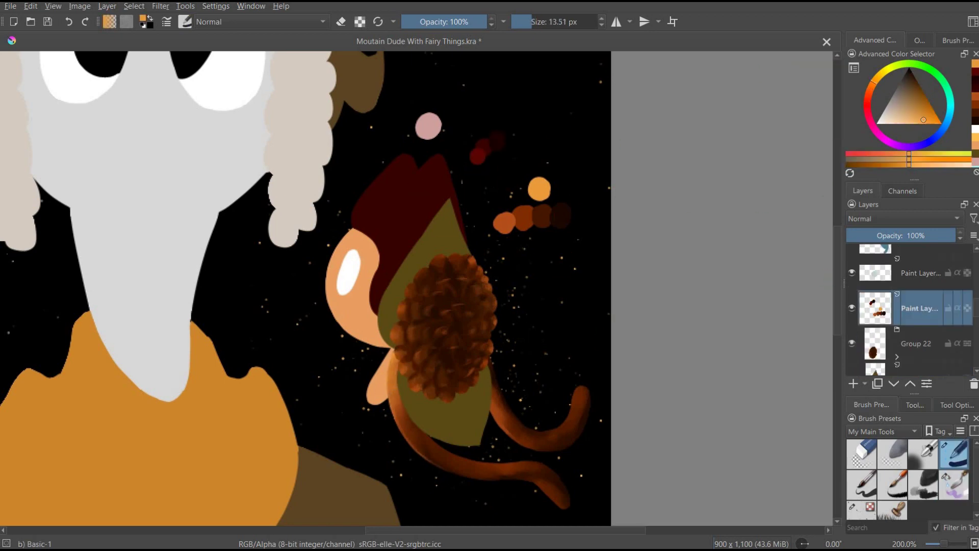
Add a layer to the hair and ribbon group and darken the fairy's hair with near-black maroon Wet Knife strokes
click(925, 286)
click(913, 323)
key(/)
ctrl+click(491, 141)
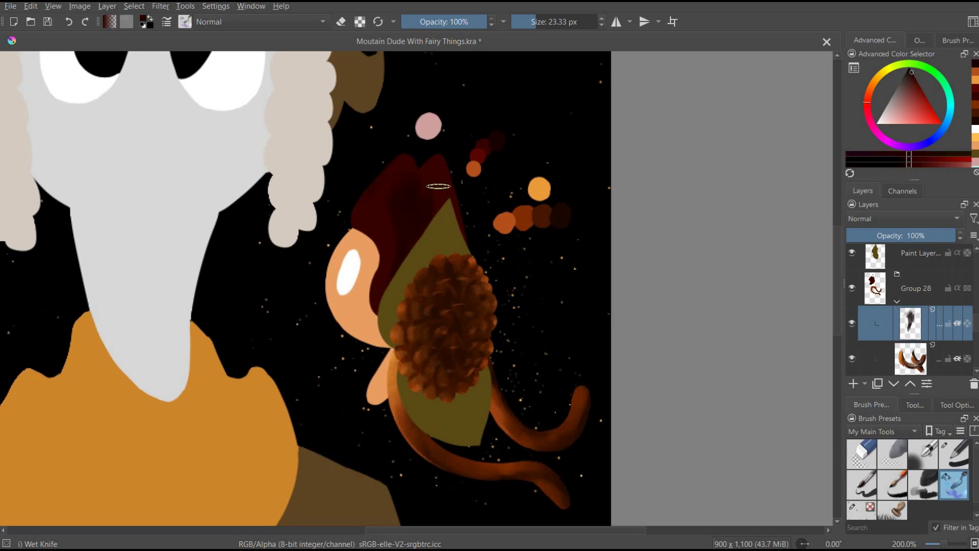
drag(391, 232, 372, 227)
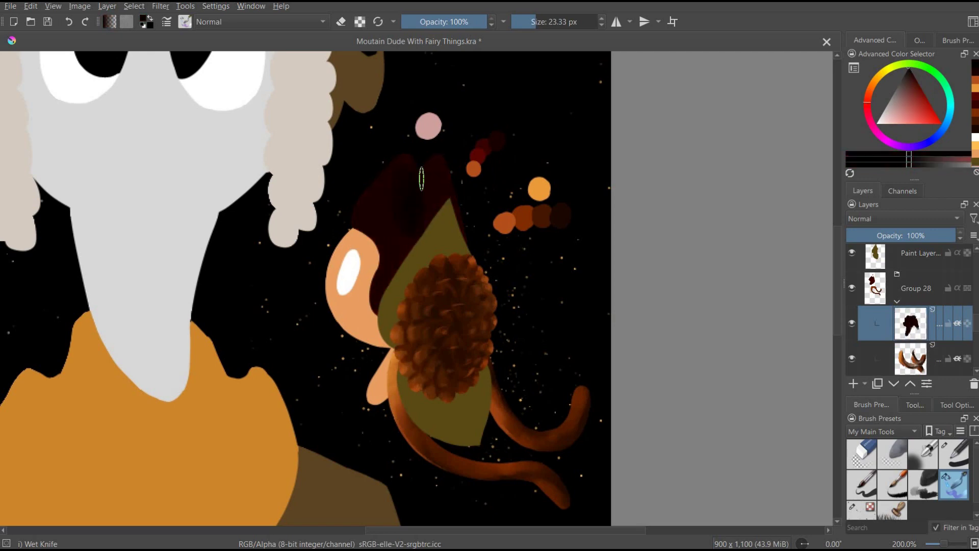
Blend lighter maroon and deep red into the fairy's hair, and add rust highlights along the edge beside the face
ctrl+click(517, 175)
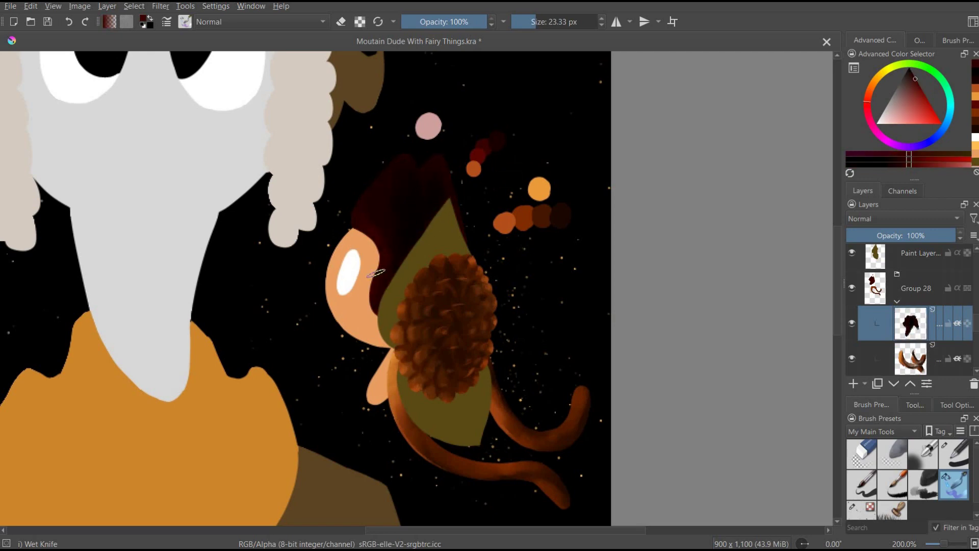
ctrl+click(503, 141)
ctrl+click(483, 144)
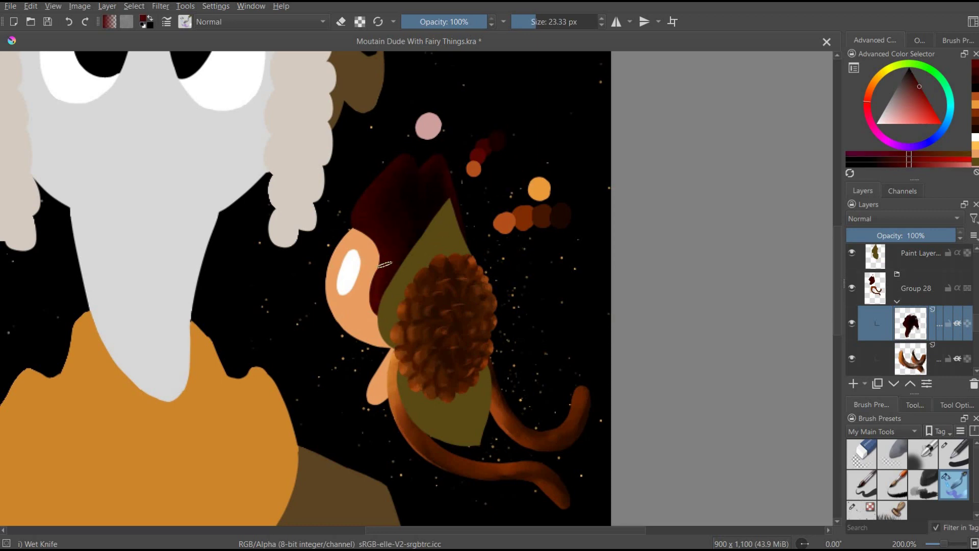
ctrl+click(474, 168)
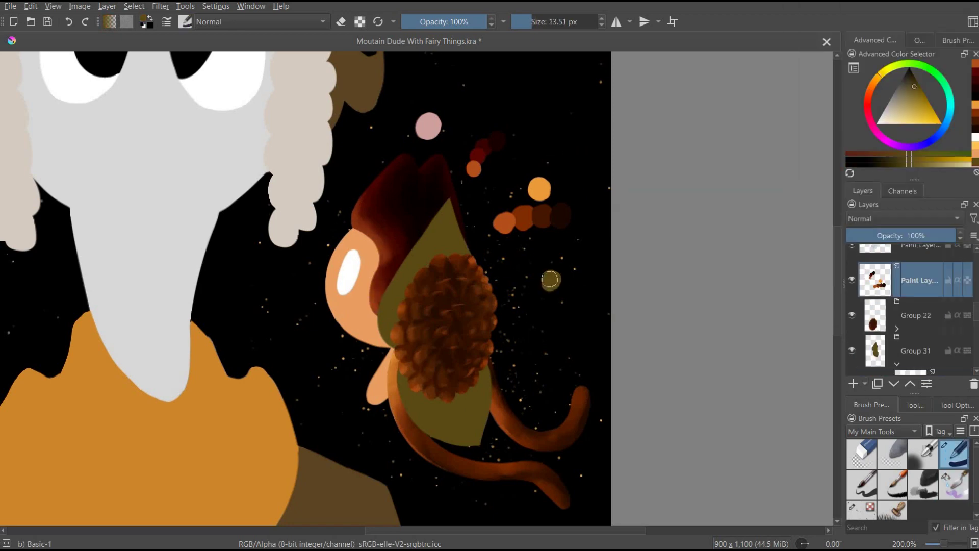
On a clipped layer in the leaf group, darken the whole leaf with dark olive Wet Knife strokes
click(954, 484)
click(913, 305)
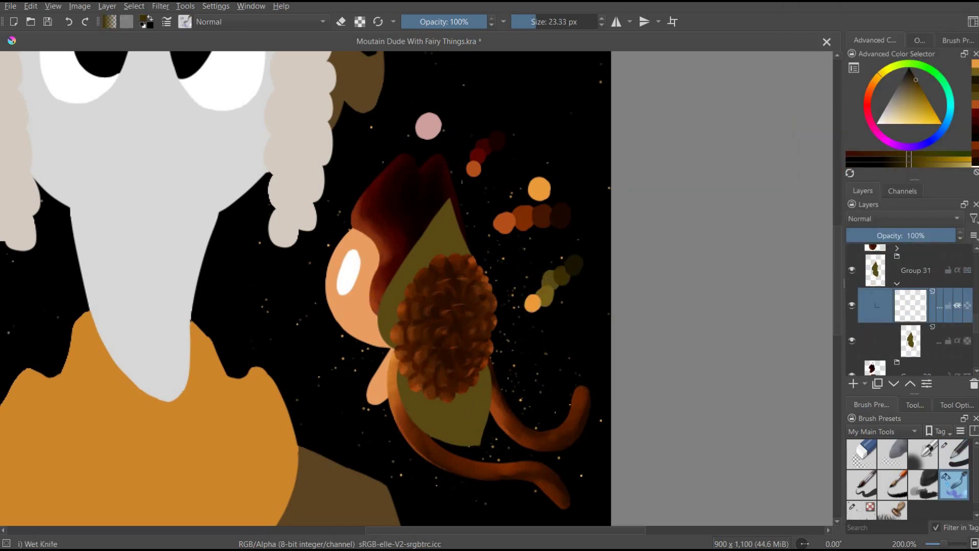
ctrl+click(480, 363)
mouse_move(418, 265)
mouse_down()
mouse_move(449, 274)
mouse_move(439, 229)
mouse_move(428, 239)
mouse_up()
ctrl+click(418, 275)
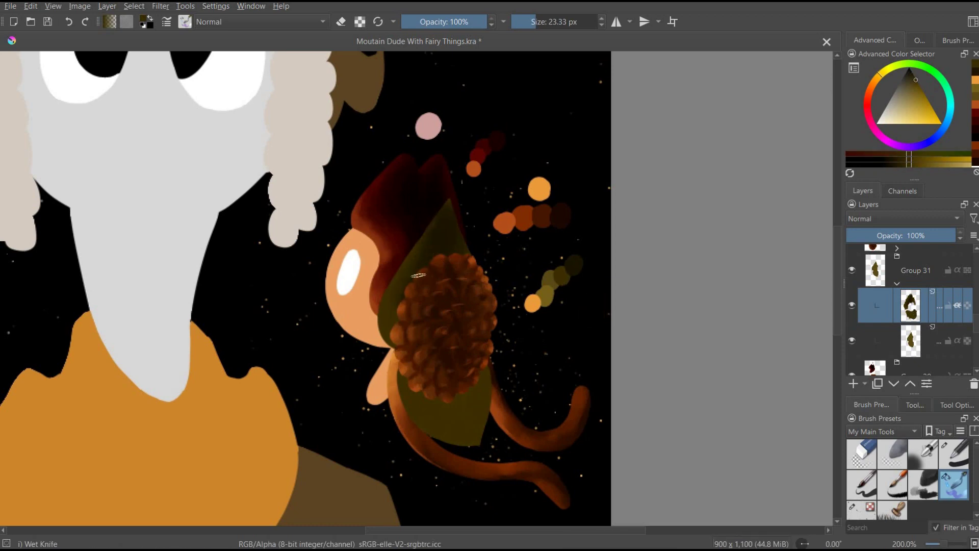
Lighten the upper leaf's outer edge with olive and light orange strokes, and paint near-black veins near its tip
ctrl+click(556, 278)
ctrl+click(551, 291)
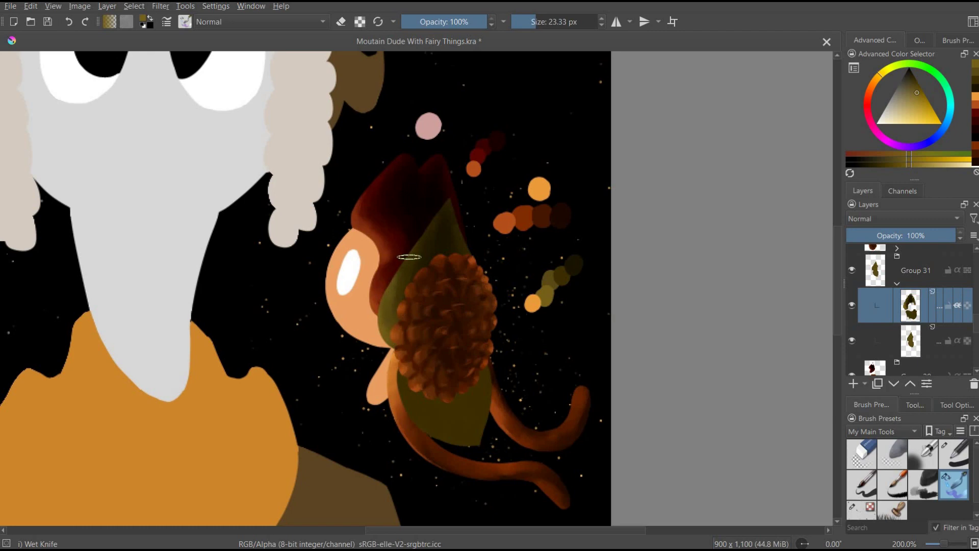
ctrl+click(533, 302)
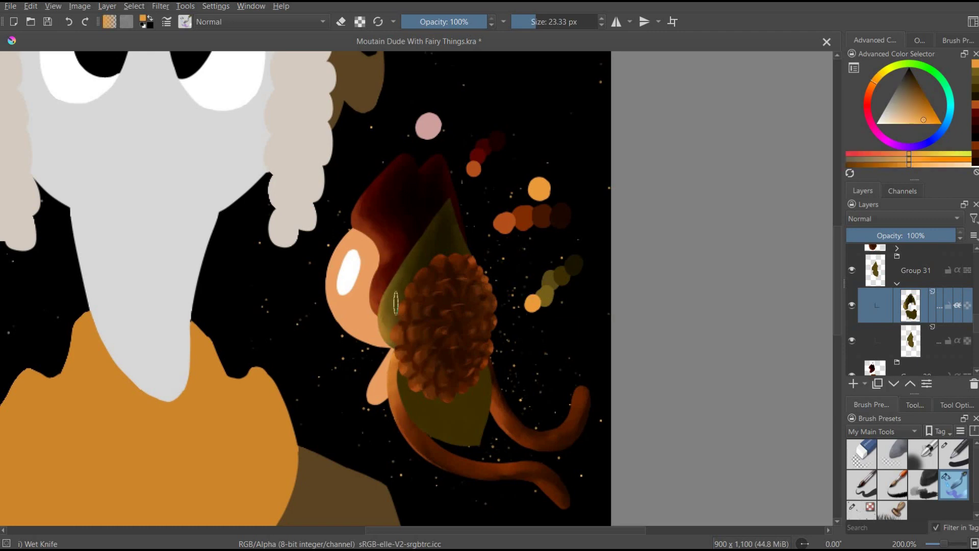
ctrl+click(451, 252)
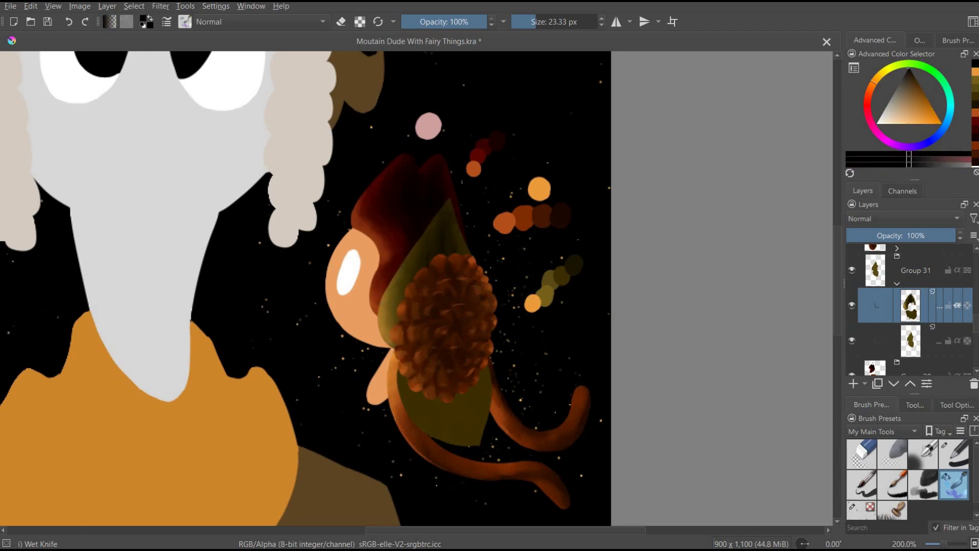
Shade the lower leaf under the brown cone near-black and blend dark and medium olive toward its edges
ctrl+click(449, 408)
scroll(459, 357, down, 1)
mouse_move(428, 357)
mouse_down()
mouse_move(446, 407)
mouse_move(485, 368)
mouse_up()
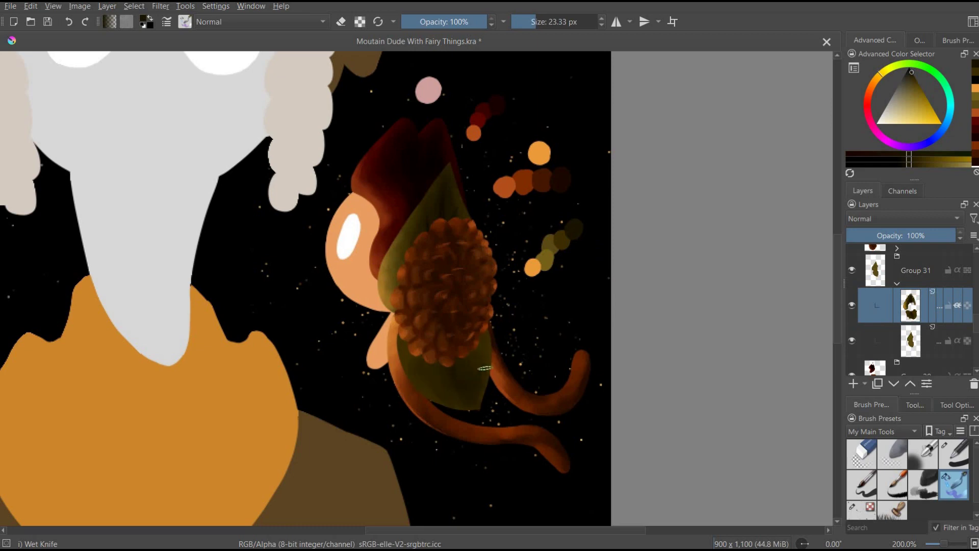
ctrl+click(477, 429)
ctrl+click(470, 425)
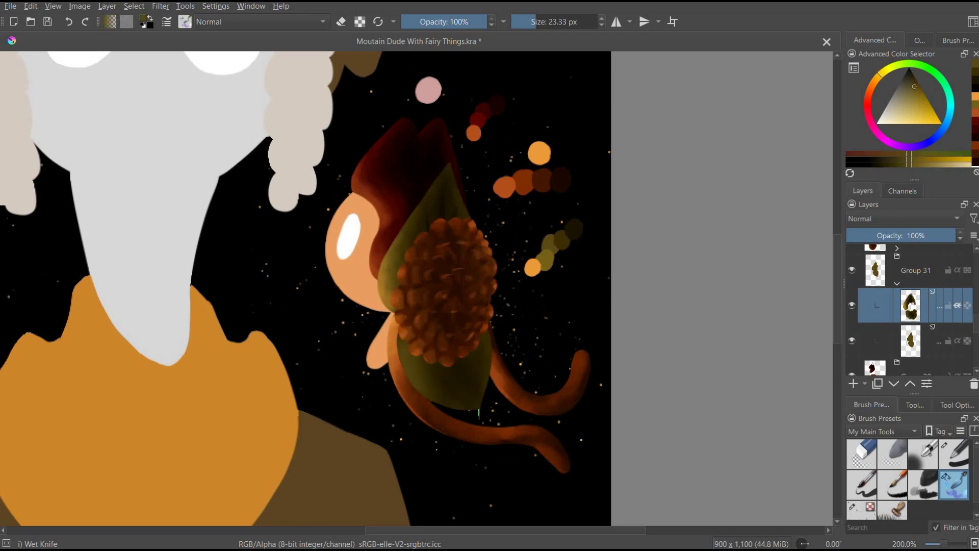
Highlight the lower leaf's edge with light orange and paint thin black veins across it
ctrl+click(577, 286)
ctrl+click(408, 383)
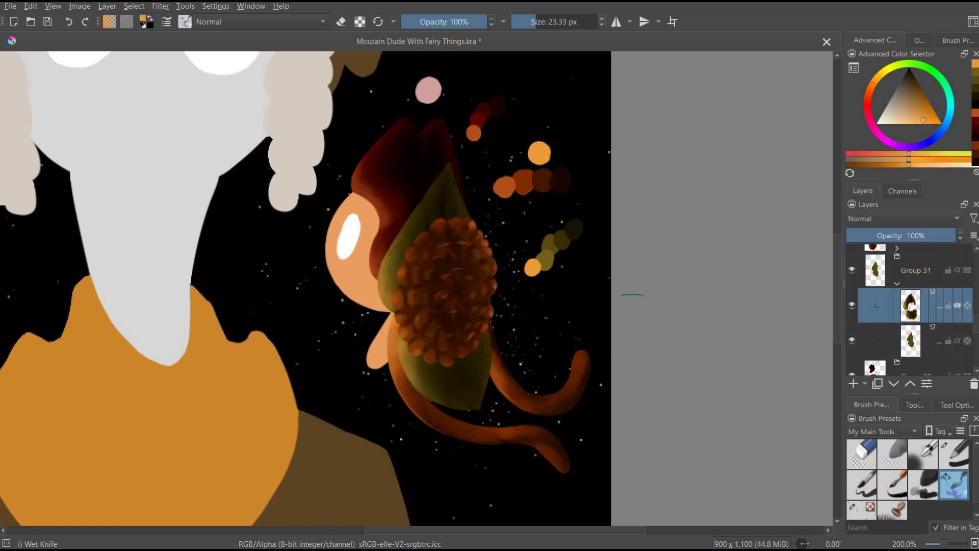
key(d)
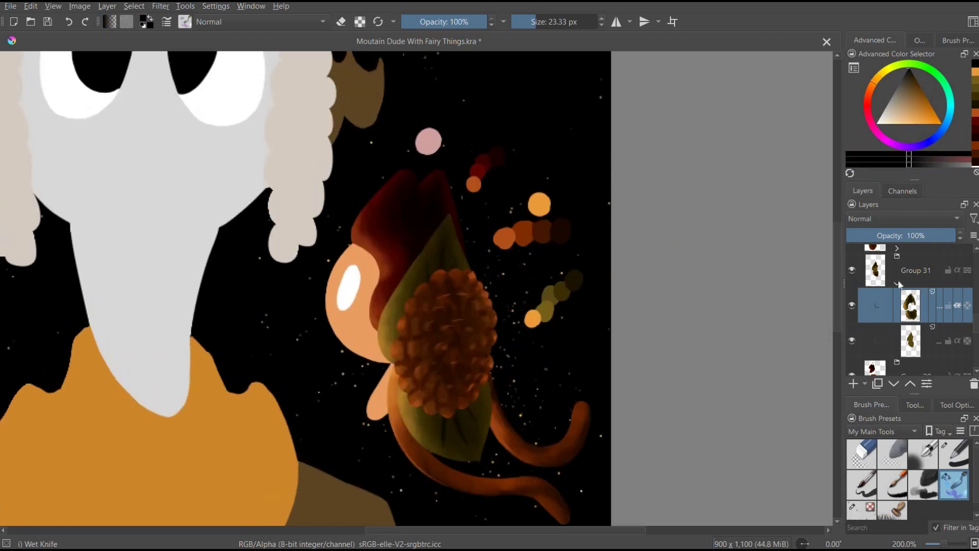
Dab skin swatches from orange to pale cream, and group the skin layer with a clipped layer for Wet Knife shading
ctrl+click(532, 172)
right_click(919, 288)
mouse_move(816, 192)
click(656, 192)
click(954, 484)
Shade the fairy's face and body with saturated orange edges, blending through peach to pale cream inside
mouse_move(341, 335)
mouse_down()
mouse_move(352, 286)
mouse_move(347, 326)
mouse_up()
drag(380, 365, 391, 409)
ctrl+click(353, 277)
drag(353, 277, 342, 317)
ctrl+click(561, 157)
mouse_move(368, 261)
mouse_down()
mouse_move(357, 327)
mouse_move(359, 248)
mouse_up()
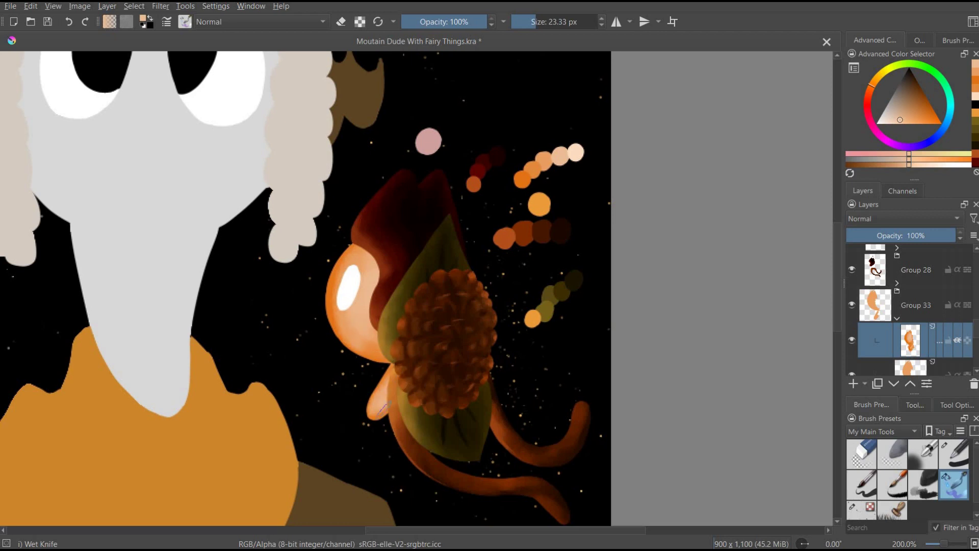
ctrl+click(376, 411)
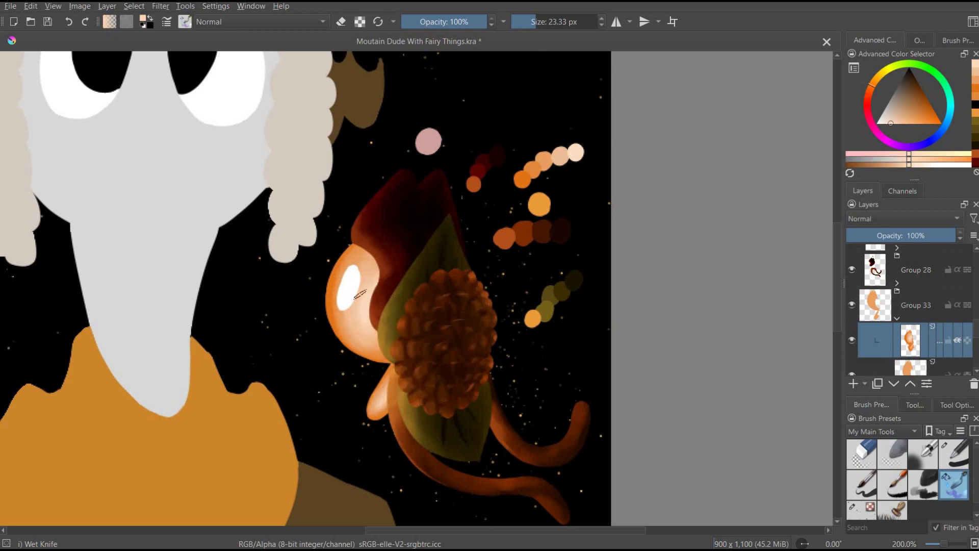
Add a clipped layer above the skin shading and brush a pale glow around the fairy's eye with Airbrush Soft
key(Insert)
key(/)
mouse_move(352, 264)
mouse_down()
mouse_move(340, 309)
mouse_move(351, 269)
mouse_up()
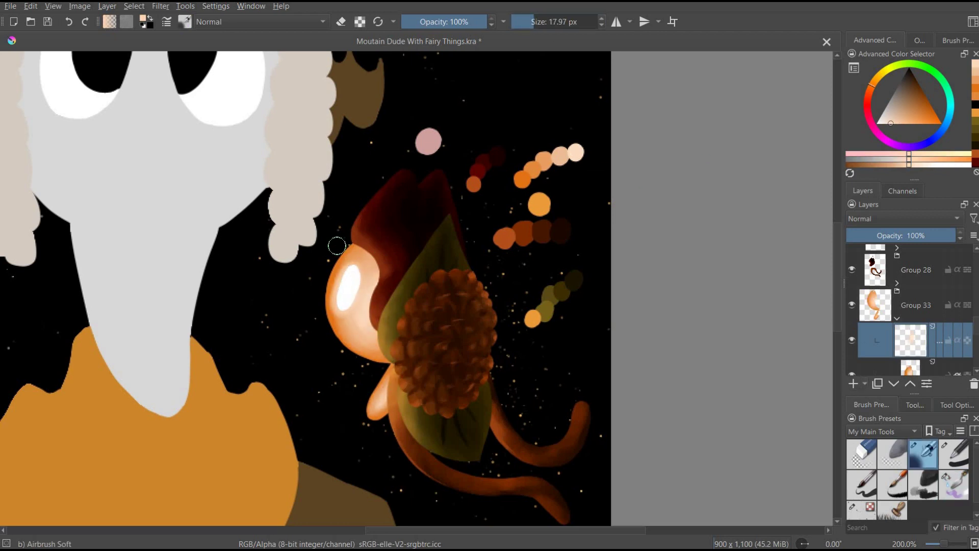
Airbrush faint pale light on clipped layers over the hair, leaf and brown cone, setting the cone's glow layer to 53% opacity
click(897, 319)
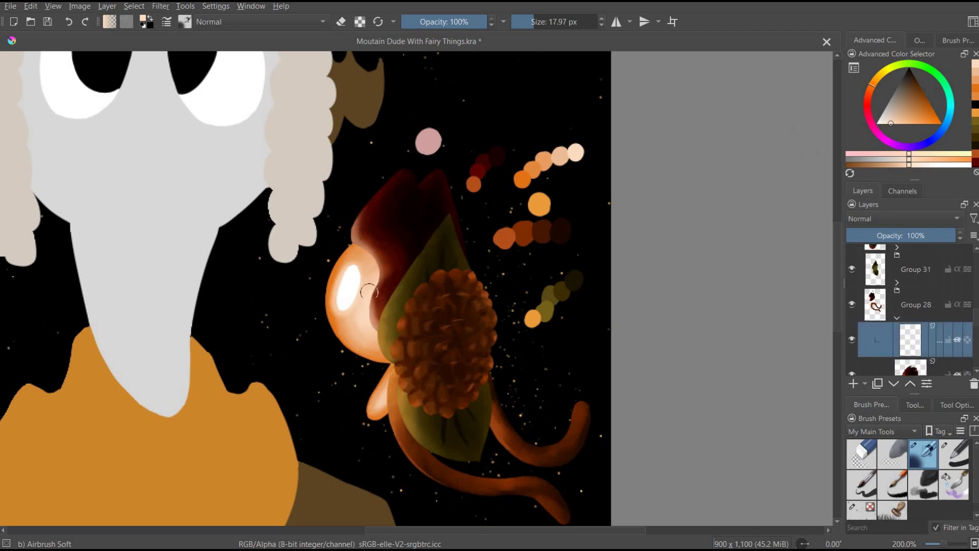
scroll(949, 326, up, 1)
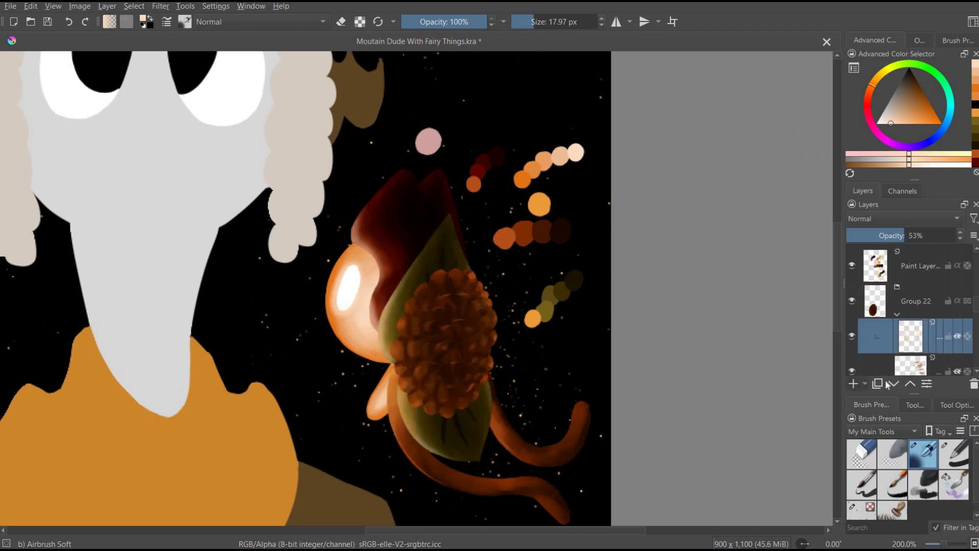
scroll(954, 327, down, 1)
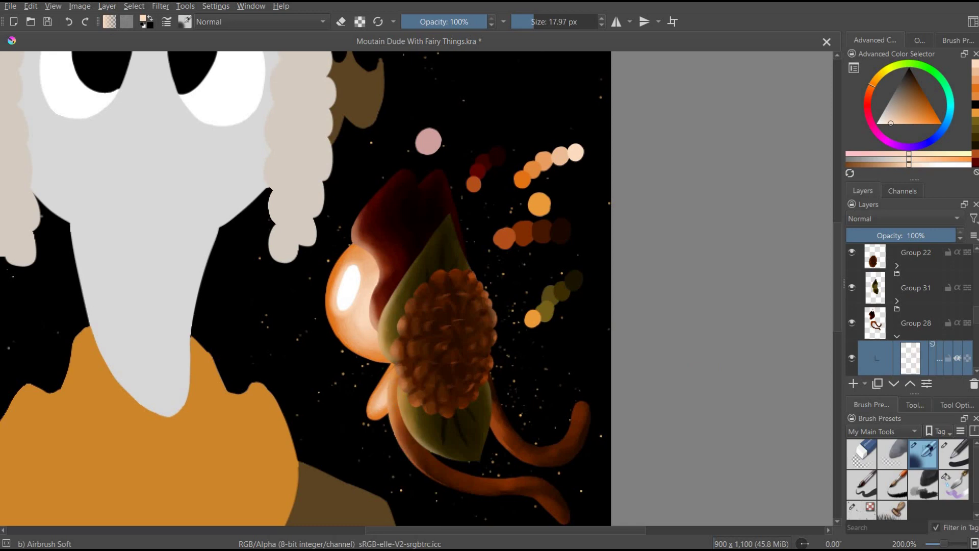
Airbrush a large soft orange glow behind the orange fairy with a brush about 139 px wide
click(913, 306)
mouse_move(367, 439)
mouse_down()
mouse_move(416, 405)
mouse_move(422, 286)
mouse_move(415, 416)
mouse_move(284, 306)
mouse_up()
key(minus)
mouse_move(954, 236)
mouse_down()
mouse_move(945, 236)
mouse_move(955, 235)
mouse_up()
scroll(913, 316, down, 2)
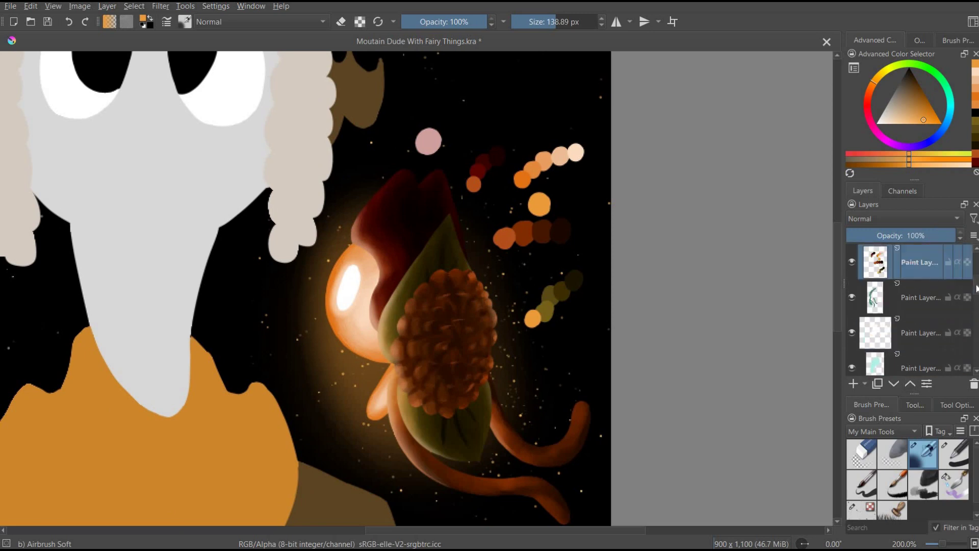
Move to the teal fairy with the Basic-5 Size brush, hide the black background layer and show the sketch layer
key(plus)
click(862, 484)
click(913, 312)
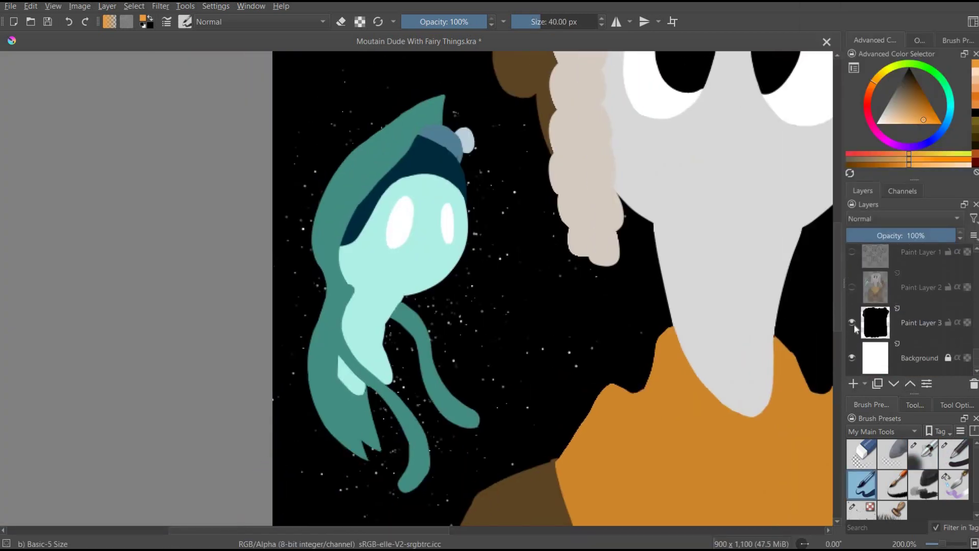
scroll(913, 311, down, 2)
click(913, 274)
Paint a flat mint band along the outer edge of the teal fairy's hair and undo the last unwanted strokes
ctrl+click(389, 113)
mouse_move(389, 117)
mouse_down()
mouse_move(328, 258)
mouse_move(327, 426)
mouse_up()
key(ctrl+z)
key(ctrl+z)
key(ctrl+z)
key(ctrl+z)
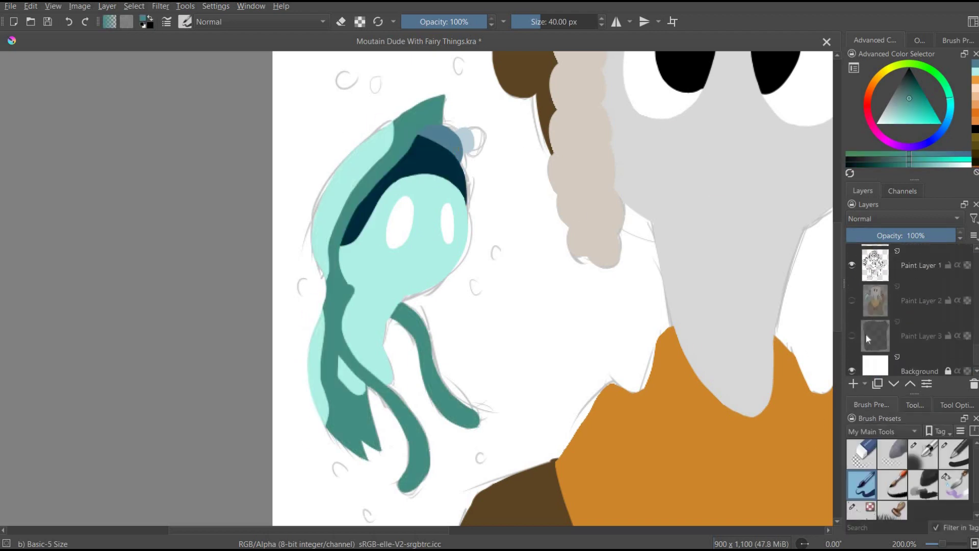
Dab four swatches from light teal to very dark green beside the teal fairy with Basic-1 on the palette layer
click(954, 454)
click(506, 221)
click(910, 94)
click(510, 242)
click(516, 259)
click(509, 206)
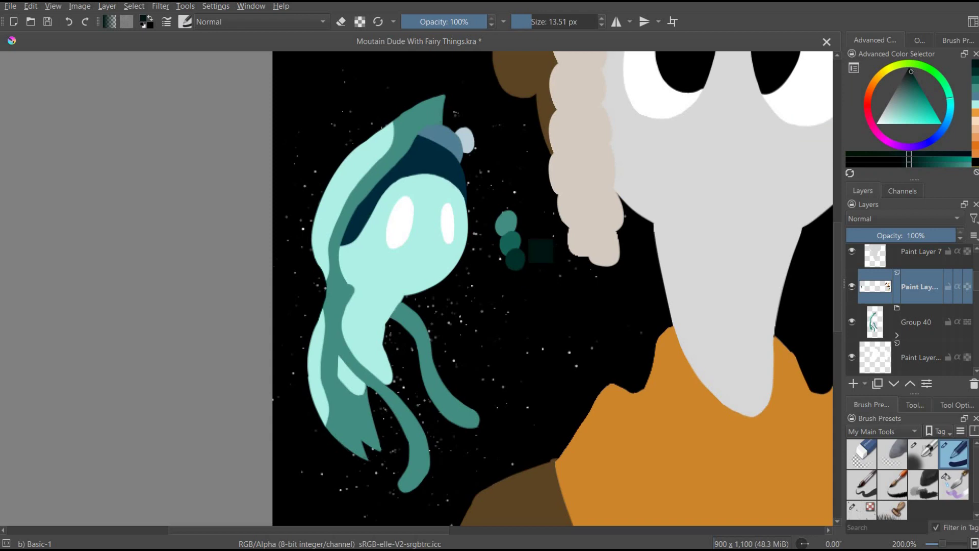
click(903, 112)
On a clipped layer in the hair group, cover the hair and ribbons with medium teal and darken the hair with deep green
click(898, 335)
click(954, 484)
click(916, 89)
mouse_move(428, 129)
mouse_down()
mouse_move(420, 100)
mouse_move(336, 434)
mouse_move(387, 153)
mouse_up()
drag(357, 306, 472, 421)
click(915, 78)
mouse_move(424, 107)
mouse_down()
mouse_move(367, 159)
mouse_move(331, 434)
mouse_move(357, 459)
mouse_move(322, 306)
mouse_move(351, 173)
mouse_move(434, 92)
mouse_move(326, 270)
mouse_move(323, 298)
mouse_move(357, 439)
mouse_up()
Blend medium and lighter teal along the upper hair's inner side, and deepen its pointed tip with dark green
click(916, 89)
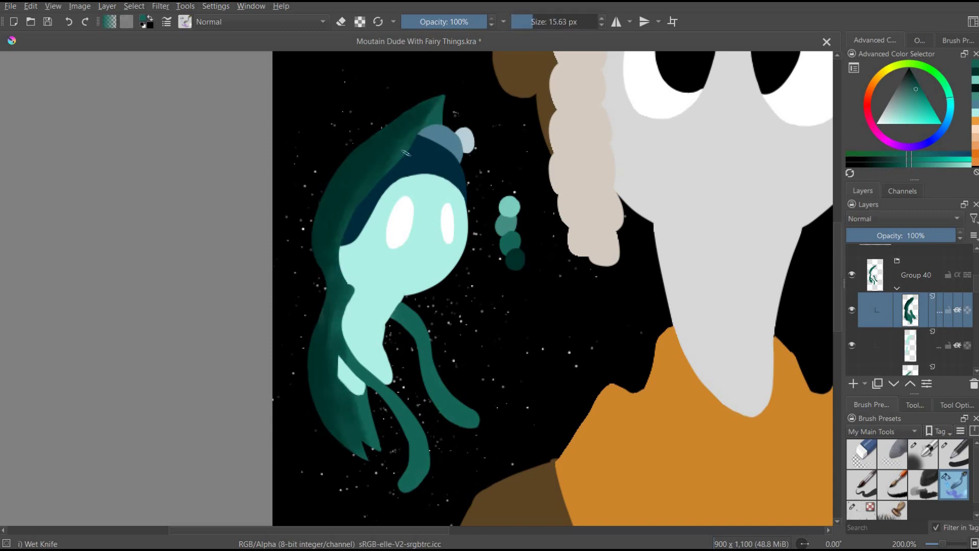
mouse_move(406, 143)
mouse_down()
mouse_move(331, 240)
mouse_move(402, 129)
mouse_up()
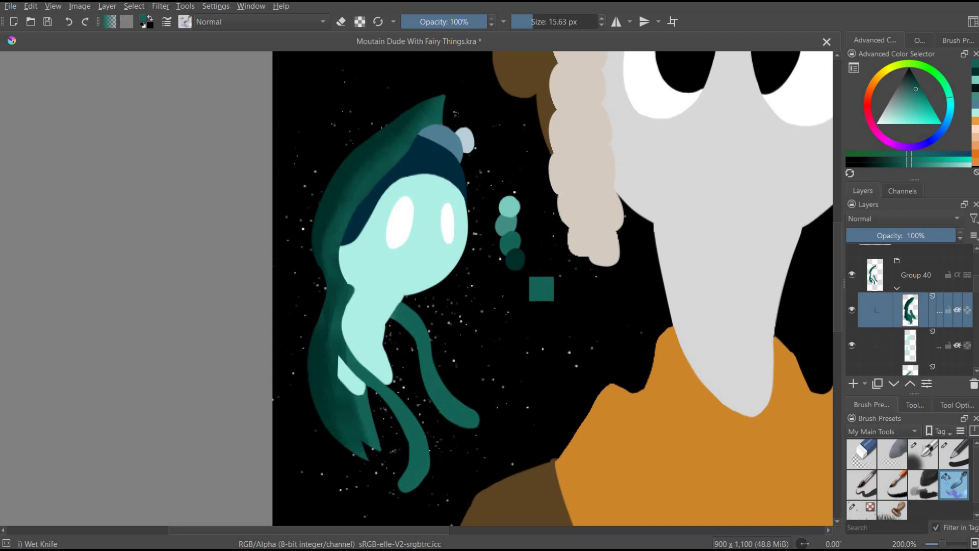
ctrl+click(513, 259)
ctrl+click(516, 257)
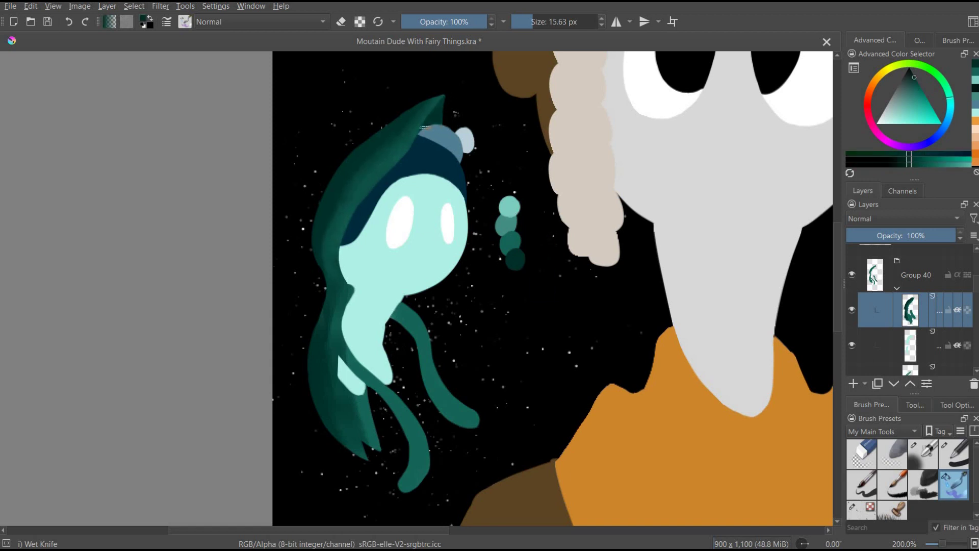
ctrl+click(497, 211)
drag(402, 156, 334, 273)
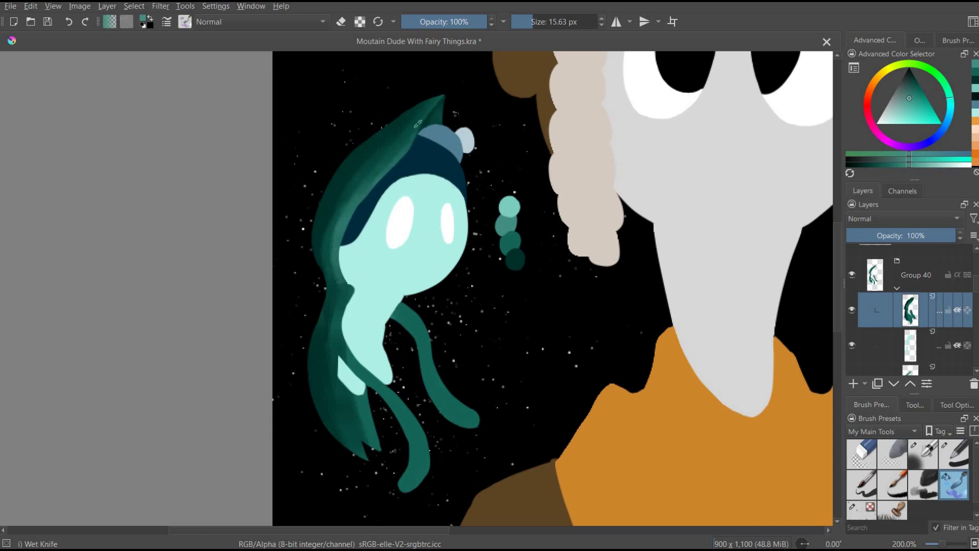
drag(413, 137, 357, 192)
Shade both ribbons' ends and edges with dark green and blend them with medium teal
ctrl+click(416, 474)
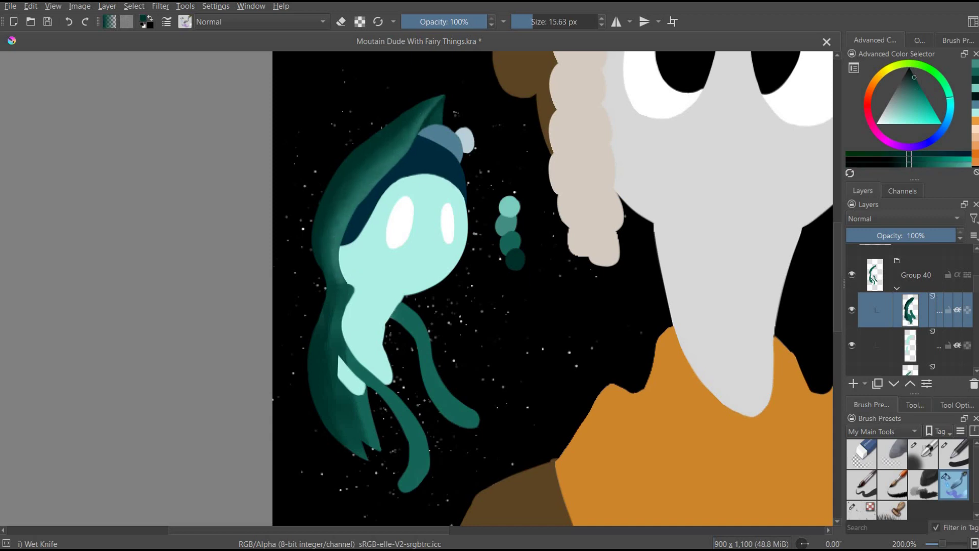
drag(414, 484, 423, 461)
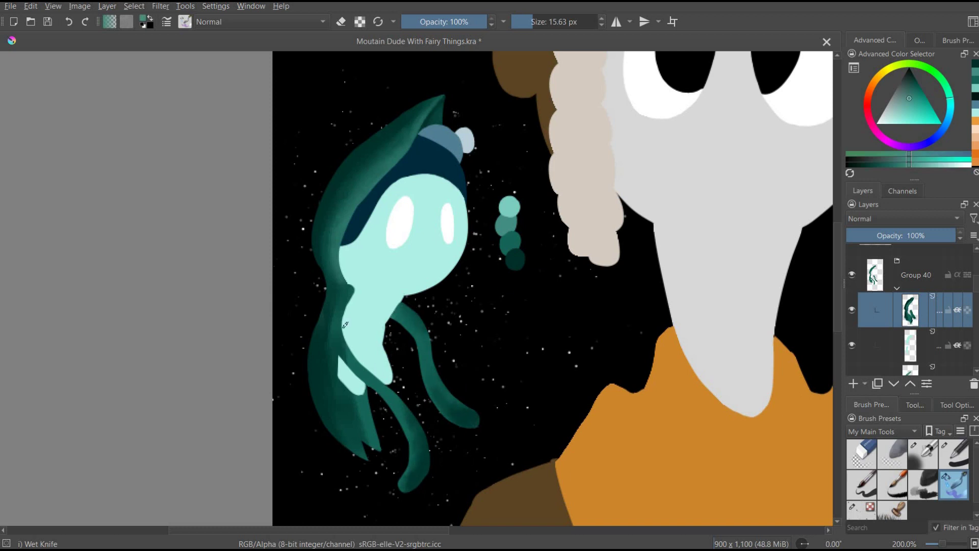
ctrl+click(345, 292)
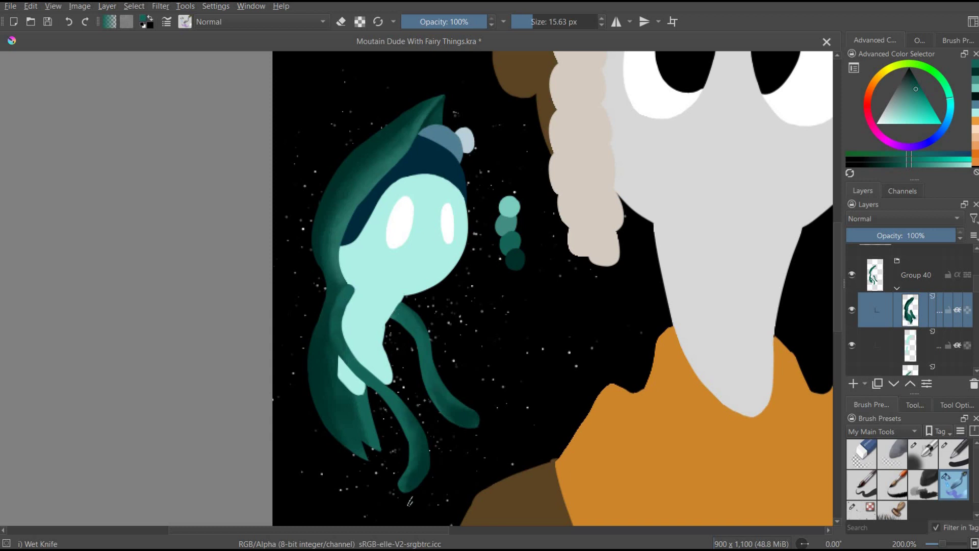
Add lighter teal highlights along both ribbons' curves and deepen their shaded edges with dark green
ctrl+click(346, 306)
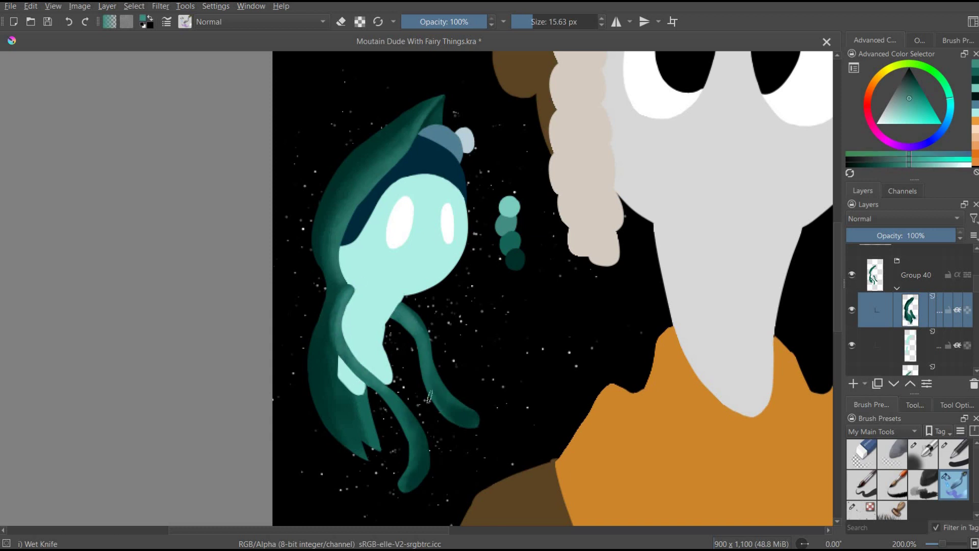
ctrl+click(360, 373)
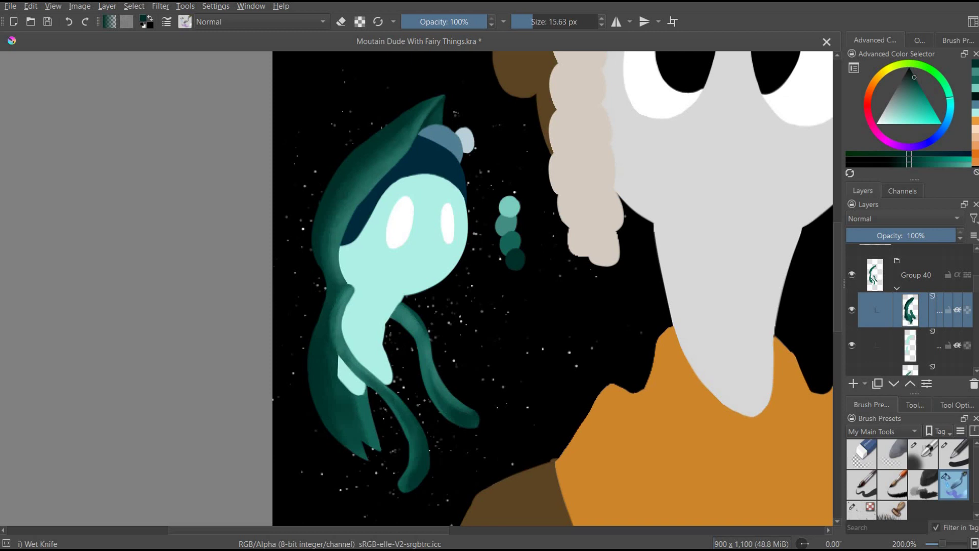
ctrl+click(509, 209)
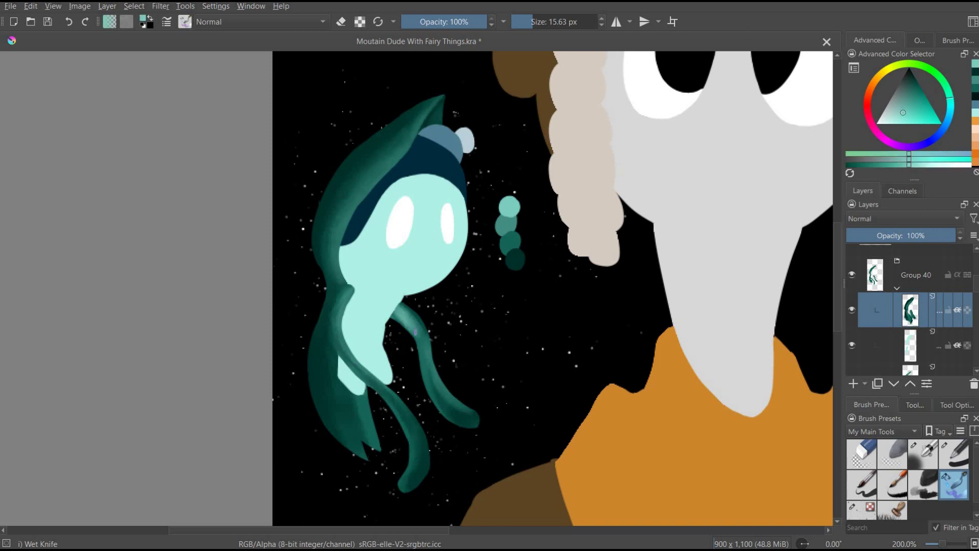
drag(392, 390, 401, 399)
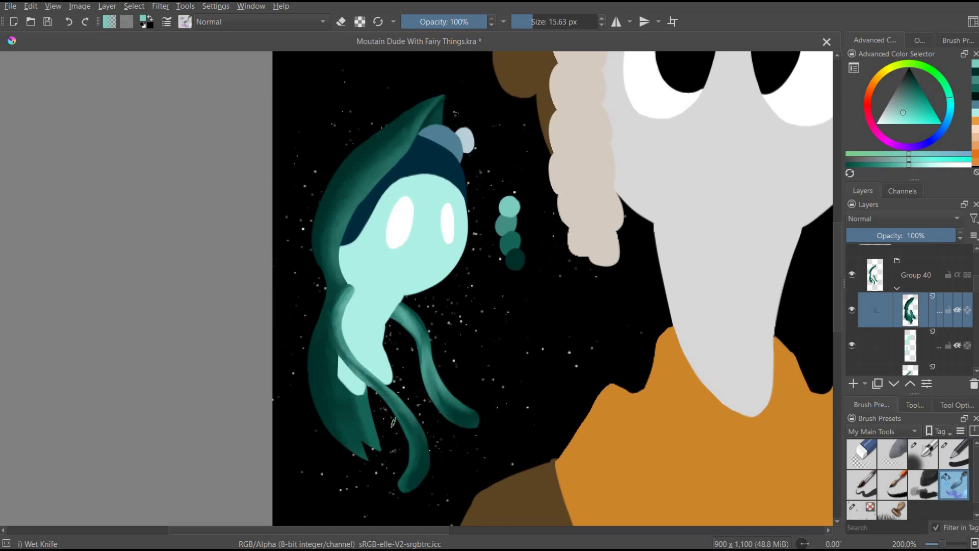
Blend medium teal and dark green strokes into the lower hair behind the fairy's body
ctrl+click(345, 401)
drag(339, 372, 335, 394)
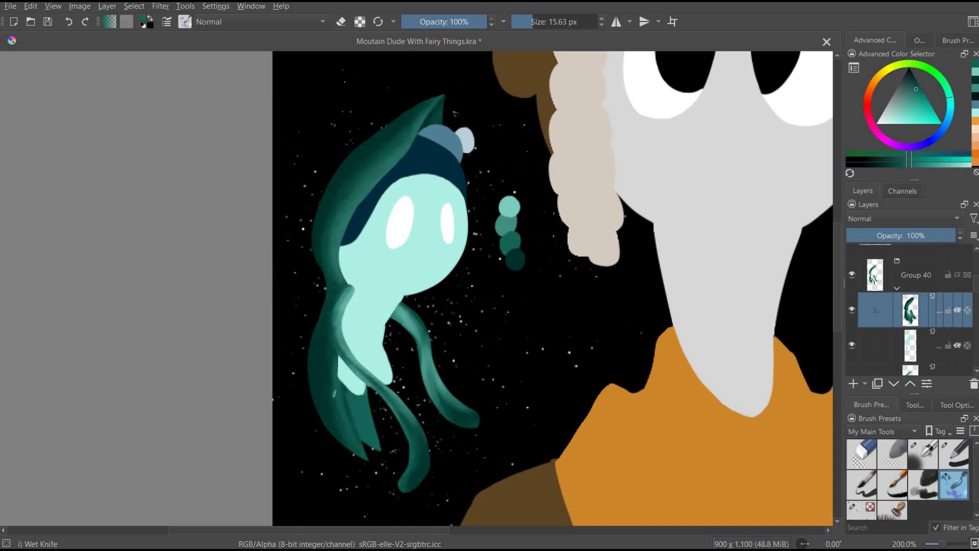
ctrl+click(326, 355)
mouse_move(329, 358)
mouse_down()
mouse_move(351, 444)
mouse_move(332, 352)
mouse_up()
Refine the upper hair with long strokes along its inner edge, brightening the highlight beside the navy hat
ctrl+click(521, 254)
mouse_move(338, 265)
mouse_down()
mouse_move(367, 193)
mouse_move(408, 161)
mouse_up()
drag(332, 236, 336, 283)
Darken the lower hair's ragged tips with dark green and blend lighter teal into the strands beneath the body
ctrl+click(515, 258)
mouse_move(381, 455)
mouse_down()
mouse_move(345, 380)
mouse_move(350, 406)
mouse_up()
ctrl+click(357, 420)
ctrl+click(362, 424)
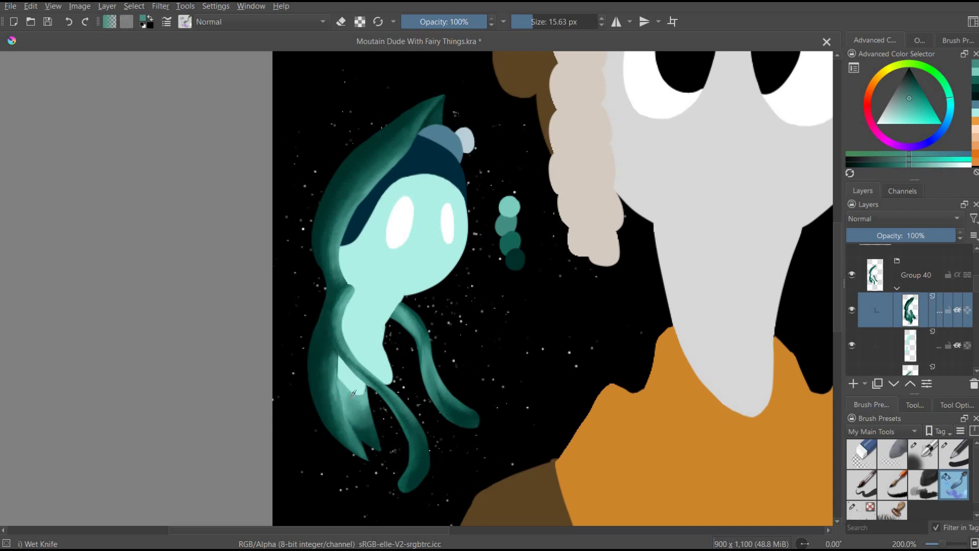
Darken the lower hair's outer edge with black, and block in medium teal outer strands on a new clipped layer
ctrl+click(326, 153)
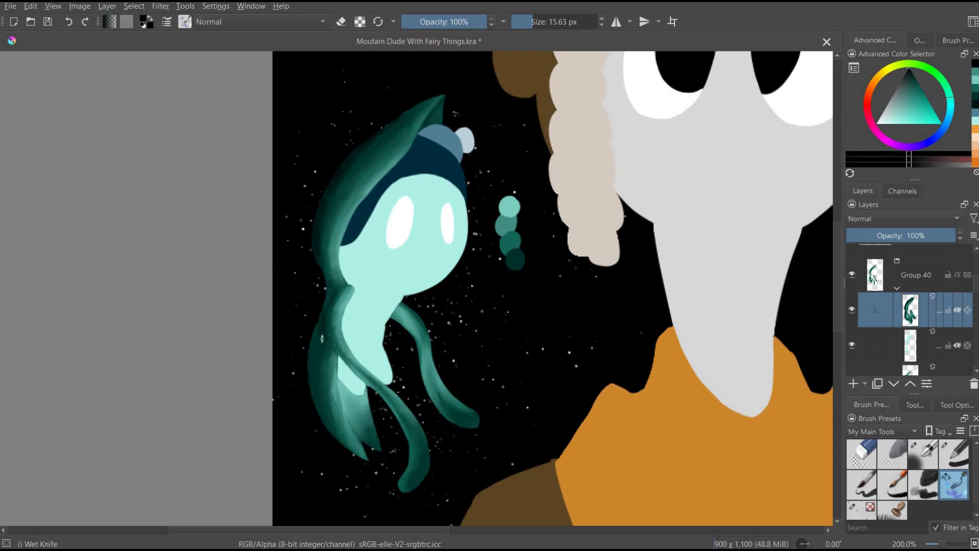
drag(323, 415, 316, 340)
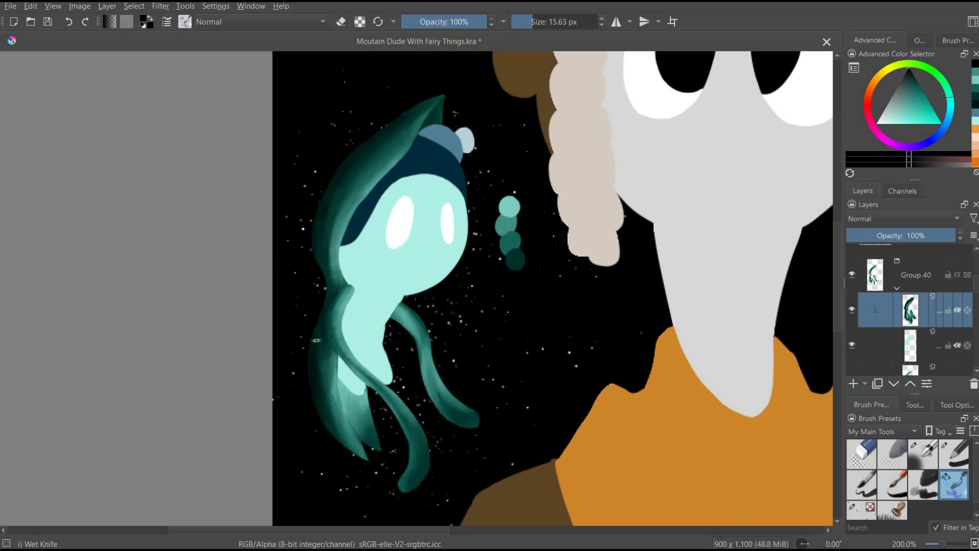
right_click(867, 306)
click(865, 313)
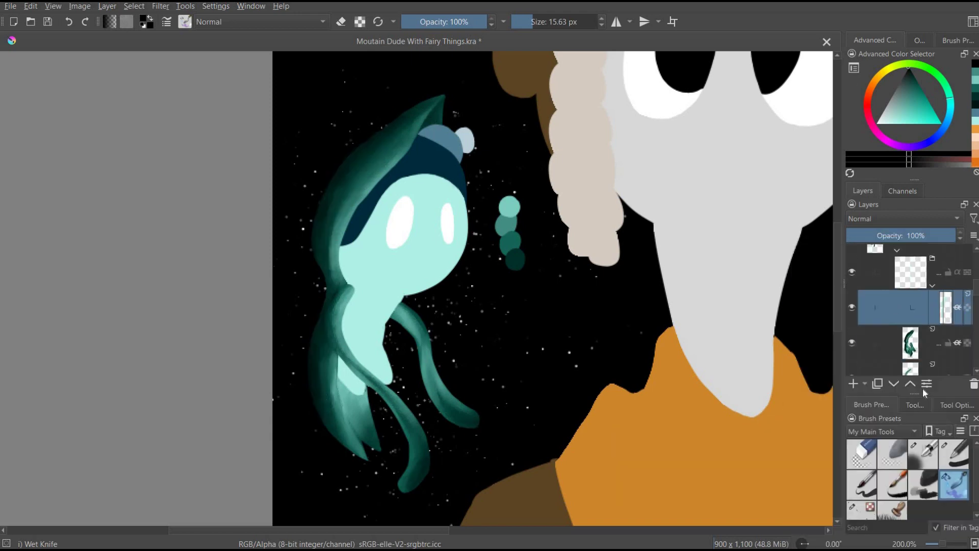
ctrl+click(332, 214)
drag(347, 244, 377, 138)
drag(319, 413, 322, 311)
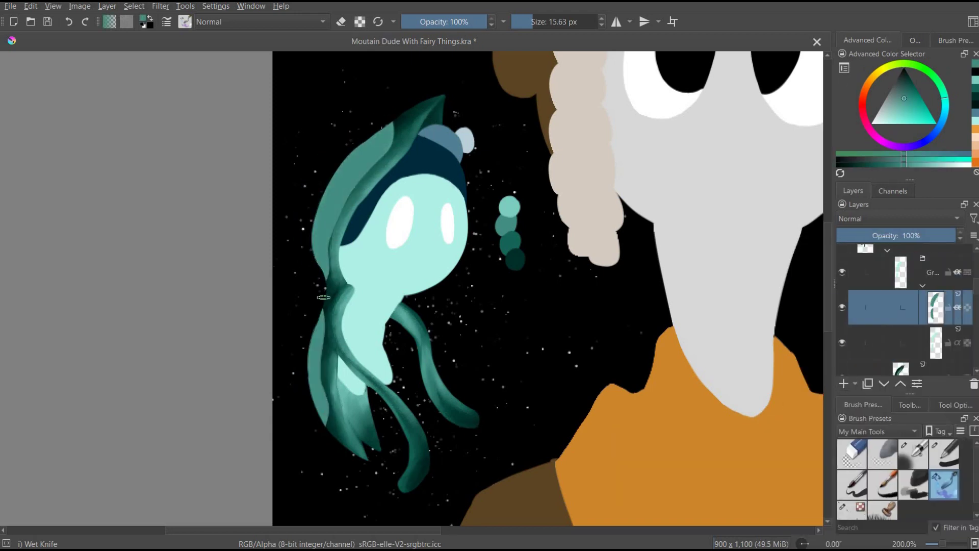
Shade the medium teal outer strands of the upper and lower hair with darker green strokes
ctrl+click(337, 153)
drag(357, 143, 315, 254)
drag(326, 178, 325, 270)
drag(388, 128, 347, 184)
drag(322, 311, 314, 367)
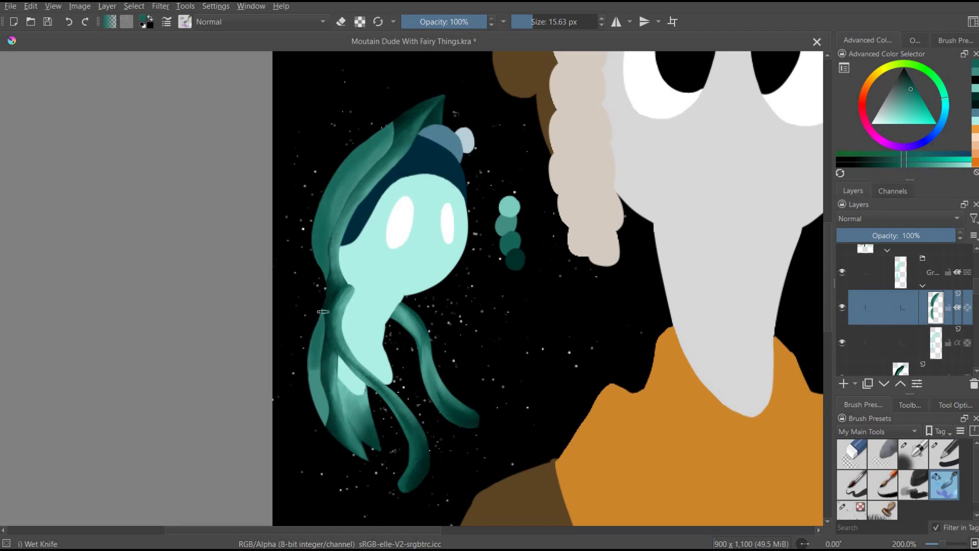
drag(318, 424, 317, 347)
Blend deeper greens along the outer strands, darkening their edges so they merge with the surrounding hair
drag(352, 168, 331, 222)
drag(393, 128, 331, 235)
ctrl+click(510, 233)
drag(375, 153, 337, 219)
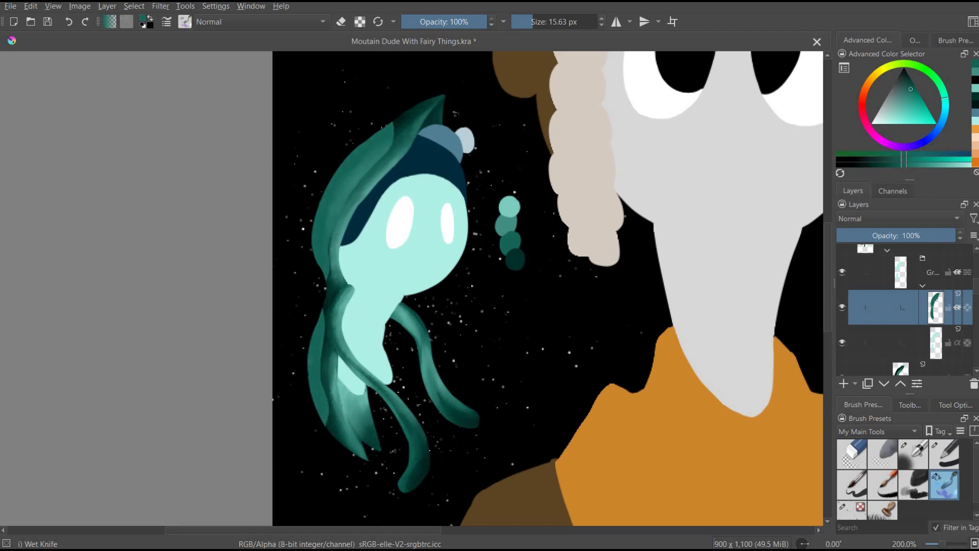
drag(312, 319, 328, 412)
drag(390, 125, 313, 255)
mouse_move(342, 168)
mouse_down()
mouse_move(326, 235)
mouse_move(362, 162)
mouse_up()
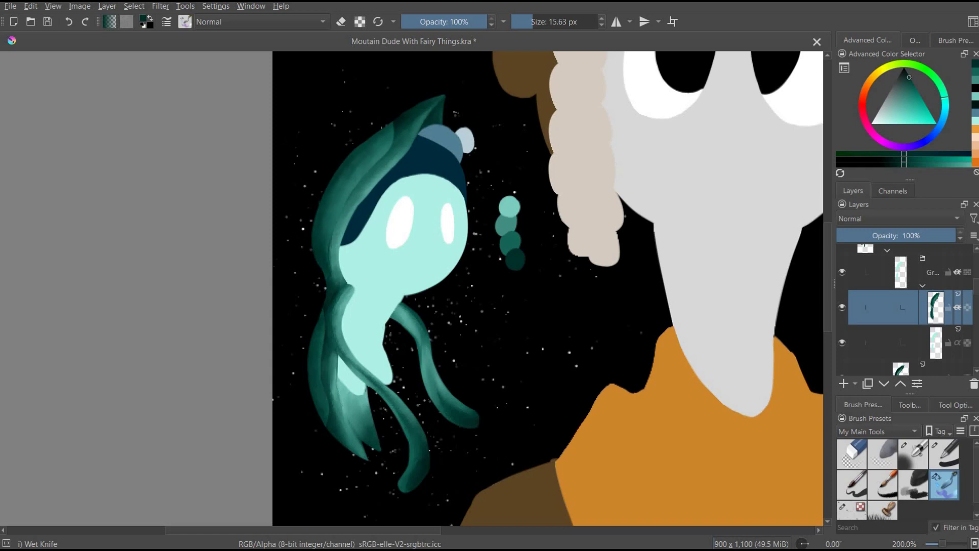
Place a row of palette swatches from near-black navy to light blue beside the hat on Paint Layer 21
scroll(840, 335, up, 2)
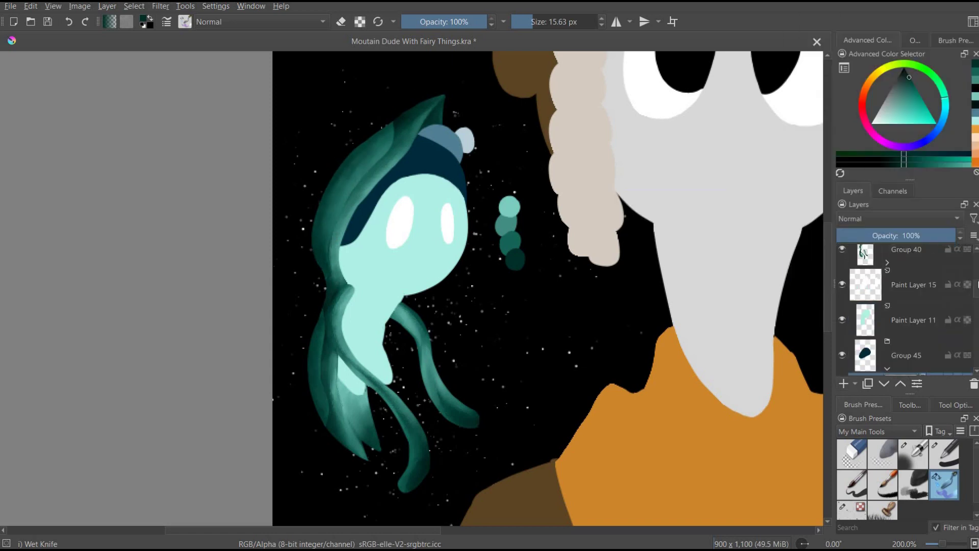
click(506, 162)
click(908, 87)
click(914, 90)
click(489, 163)
click(521, 163)
click(901, 113)
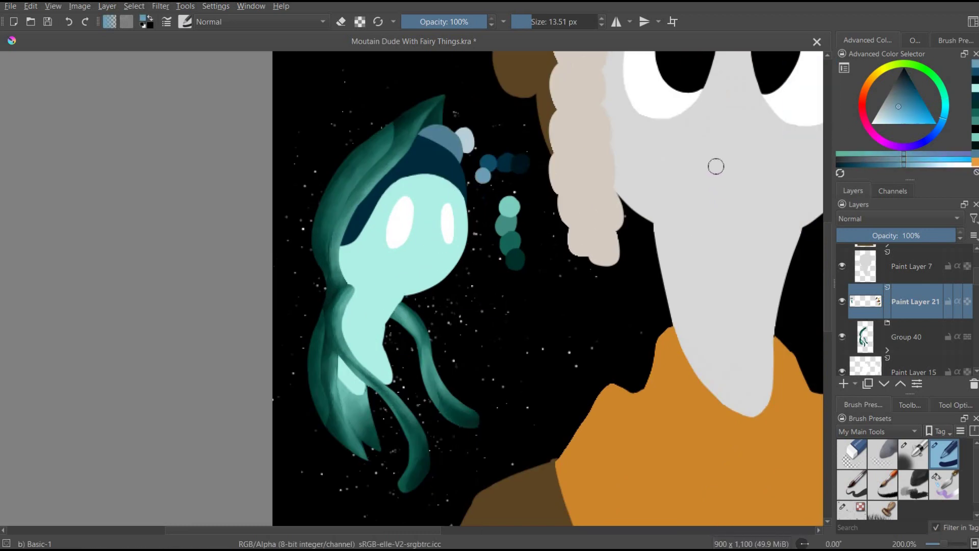
click(483, 176)
Paint the hat's brim with near-black navy using the Wet Knife brush on a clipped layer, deepening the area below the crown with black
click(945, 484)
click(902, 324)
click(907, 72)
drag(440, 148, 362, 228)
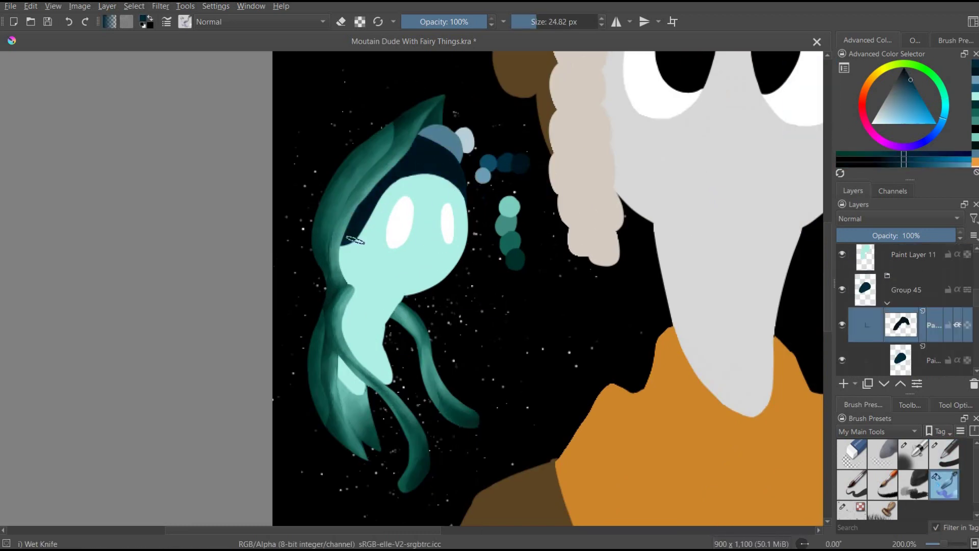
ctrl+click(437, 167)
drag(430, 156, 423, 144)
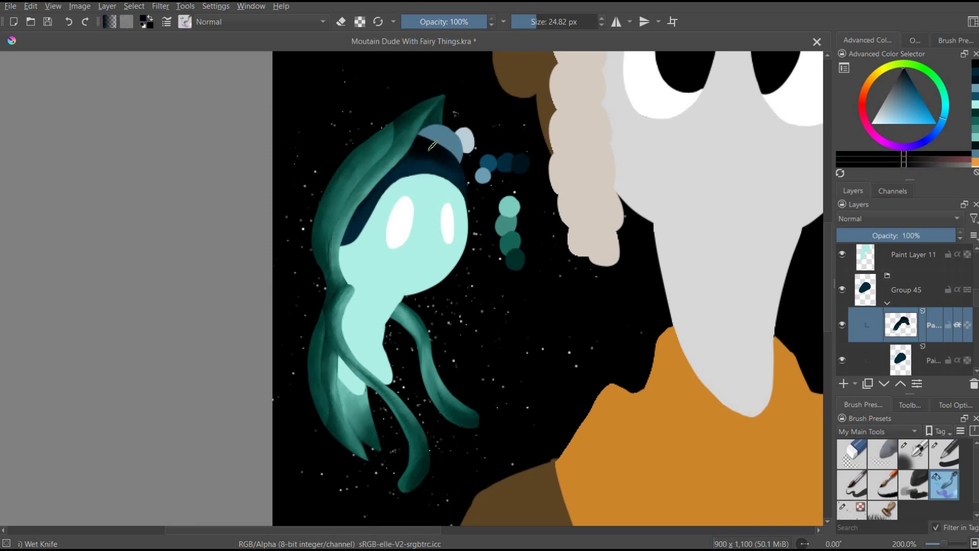
Blend navy and mid-blue into the brim, adding lighter blue highlights along the edge beside the face
ctrl+click(414, 173)
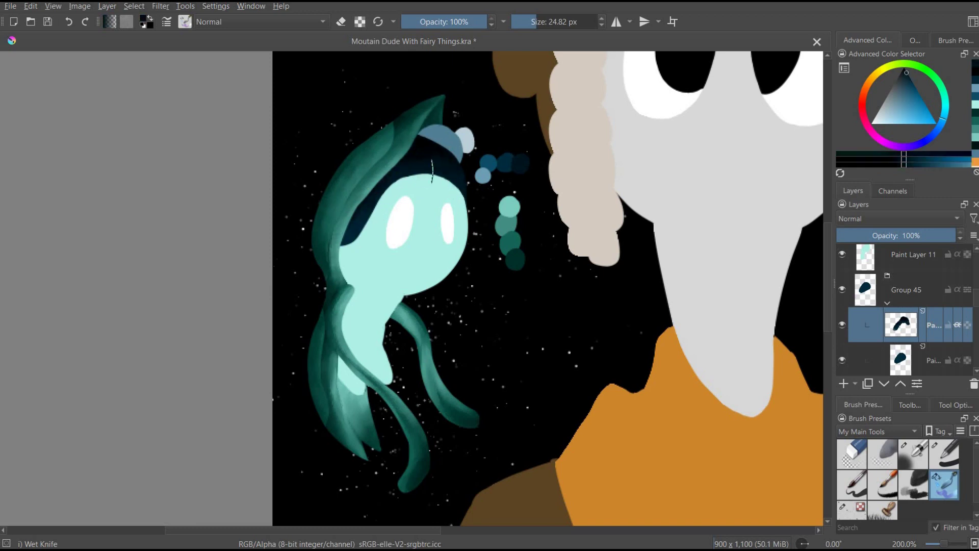
ctrl+click(447, 163)
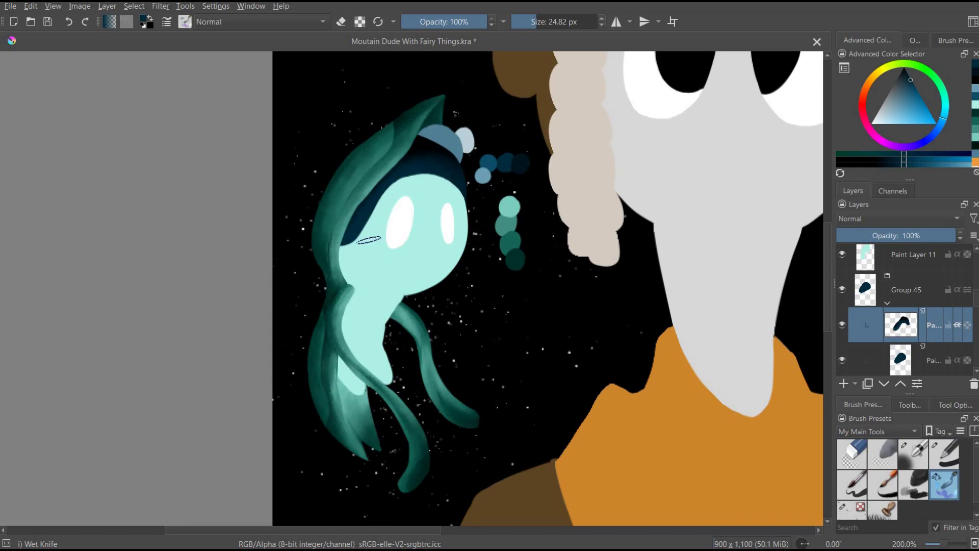
ctrl+click(408, 171)
drag(415, 177, 412, 177)
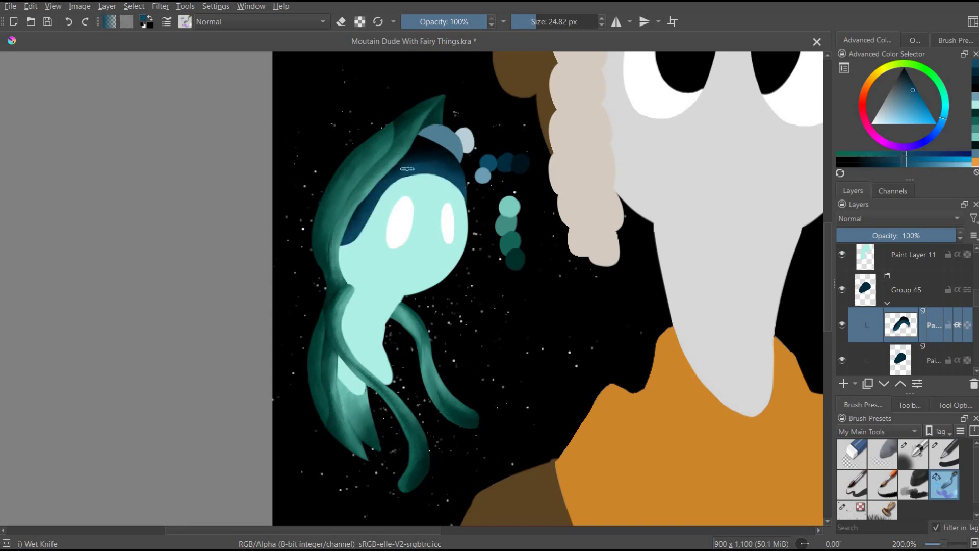
ctrl+click(382, 209)
drag(423, 185, 454, 191)
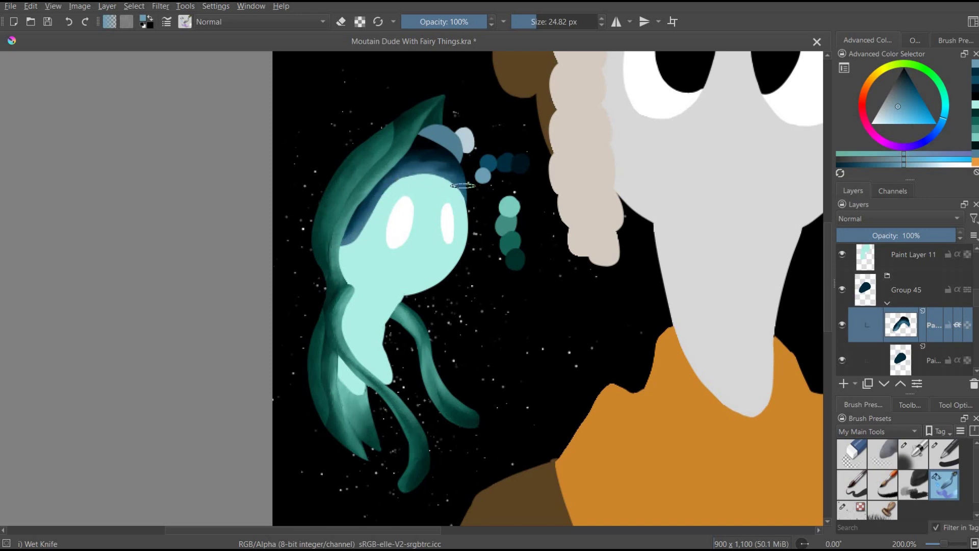
click(463, 185)
Add two rows of light-to-dark blue and grey-blue swatches on Paint Layer 21 using the Basic-1 brush
key(slash)
click(889, 111)
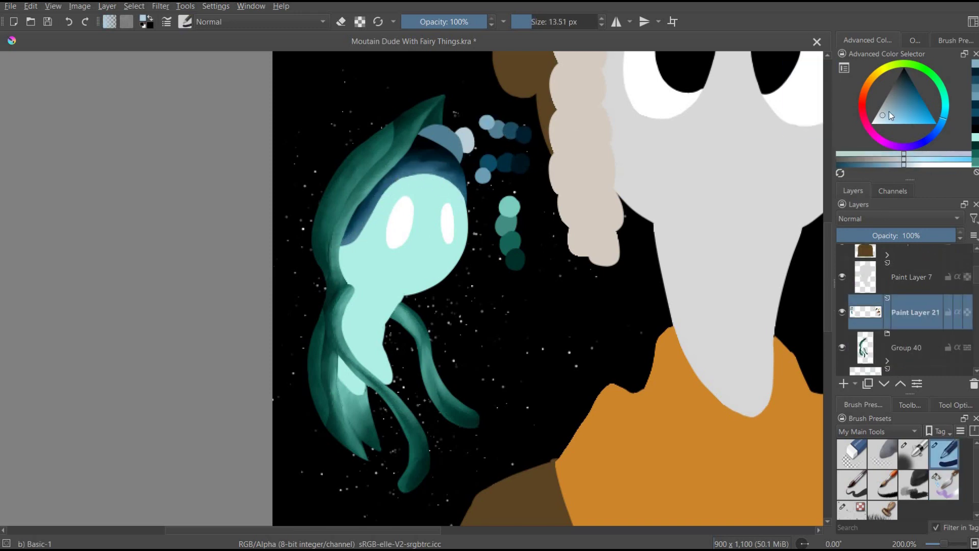
click(482, 98)
click(904, 81)
click(514, 105)
key(slash)
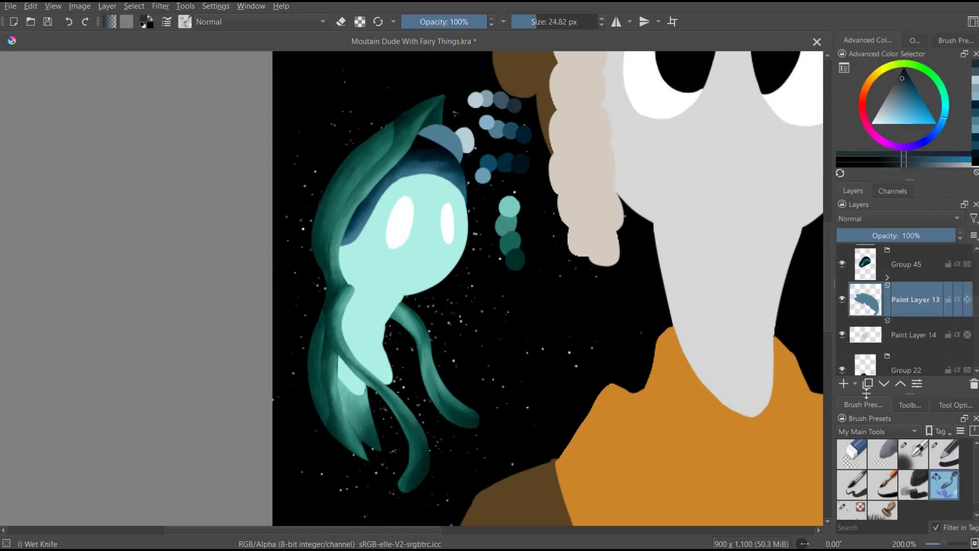
Group Paint Layer 13 with a clipped layer and shade the hat's crown with dark navy and blue
key(ctrl+g)
drag(431, 133, 440, 154)
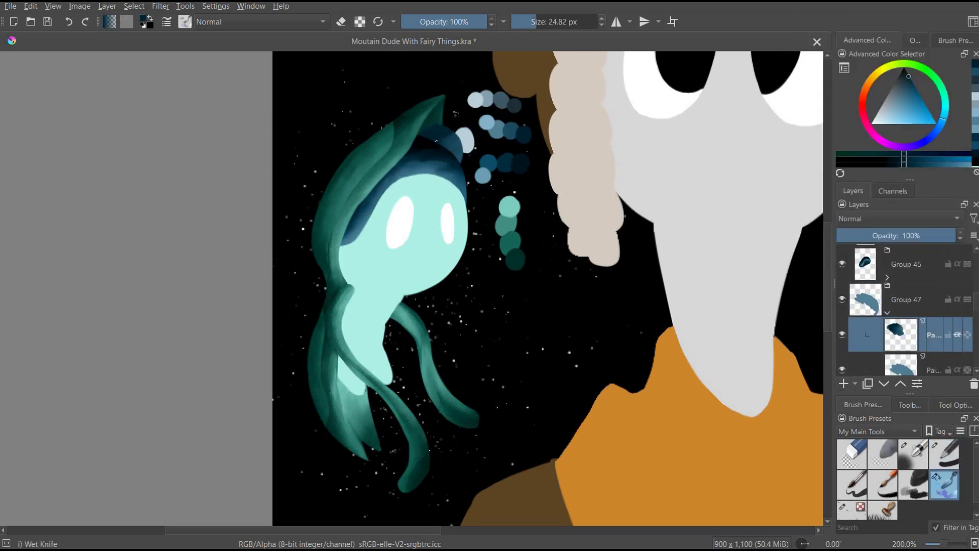
ctrl+click(450, 133)
ctrl+click(463, 138)
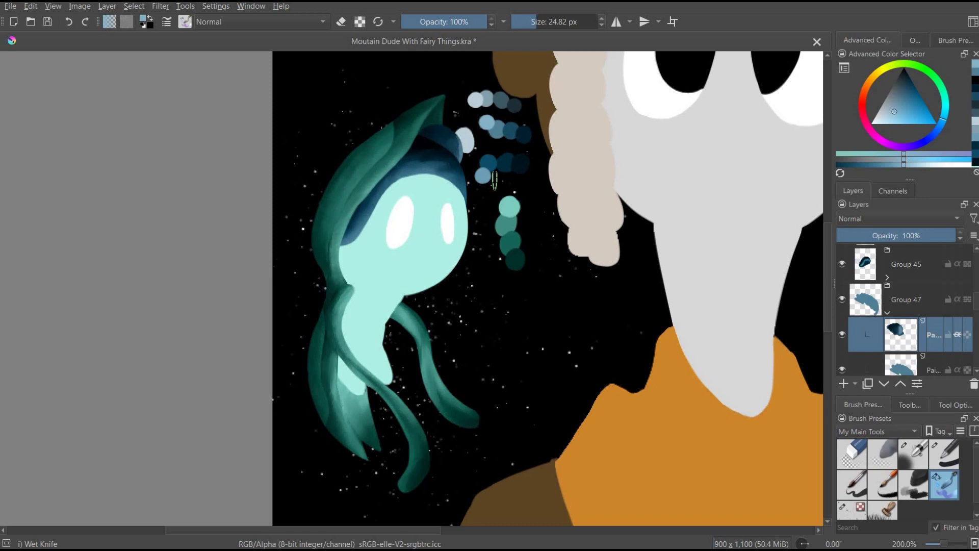
Brighten the hat brim's outer edge with light blue on the clipped layer in Group 45
click(888, 277)
ctrl+click(468, 201)
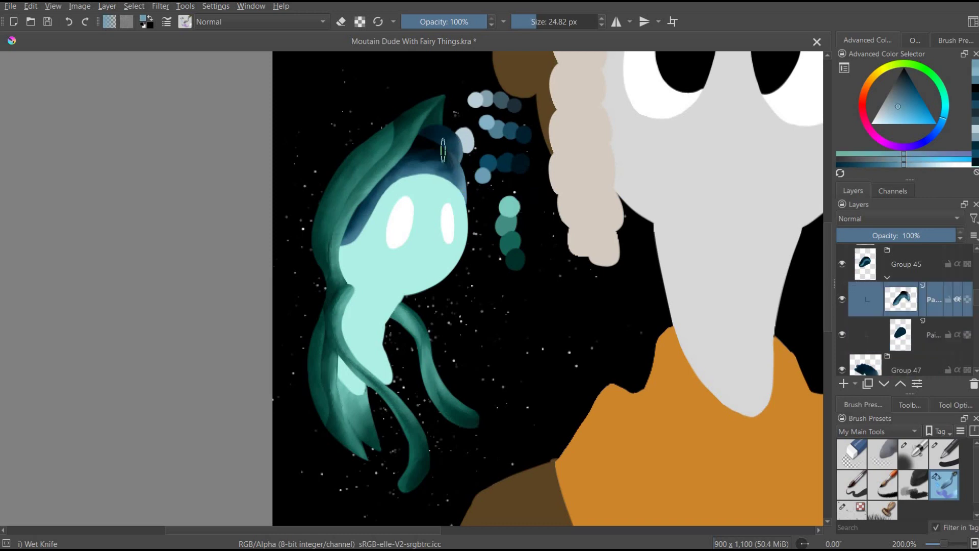
click(455, 165)
Shade the pompom from dark slate to pale grey-blue on a clipped layer, and blend navy into the brim
ctrl+click(459, 134)
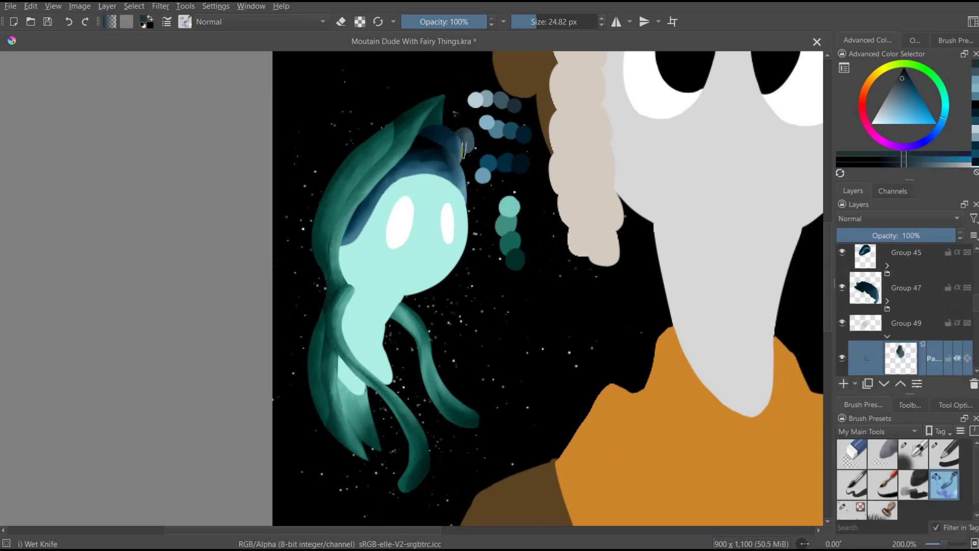
ctrl+click(472, 129)
ctrl+click(480, 152)
click(465, 138)
ctrl+click(475, 148)
ctrl+click(413, 154)
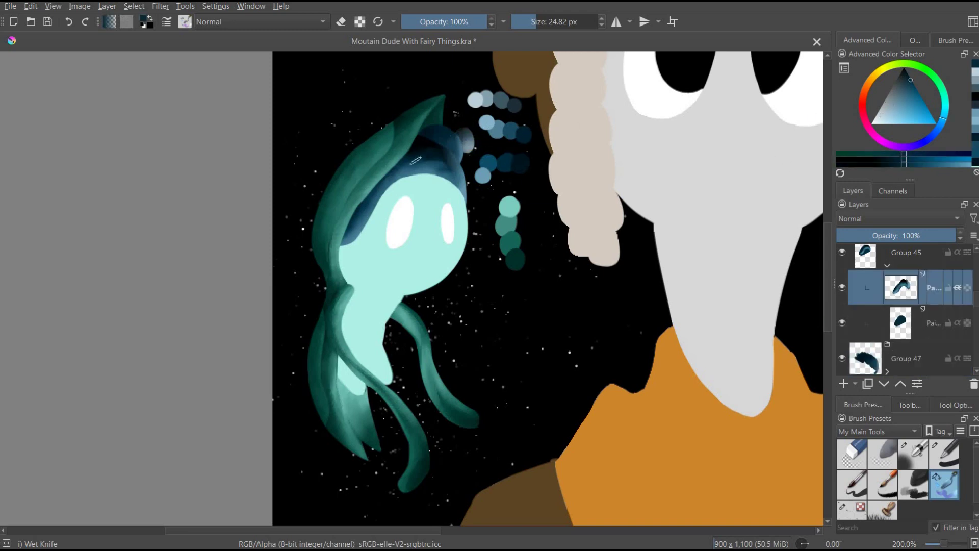
Place five skin swatches from off-white through mint to dark teal beside the fairy on Paint Layer 21
key(slash)
ctrl+click(510, 306)
drag(504, 310, 550, 291)
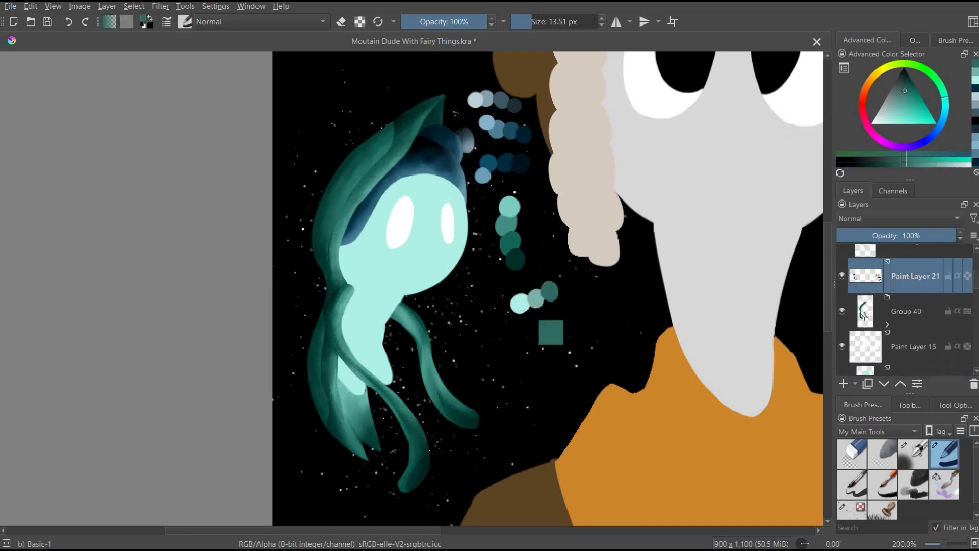
click(911, 85)
click(565, 287)
Cover the fairy's face and body with dark and medium teal on a layer clipped over the skin
key(slash)
ctrl+click(367, 255)
mouse_move(377, 204)
mouse_down()
mouse_move(403, 293)
mouse_move(418, 275)
mouse_move(357, 265)
mouse_up()
drag(347, 204, 438, 286)
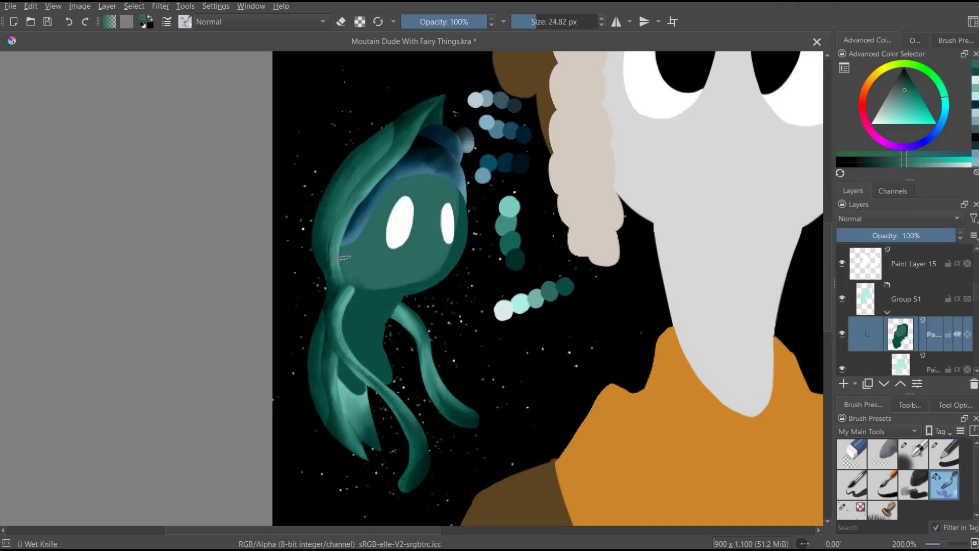
drag(408, 188, 453, 290)
Build up lighter teal across the face, leaving darker shading along its lower and outer edges
ctrl+click(509, 209)
drag(403, 184, 342, 266)
mouse_move(434, 179)
mouse_down()
mouse_move(334, 240)
mouse_move(439, 239)
mouse_up()
mouse_move(454, 193)
mouse_down()
mouse_move(429, 280)
mouse_move(357, 276)
mouse_move(409, 296)
mouse_up()
Blend grey-teal and pale mint across the face, brightening the area around the eyes
ctrl+click(540, 301)
drag(393, 184, 358, 266)
mouse_move(448, 178)
mouse_down()
mouse_move(355, 262)
mouse_move(363, 287)
mouse_move(414, 267)
mouse_move(459, 191)
mouse_move(390, 287)
mouse_up()
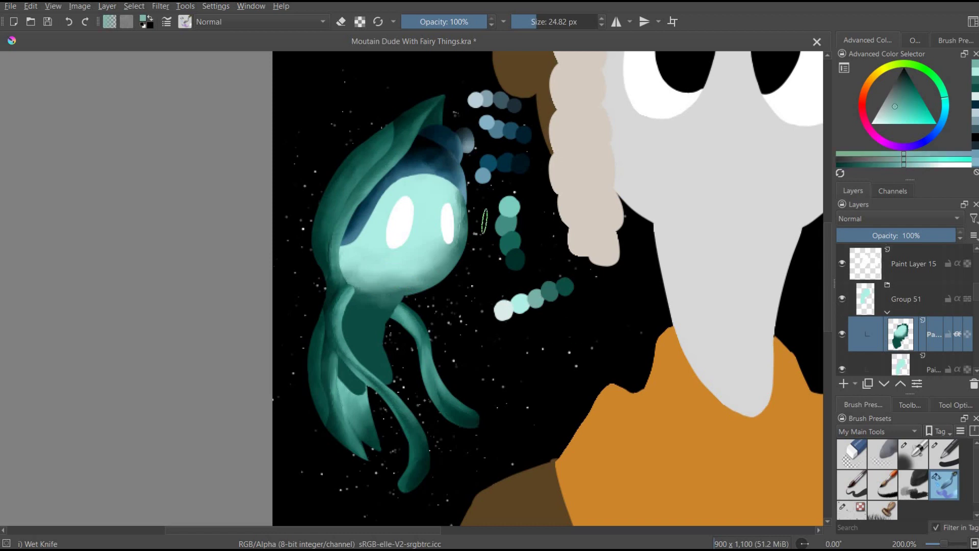
drag(387, 240, 424, 209)
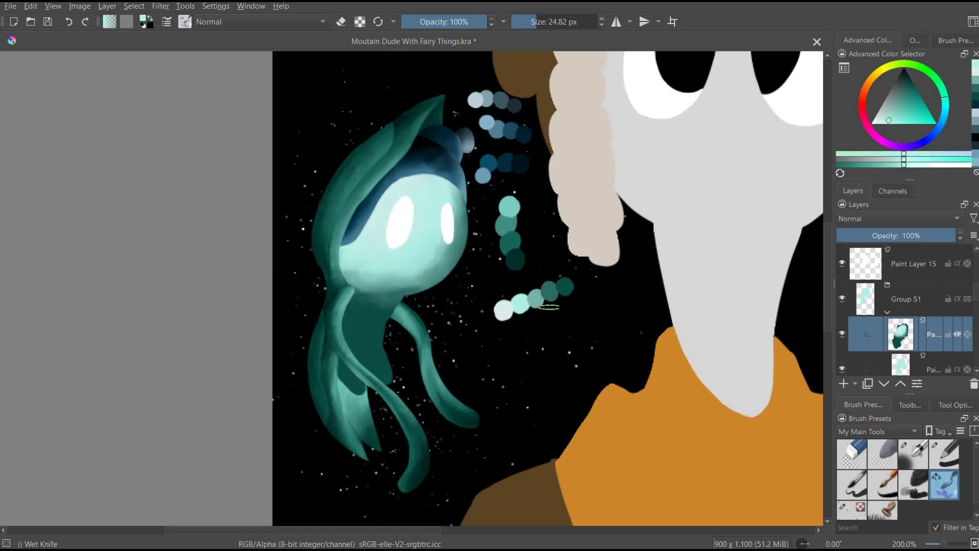
Hide Paint Layer 1, and paint the upper body overlapping the chin in dark teal with medium teal down the torso
scroll(978, 284, down, 5)
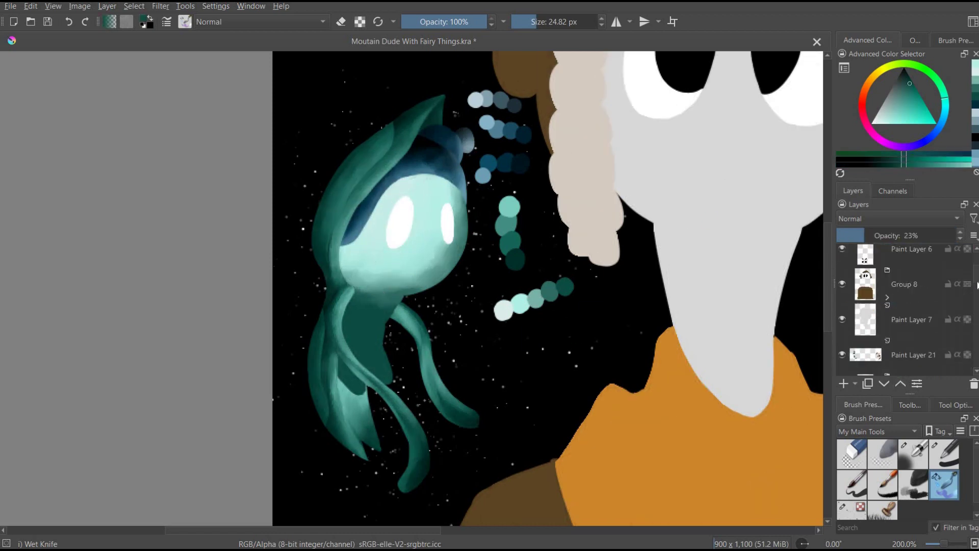
scroll(977, 284, up, 3)
click(842, 263)
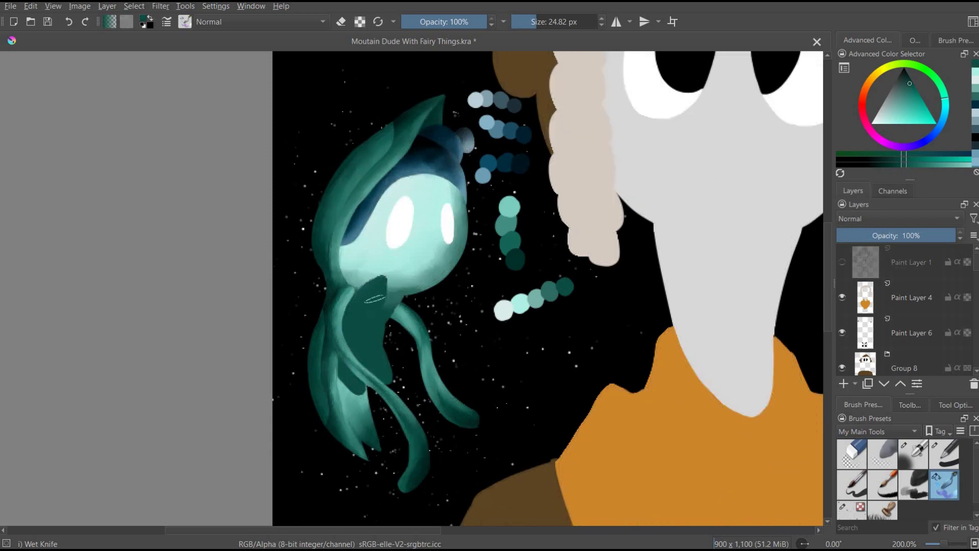
ctrl+click(370, 292)
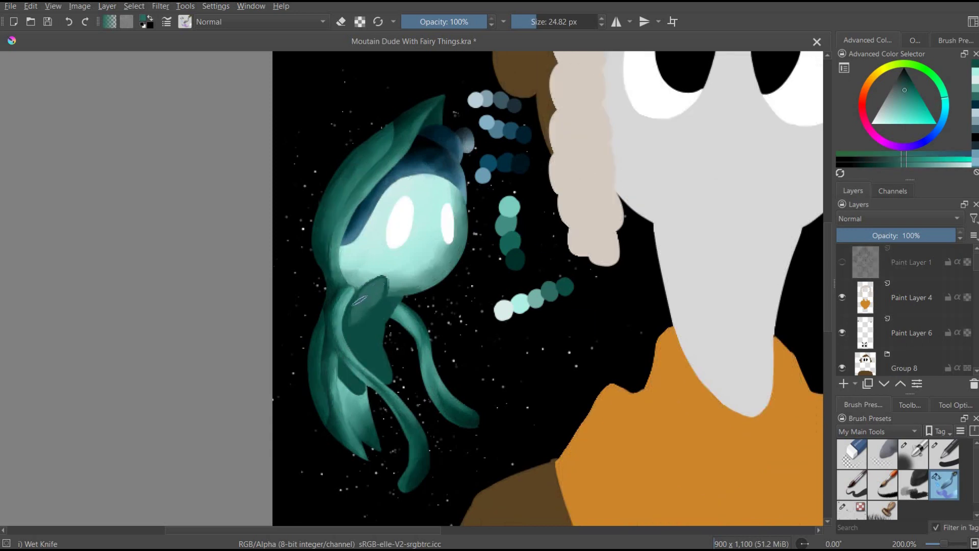
drag(360, 300, 354, 367)
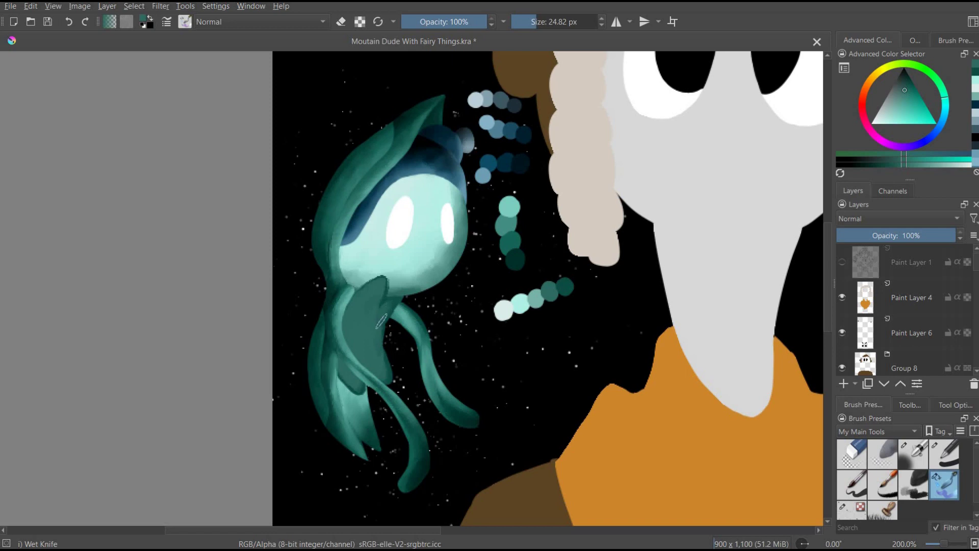
Blend lighter grey-teal through the middle of the torso, keeping dark teal along its edges
ctrl+click(372, 295)
ctrl+click(387, 313)
drag(377, 286, 363, 332)
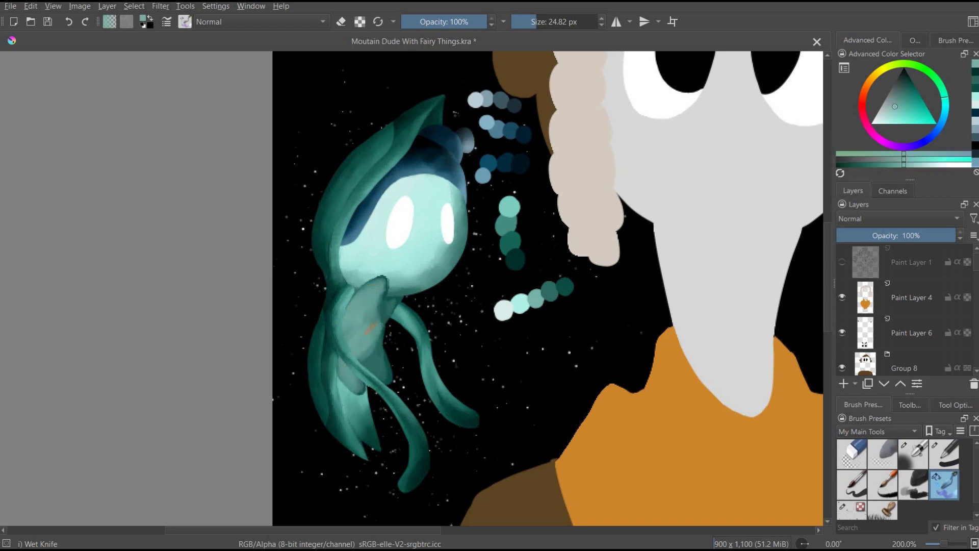
drag(355, 347, 380, 284)
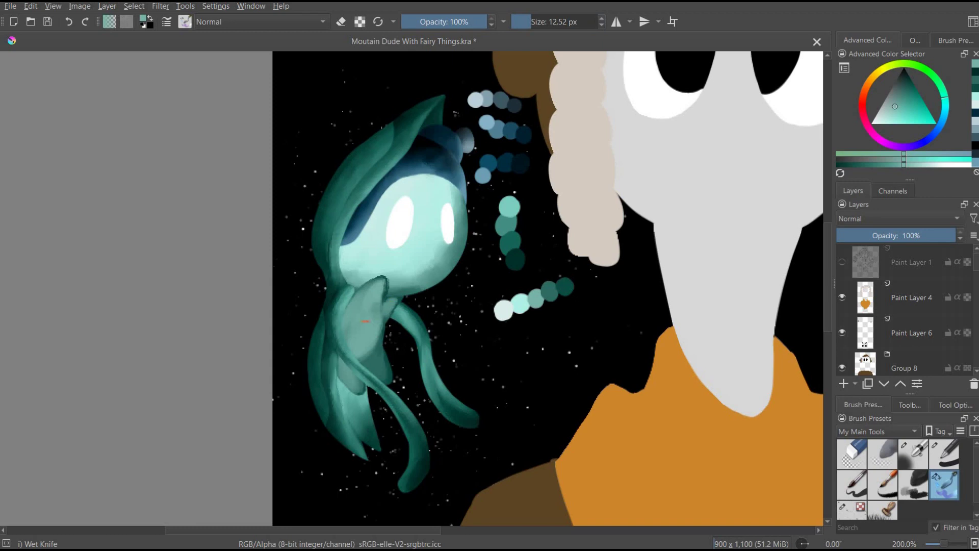
Brighten the torso and legs with grey-teal and pale mint strokes
ctrl+click(536, 298)
mouse_move(385, 363)
mouse_down()
mouse_move(375, 375)
mouse_move(344, 364)
mouse_up()
drag(360, 325, 378, 288)
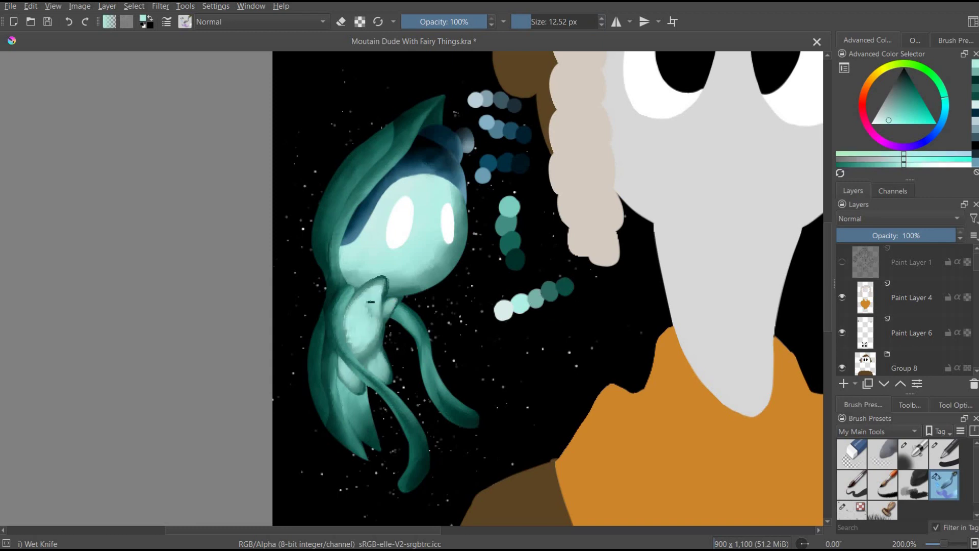
Deepen the upper body's edge below the chin with dark teal, and add off-white highlights to the torso
ctrl+click(382, 280)
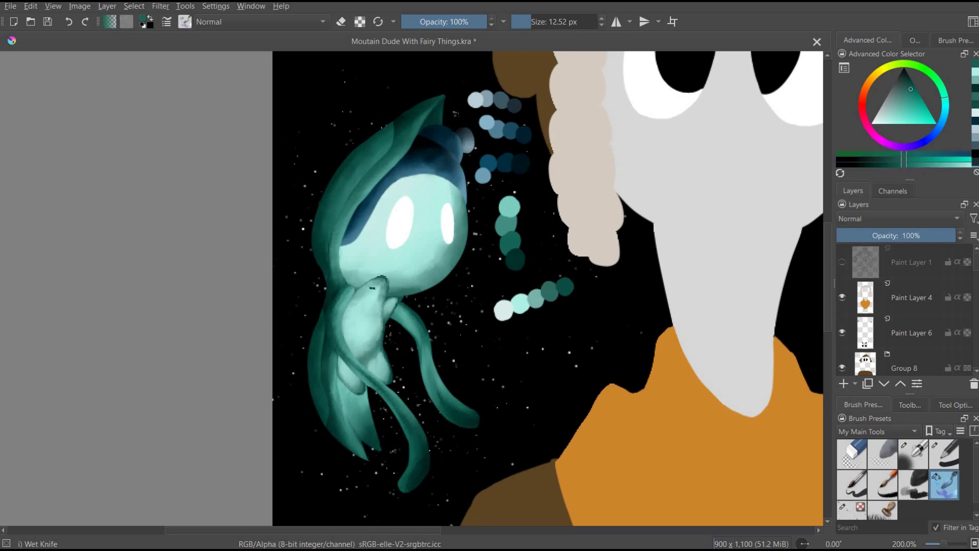
ctrl+click(372, 293)
drag(367, 339, 364, 309)
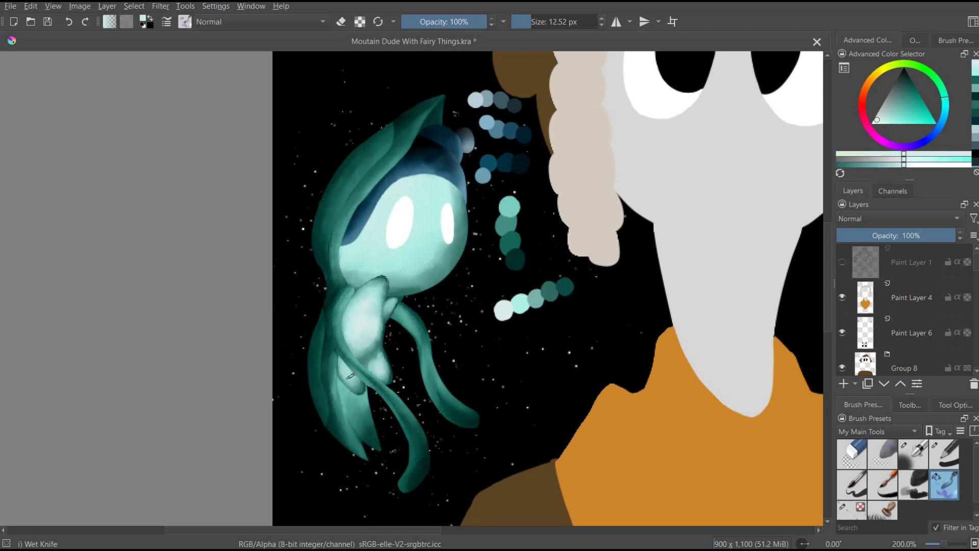
Airbrush soft shading onto the teal fairy's blue hair and the hood edge beside the face
click(913, 454)
scroll(898, 306, up, 5)
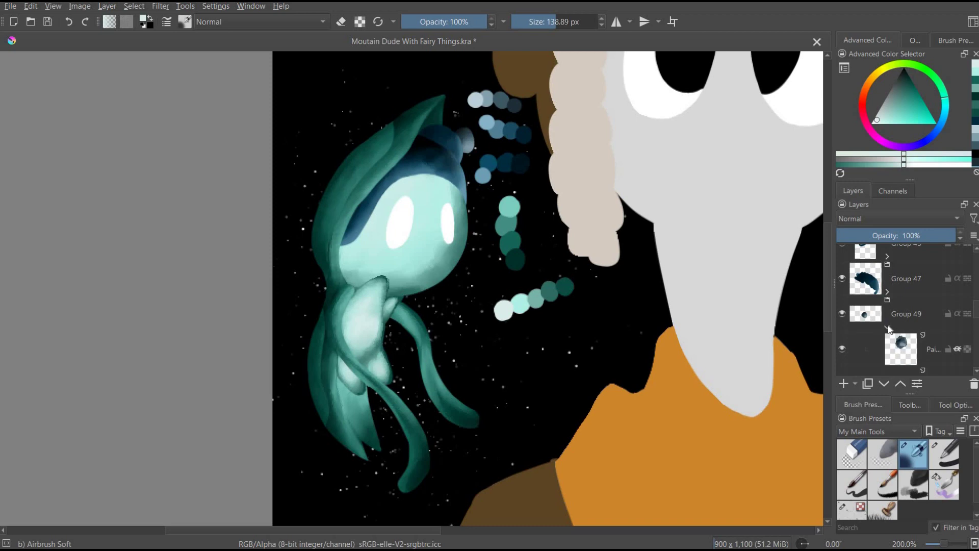
mouse_move(343, 249)
mouse_down()
mouse_move(418, 183)
mouse_move(357, 219)
mouse_up()
key(Page_Down)
key(Page_Down)
key(Page_Down)
mouse_move(337, 259)
mouse_down()
mouse_move(425, 133)
mouse_move(342, 268)
mouse_up()
key(e)
key(e)
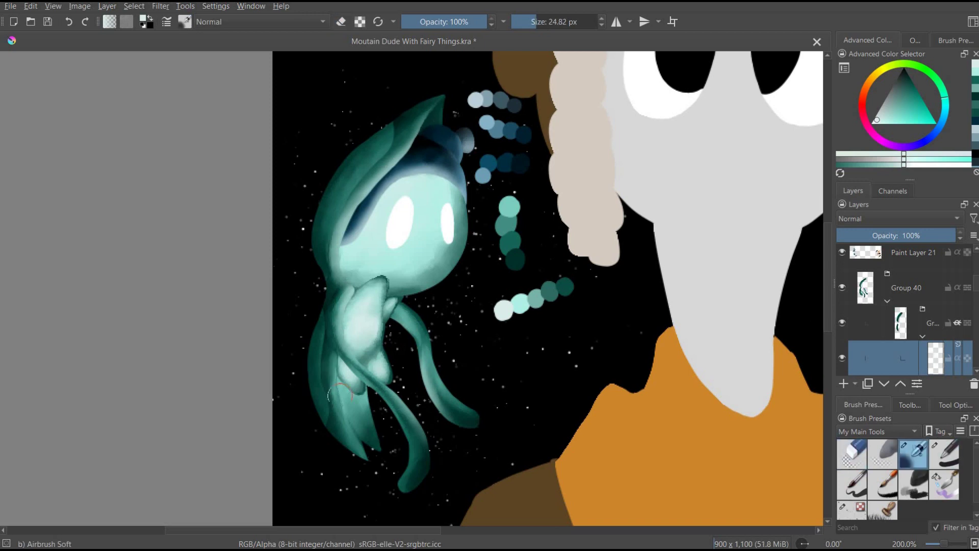
Add a paint layer below Group 49 and airbrush a large, soft pale glow around the teal fairy
key(Page_Down)
key(Page_Down)
click(844, 383)
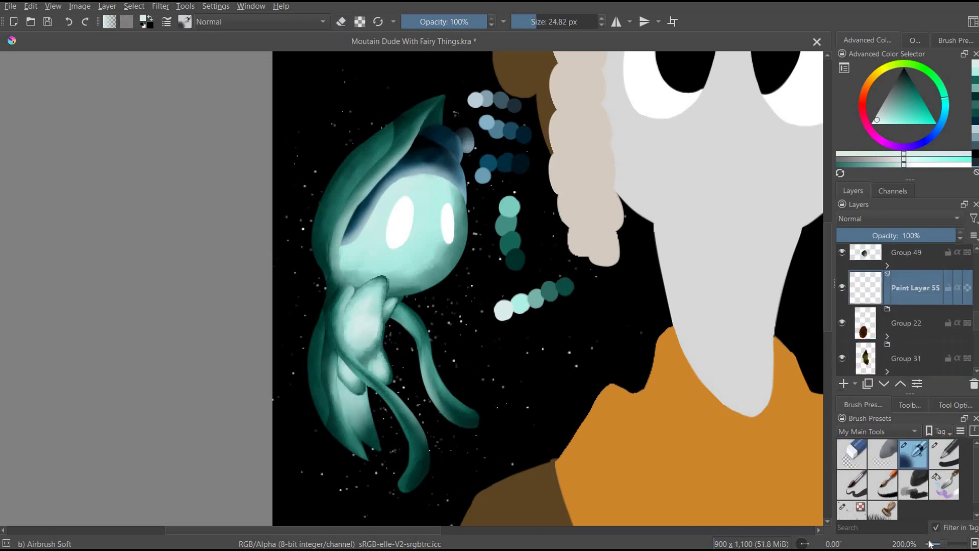
drag(389, 280, 449, 327)
key(minus)
key(minus)
scroll(809, 462, right, 3)
Dab a row of light-to-dark brown coat swatches beside the coat on Paint Layer 21 with Basic-1
click(842, 303)
click(913, 303)
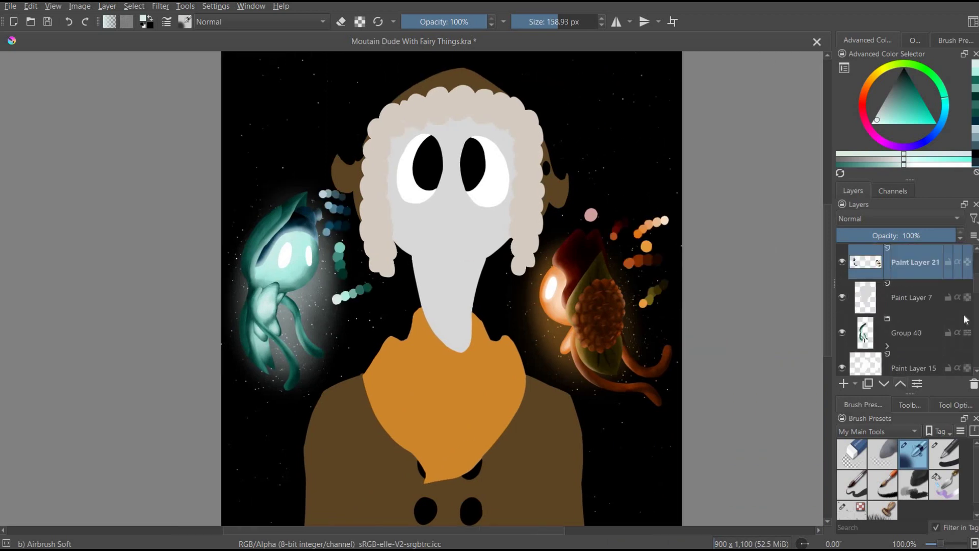
click(944, 454)
click(612, 441)
click(612, 462)
click(913, 340)
key(plus)
Paint dark brown folds down the coat with Wet Knife, cover the coat in darker brown, and hide Paint Layer 1
click(945, 484)
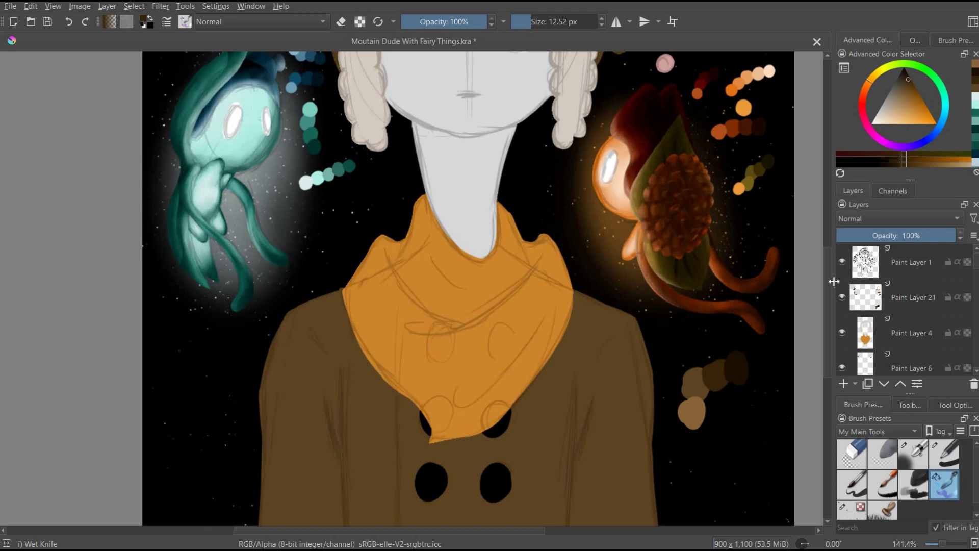
scroll(468, 289, down, 5)
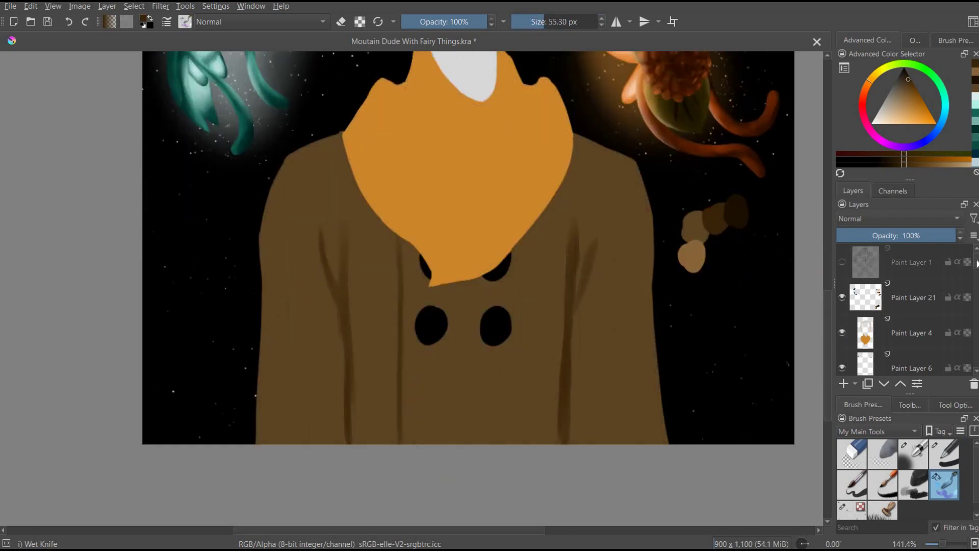
mouse_move(582, 258)
mouse_down()
mouse_move(582, 345)
mouse_move(608, 448)
mouse_move(608, 400)
mouse_move(628, 346)
mouse_move(640, 364)
mouse_move(606, 340)
mouse_move(619, 264)
mouse_move(589, 321)
mouse_move(591, 244)
mouse_move(613, 218)
mouse_up()
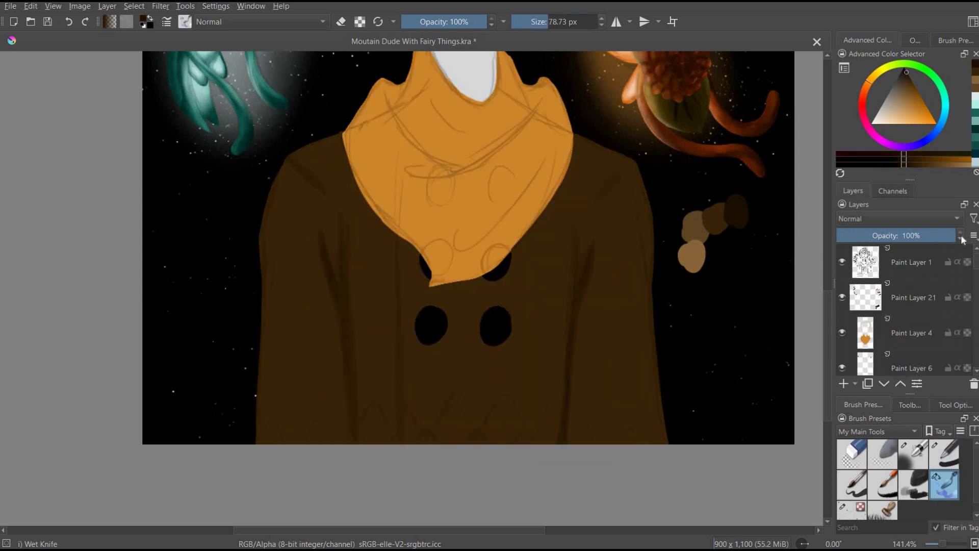
click(843, 262)
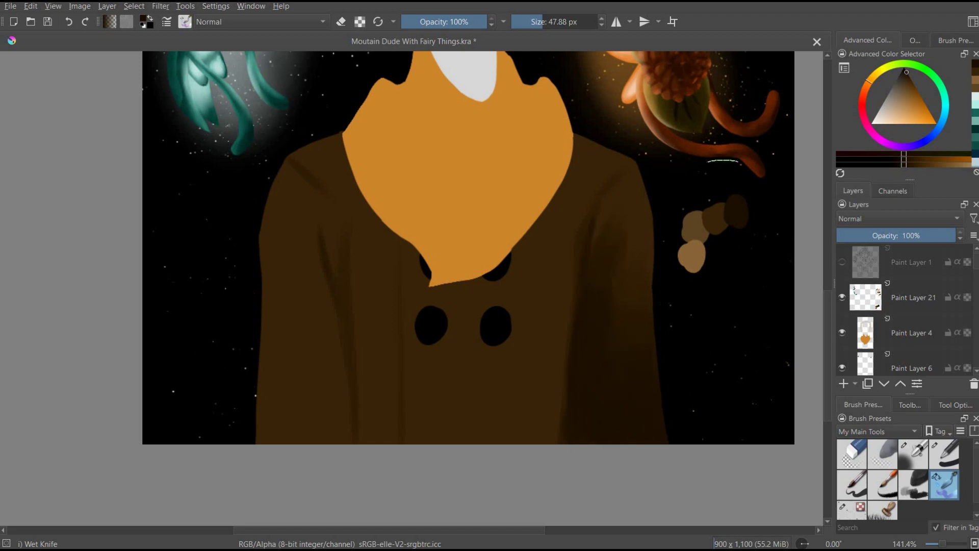
Deepen both coat sleeves with near-black brown, blending sampled mid browns into the folds
ctrl+click(610, 288)
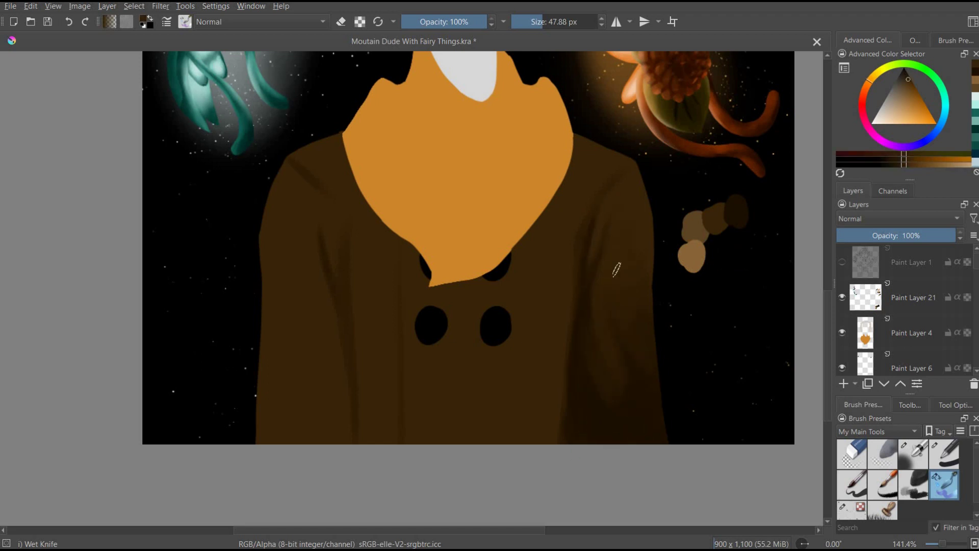
ctrl+click(582, 300)
ctrl+click(697, 223)
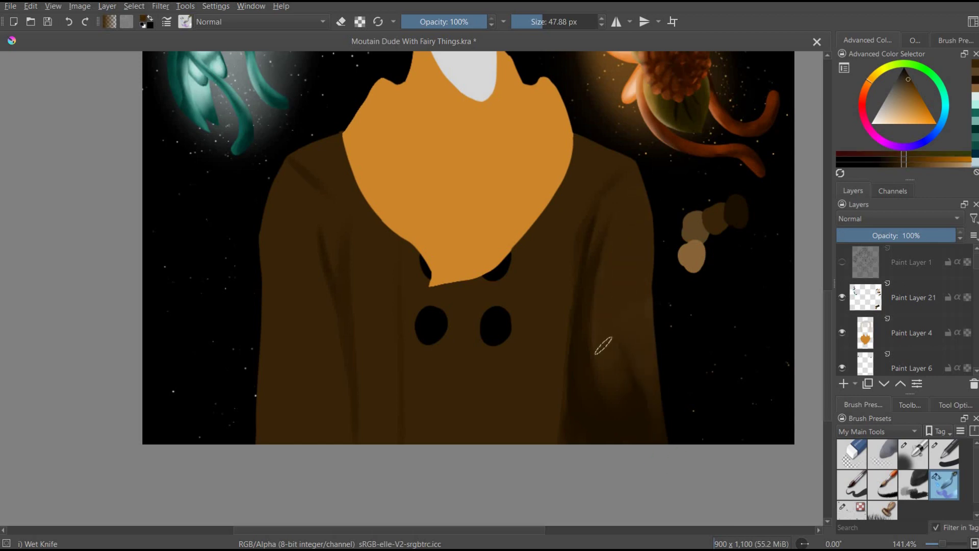
mouse_move(341, 327)
mouse_down()
mouse_move(339, 427)
mouse_move(326, 291)
mouse_move(345, 306)
mouse_move(292, 330)
mouse_up()
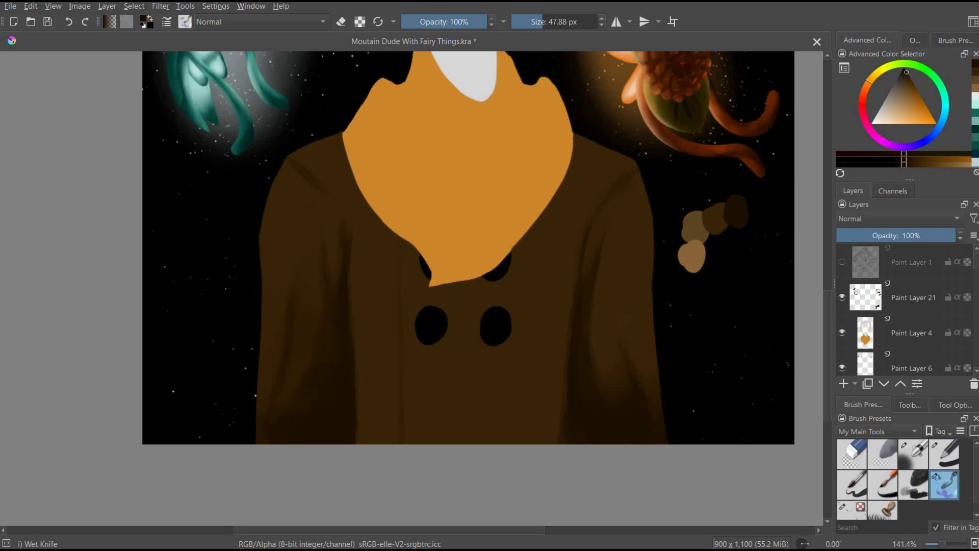
ctrl+click(605, 372)
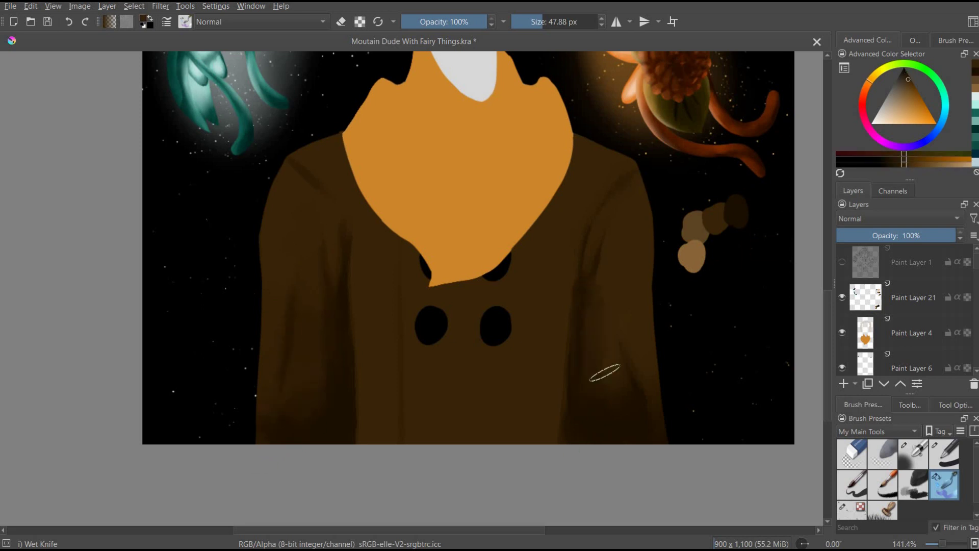
ctrl+click(651, 332)
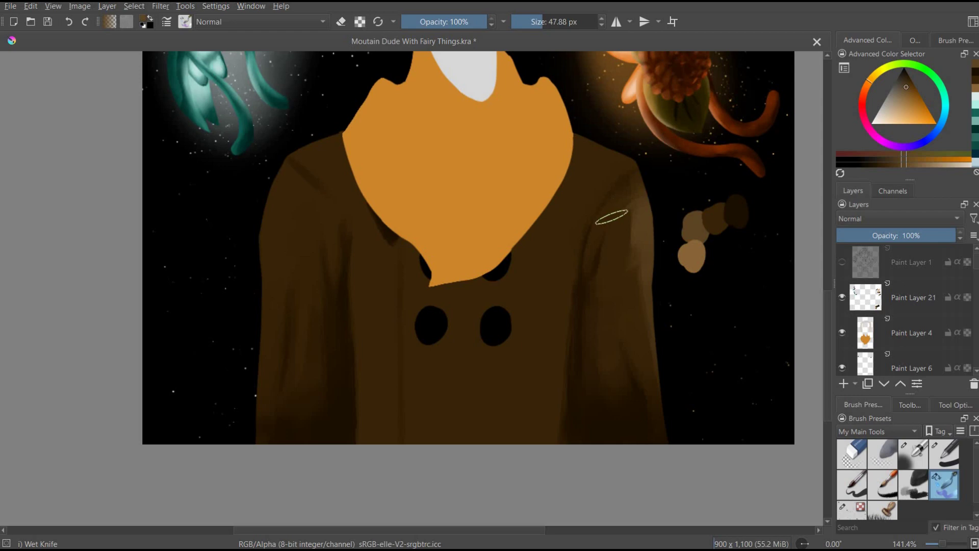
Blend lighter brown highlights down the upper and outer parts of both coat sleeves
ctrl+click(612, 251)
ctrl+click(694, 221)
ctrl+click(638, 281)
ctrl+click(259, 369)
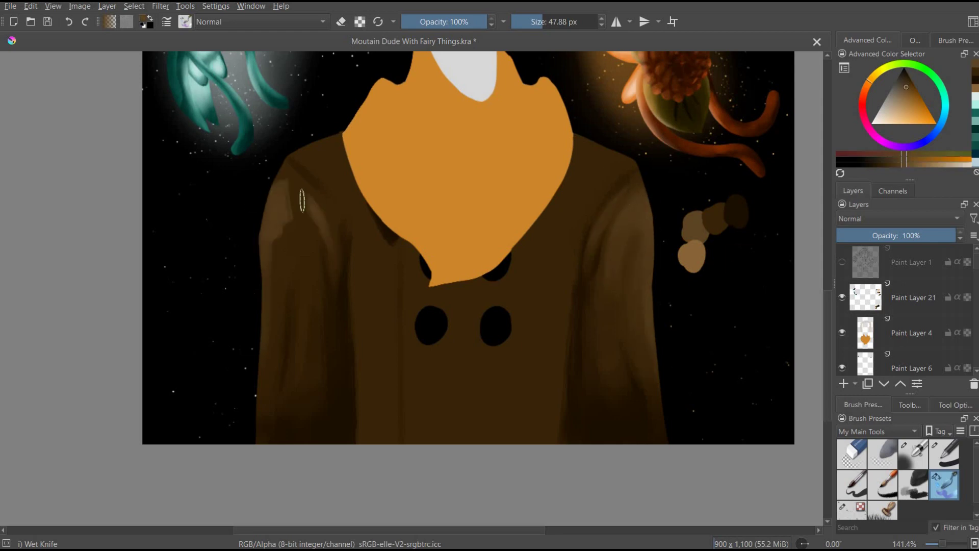
ctrl+click(293, 241)
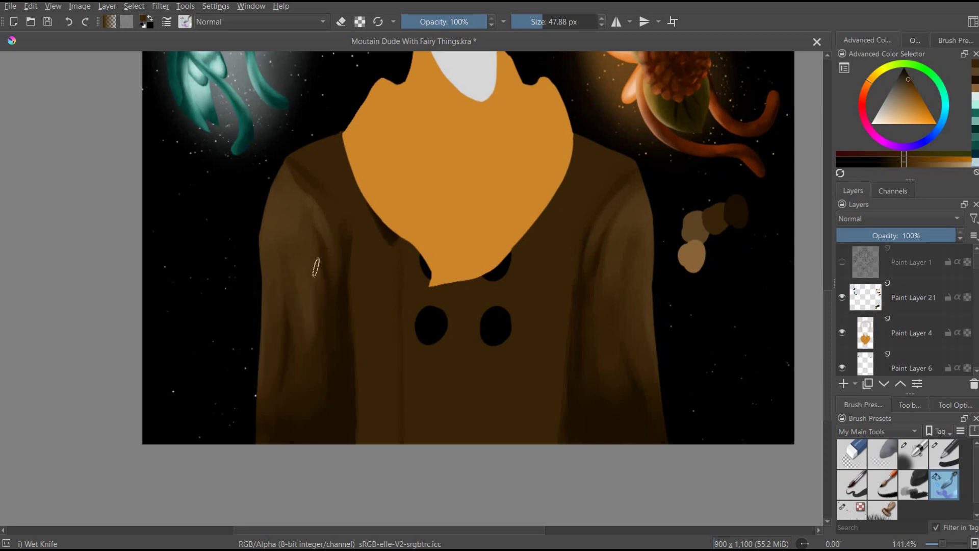
ctrl+click(728, 255)
Blend browns over the shoulders and chest beside the scarf, and remove the coat's shading layer
drag(635, 125, 558, 258)
ctrl+click(588, 244)
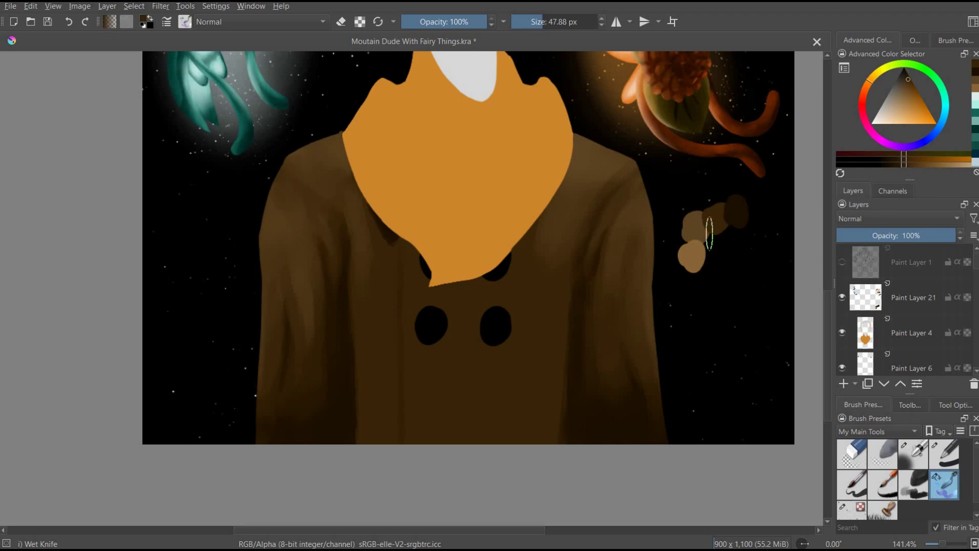
ctrl+click(334, 191)
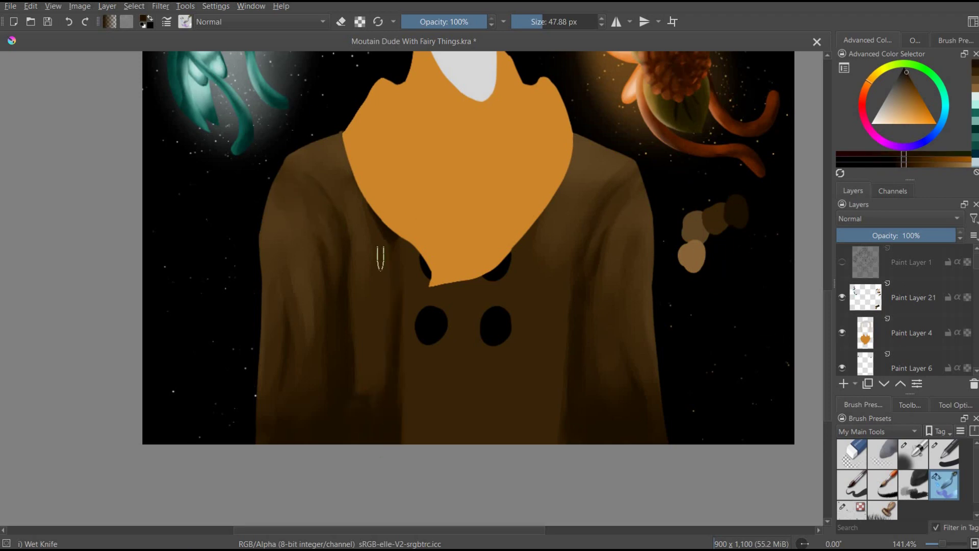
key(shift+Delete)
Dab mint and orange on Paint Layer 21, as large circles over the coat's shoulders and small swatches beside the coat
key(slash)
scroll(469, 289, up, 3)
click(284, 383)
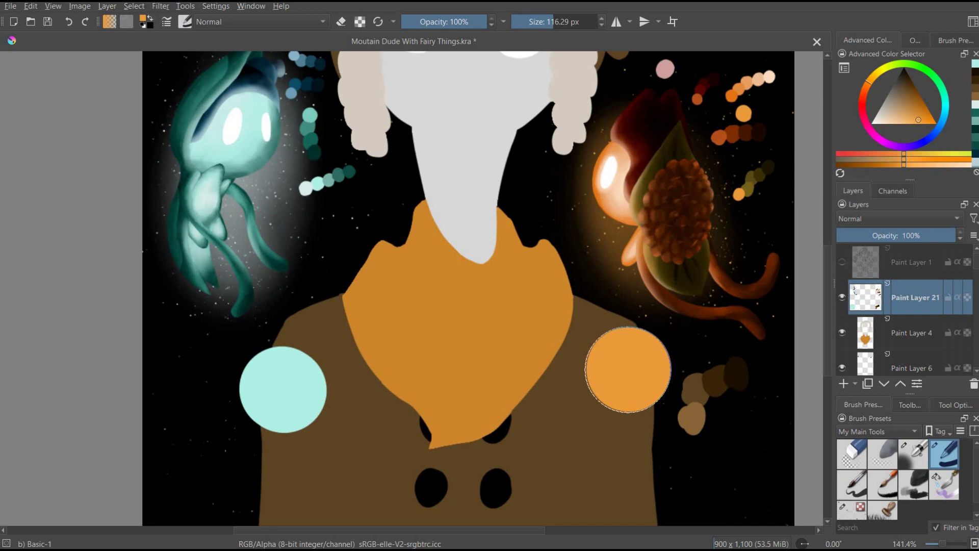
click(627, 372)
scroll(469, 288, down, 2)
click(700, 356)
click(740, 340)
Extend the small swatches into orange-to-brown and mint-to-brown columns, and erase the large circles from the coat
mouse_move(899, 235)
mouse_down()
mouse_move(866, 236)
mouse_move(945, 236)
mouse_up()
click(700, 375)
click(703, 410)
click(852, 454)
mouse_move(620, 240)
mouse_down()
mouse_move(600, 278)
mouse_move(341, 349)
mouse_up()
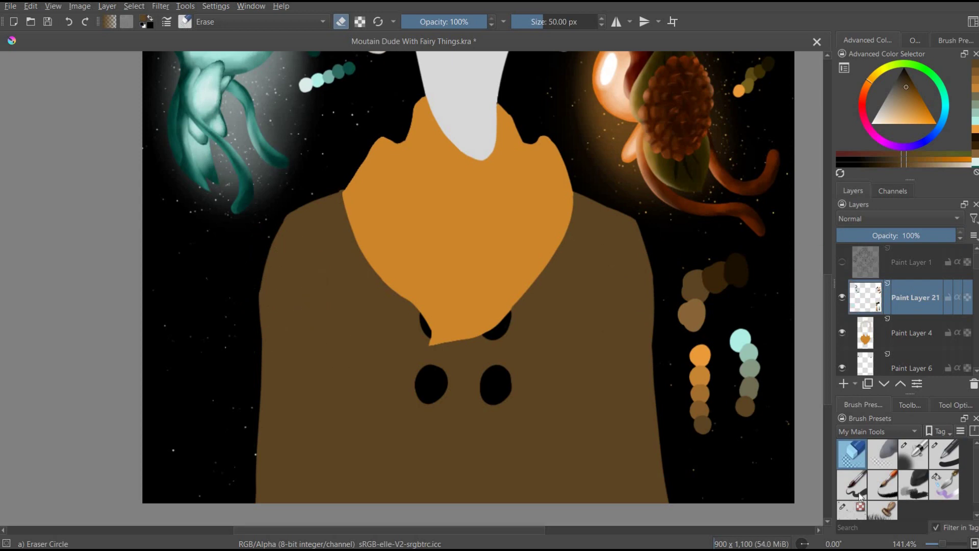
click(944, 485)
mouse_move(334, 290)
mouse_down()
mouse_move(352, 510)
mouse_move(337, 378)
mouse_up()
mouse_move(255, 484)
mouse_down()
mouse_move(335, 502)
mouse_move(319, 331)
mouse_move(310, 474)
mouse_move(314, 398)
mouse_move(269, 372)
mouse_move(312, 362)
mouse_up()
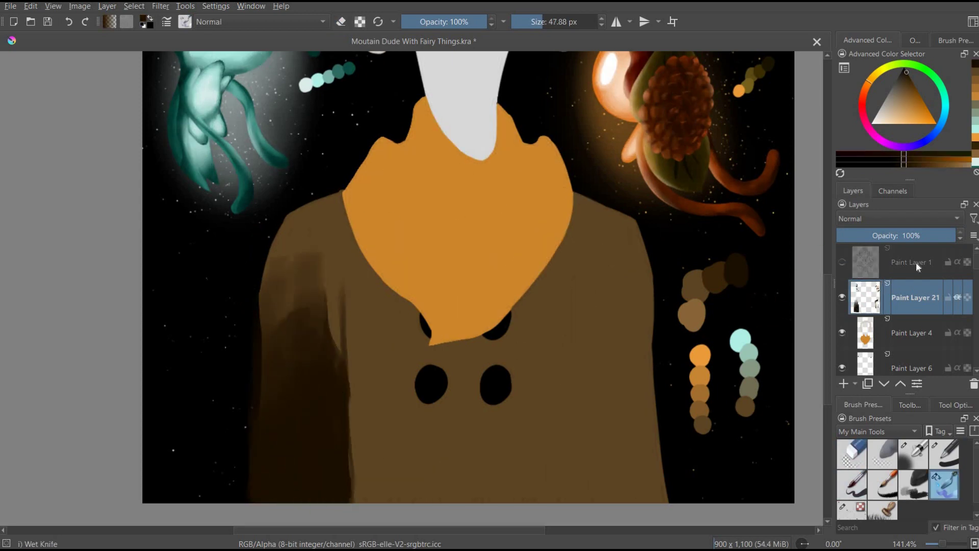
drag(326, 306, 319, 378)
Paint dark brown fold lines along both sleeves and the coat front on the clipped layer in Group 8
click(908, 276)
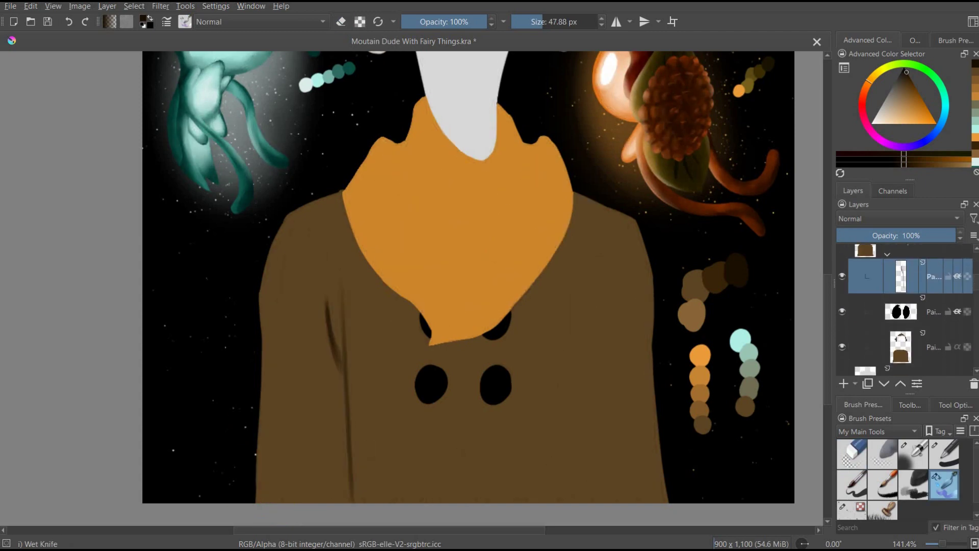
drag(566, 490, 573, 286)
drag(592, 357, 581, 301)
Cover the coat sleeve below the teal fairy with dark brown, deepest along its inner edge and lower part
drag(347, 502, 337, 372)
mouse_move(335, 413)
mouse_down()
mouse_move(291, 487)
mouse_move(317, 398)
mouse_move(296, 326)
mouse_move(260, 413)
mouse_move(285, 428)
mouse_move(313, 272)
mouse_move(263, 462)
mouse_move(320, 368)
mouse_move(276, 392)
mouse_move(307, 337)
mouse_up()
drag(334, 490, 323, 282)
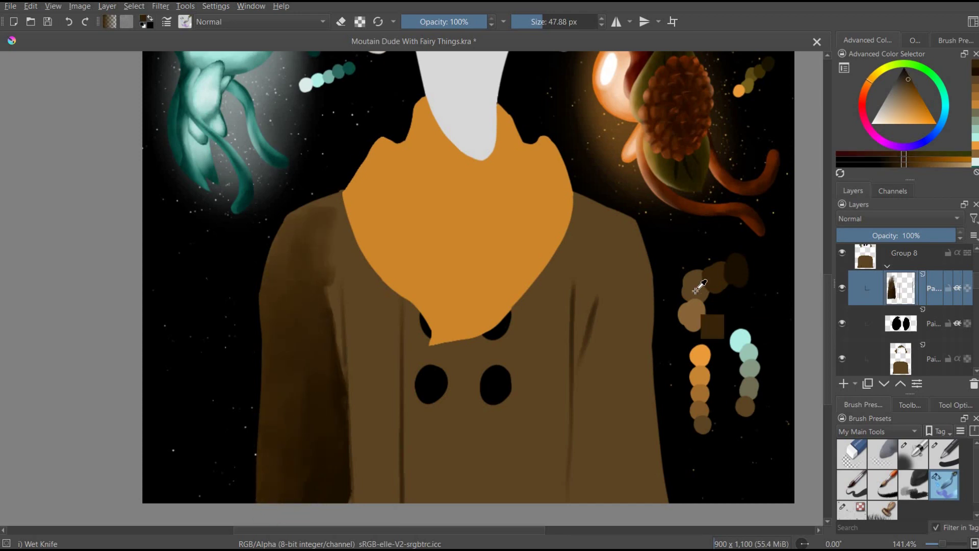
drag(336, 236, 351, 438)
Blend lighter swatch brown through that sleeve's shoulder and outer side, shaping a diagonal fold down the arm
ctrl+click(694, 285)
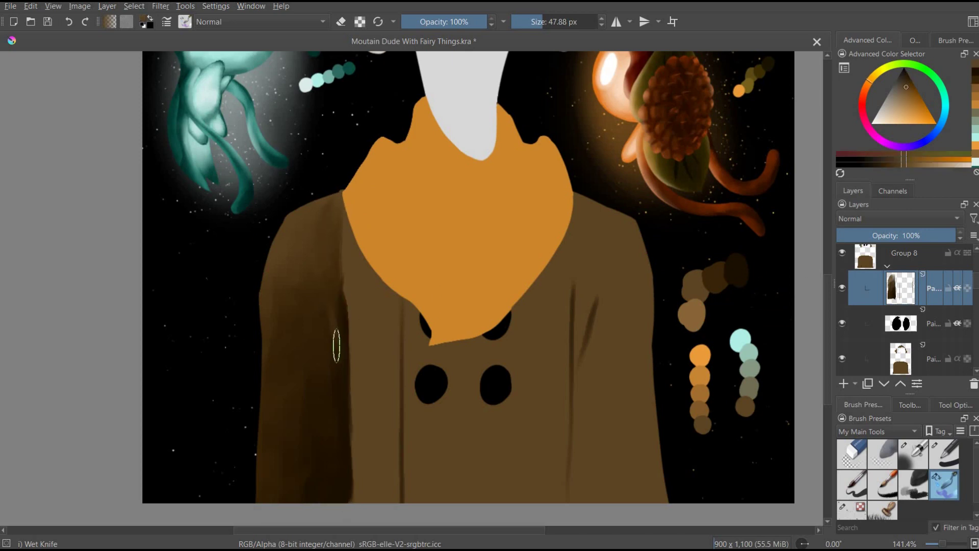
drag(283, 302, 309, 454)
drag(262, 321, 265, 414)
ctrl+click(269, 307)
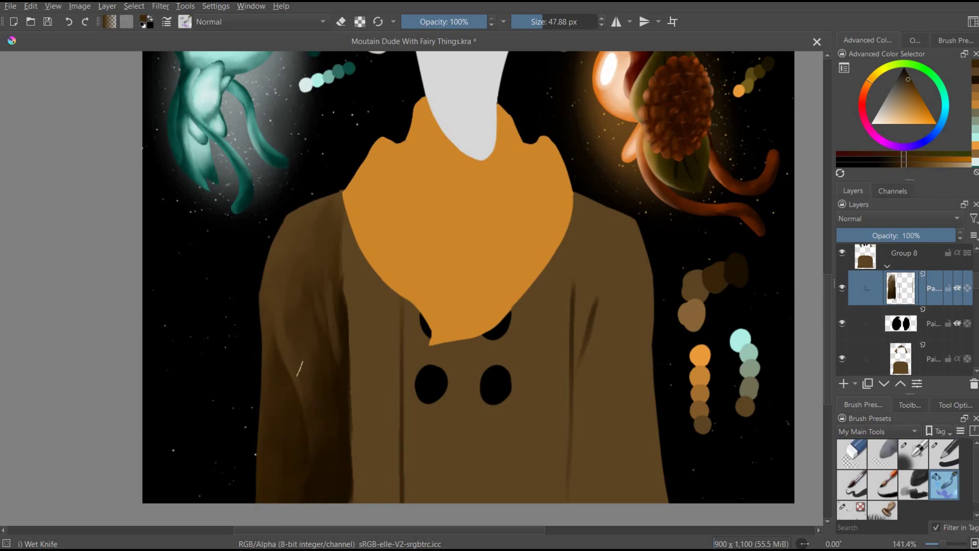
ctrl+click(280, 387)
scroll(284, 443, up, 2)
ctrl+click(295, 292)
scroll(830, 315, down, 2)
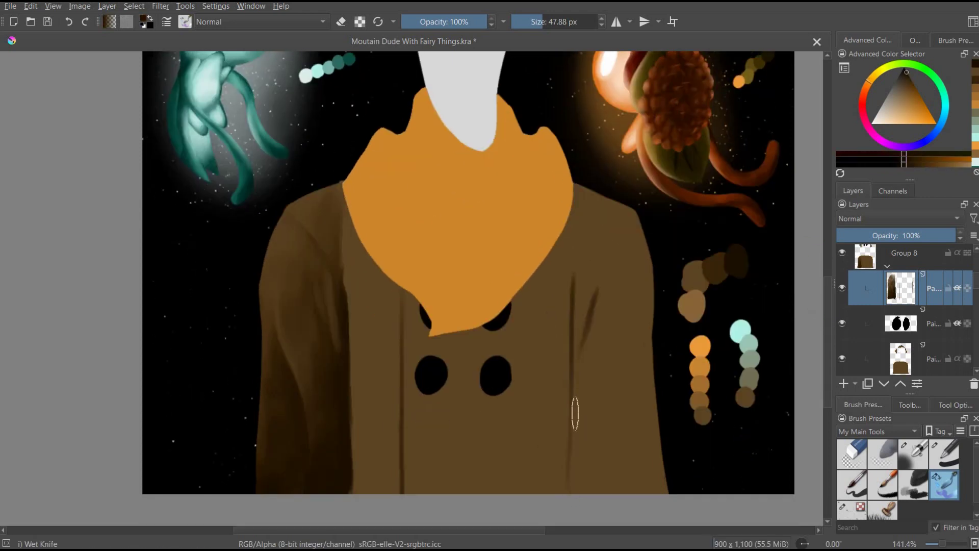
Block in the coat sleeve below the orange fairy with dark brown, blending mid brown up to the shoulder
mouse_move(577, 408)
mouse_down()
mouse_move(583, 460)
mouse_move(656, 477)
mouse_up()
mouse_move(587, 300)
mouse_down()
mouse_move(586, 423)
mouse_move(651, 419)
mouse_up()
mouse_move(638, 367)
mouse_down()
mouse_move(634, 275)
mouse_move(644, 431)
mouse_up()
drag(612, 225, 638, 406)
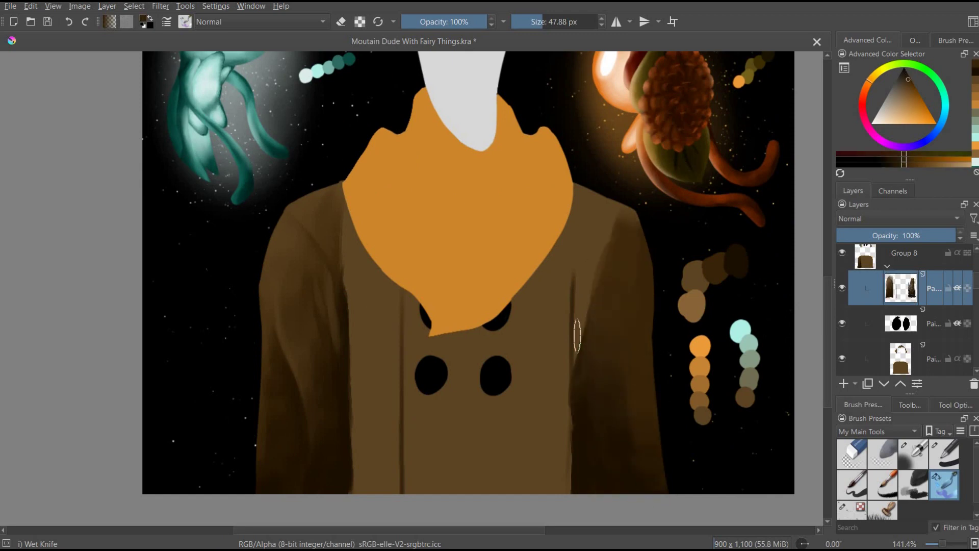
drag(602, 225, 585, 273)
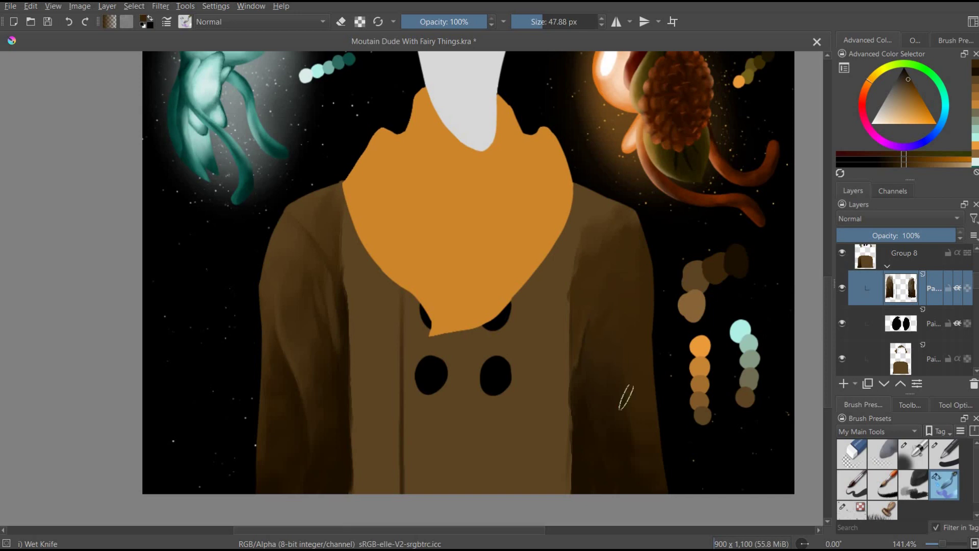
Shape folds on the sleeve below the orange fairy with dark and light browns, blending from shoulder to chest
drag(654, 479, 622, 489)
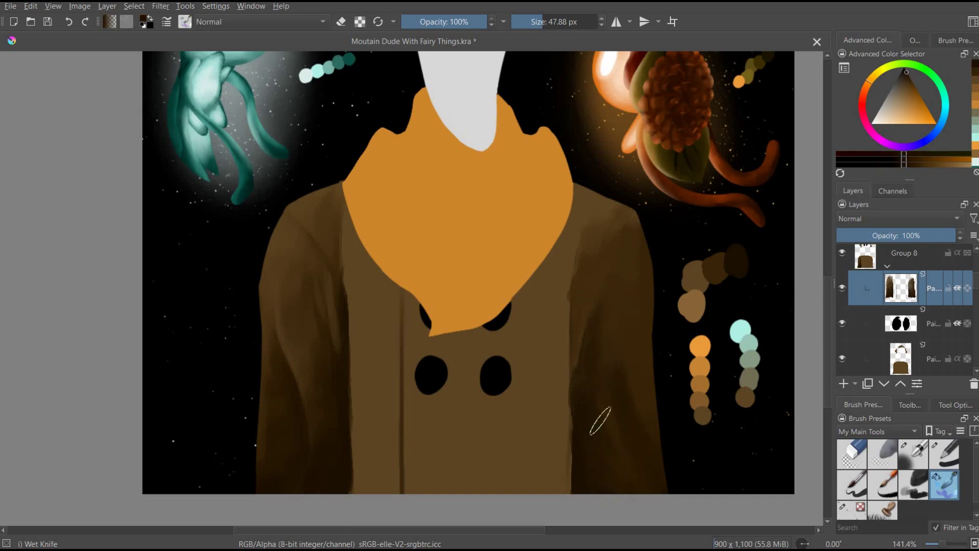
mouse_move(573, 332)
mouse_down()
mouse_move(578, 294)
mouse_move(588, 305)
mouse_up()
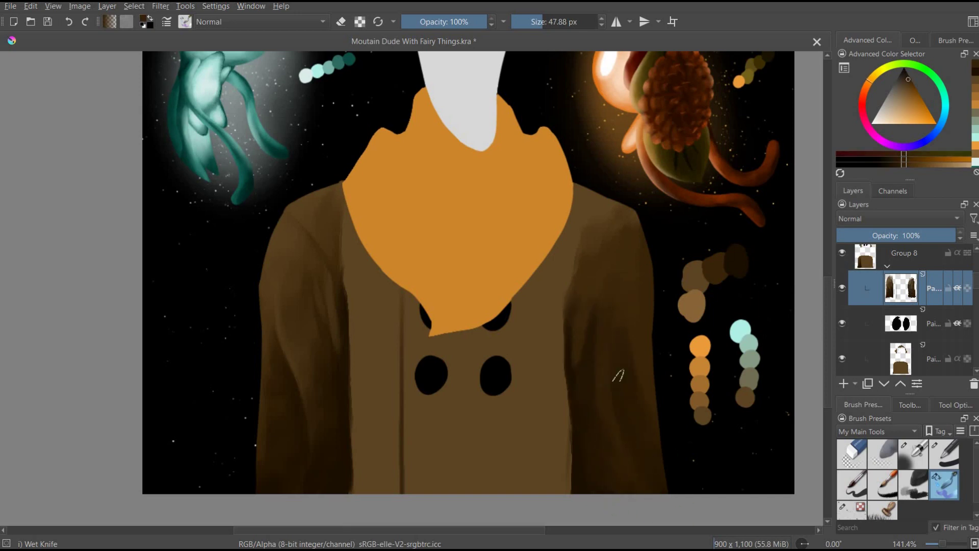
mouse_move(645, 410)
mouse_down()
mouse_move(595, 291)
mouse_move(649, 344)
mouse_move(625, 332)
mouse_move(627, 465)
mouse_up()
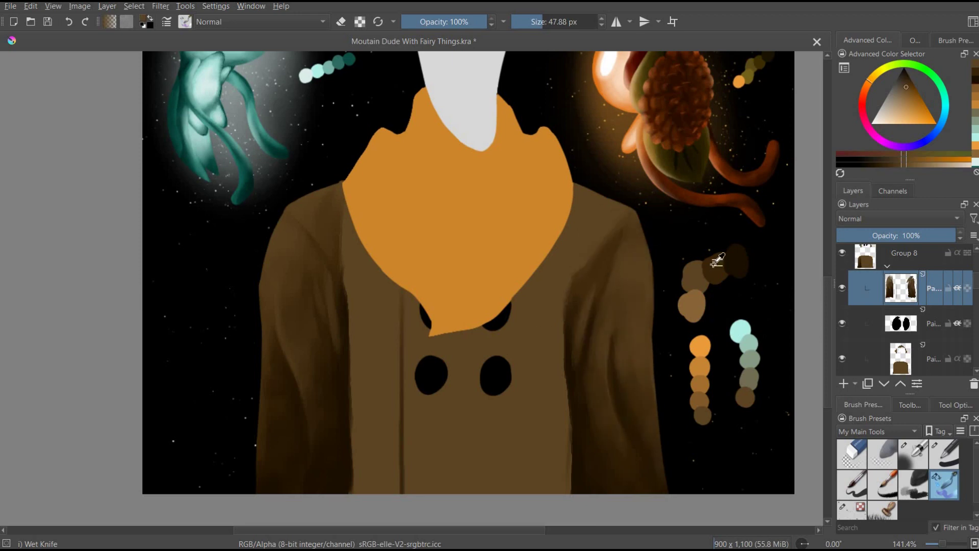
drag(620, 214, 570, 265)
Shade the coat panel between the teal fairy's side sleeve and the front seam, darkest below the scarf and at the hem
mouse_move(387, 258)
mouse_down()
mouse_move(393, 459)
mouse_move(367, 343)
mouse_move(357, 219)
mouse_move(355, 276)
mouse_move(389, 446)
mouse_move(367, 480)
mouse_move(405, 393)
mouse_move(390, 485)
mouse_move(376, 463)
mouse_up()
ctrl+click(389, 271)
mouse_move(402, 299)
mouse_down()
mouse_move(385, 383)
mouse_move(370, 296)
mouse_up()
ctrl+click(704, 222)
ctrl+click(383, 311)
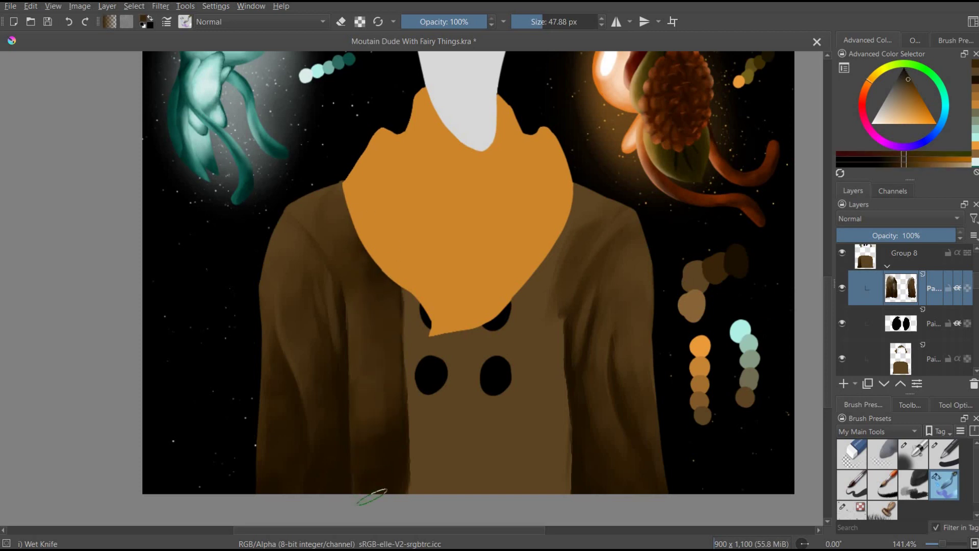
ctrl+click(769, 295)
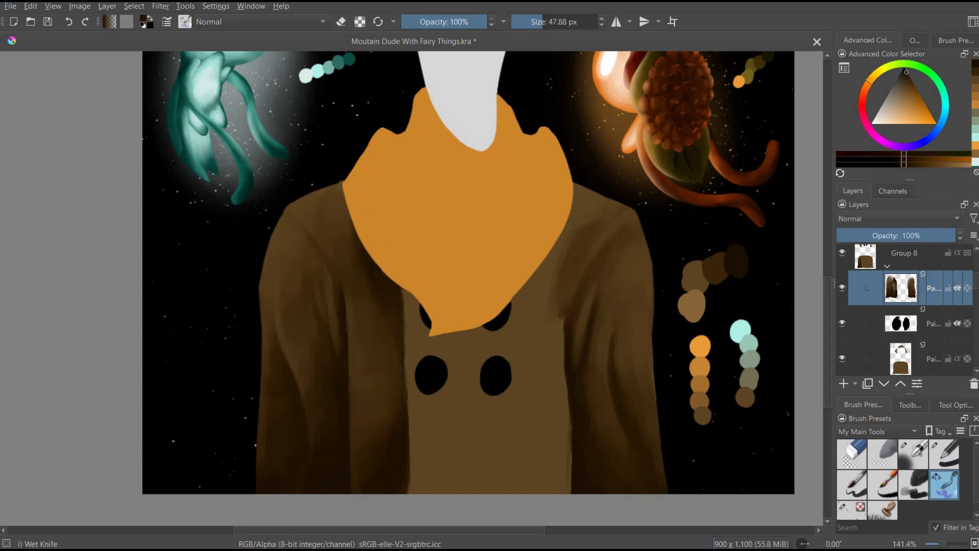
Cover the coat's central front panel around the buttons and under the scarf with dark brown
drag(429, 479, 561, 474)
ctrl+click(536, 271)
drag(434, 322, 510, 444)
mouse_move(524, 319)
mouse_down()
mouse_move(459, 453)
mouse_move(489, 476)
mouse_move(560, 408)
mouse_move(550, 357)
mouse_up()
mouse_move(550, 300)
mouse_down()
mouse_move(510, 352)
mouse_move(549, 276)
mouse_move(570, 425)
mouse_up()
mouse_move(415, 501)
mouse_down()
mouse_move(414, 316)
mouse_move(466, 430)
mouse_move(495, 357)
mouse_move(535, 439)
mouse_up()
ctrl+click(405, 290)
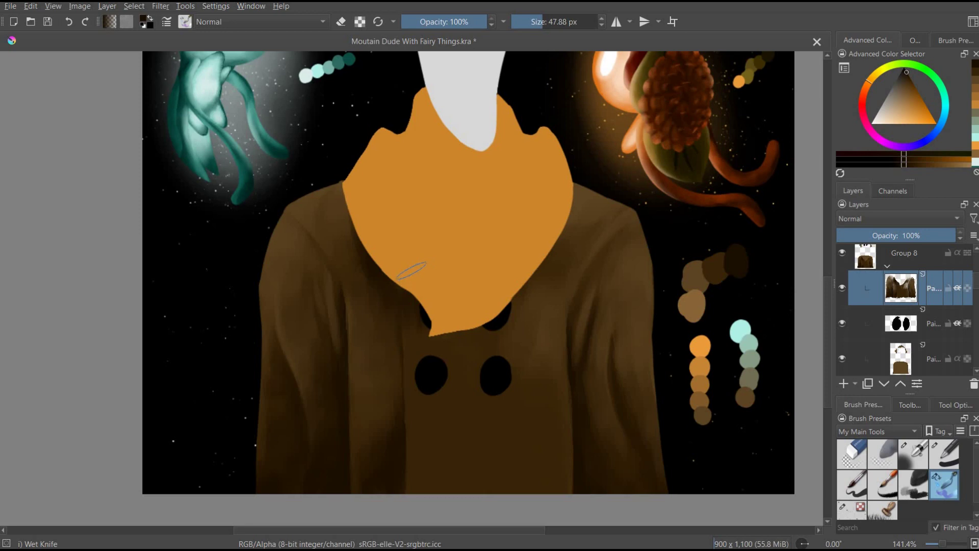
Blend soft folds into the coat's central panel around the buttons and below the scarf with the Wet Knife brush
drag(459, 484, 563, 437)
drag(506, 478, 567, 470)
mouse_move(422, 482)
mouse_down()
mouse_move(422, 444)
mouse_move(510, 408)
mouse_up()
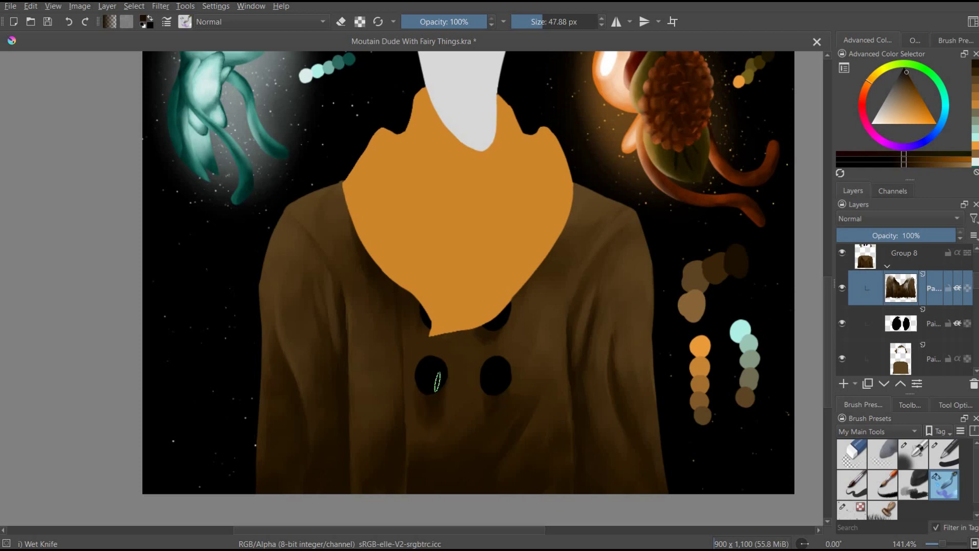
drag(452, 357, 454, 433)
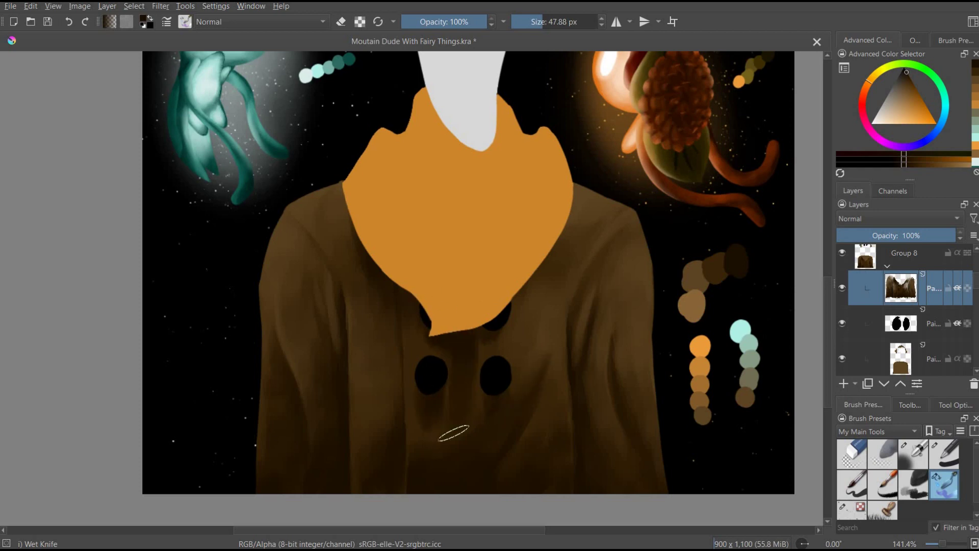
drag(532, 268, 525, 358)
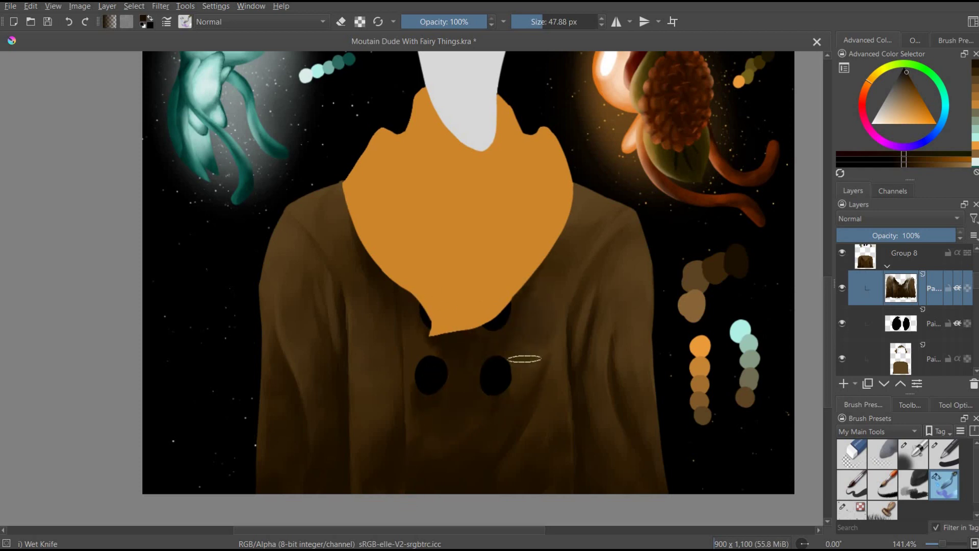
Deepen the front panel's folds with sampled browns, adding dark shadows under the buttons and along the scarf's lower edge
ctrl+click(549, 340)
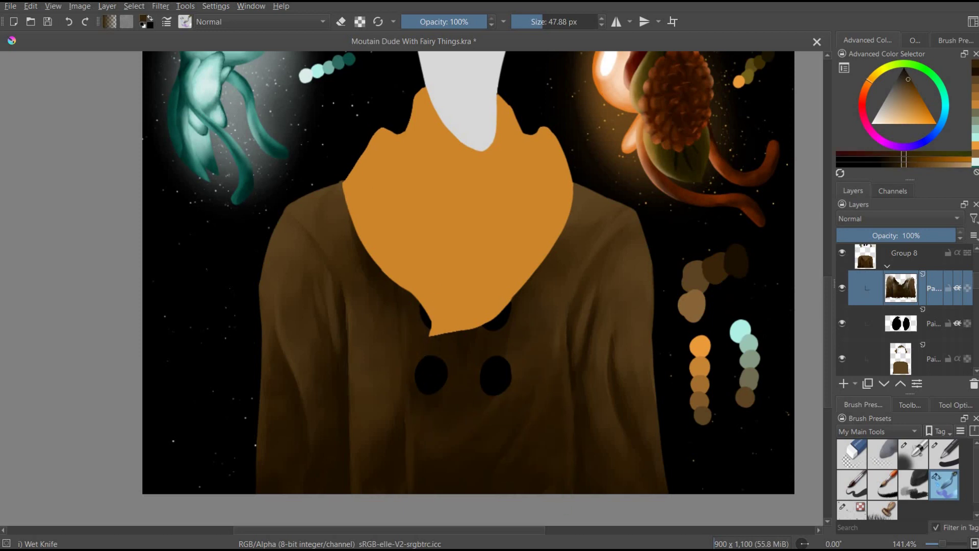
ctrl+click(395, 362)
ctrl+click(528, 330)
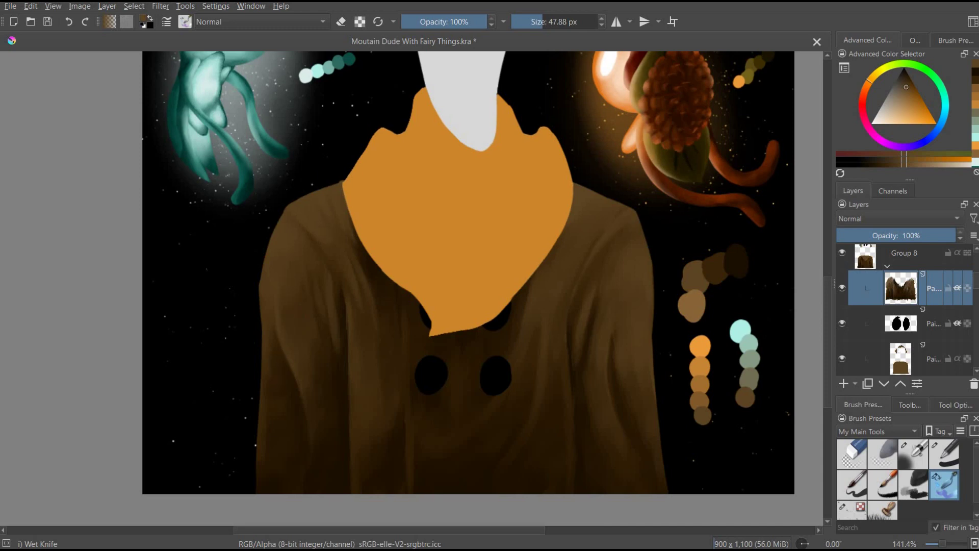
ctrl+click(727, 210)
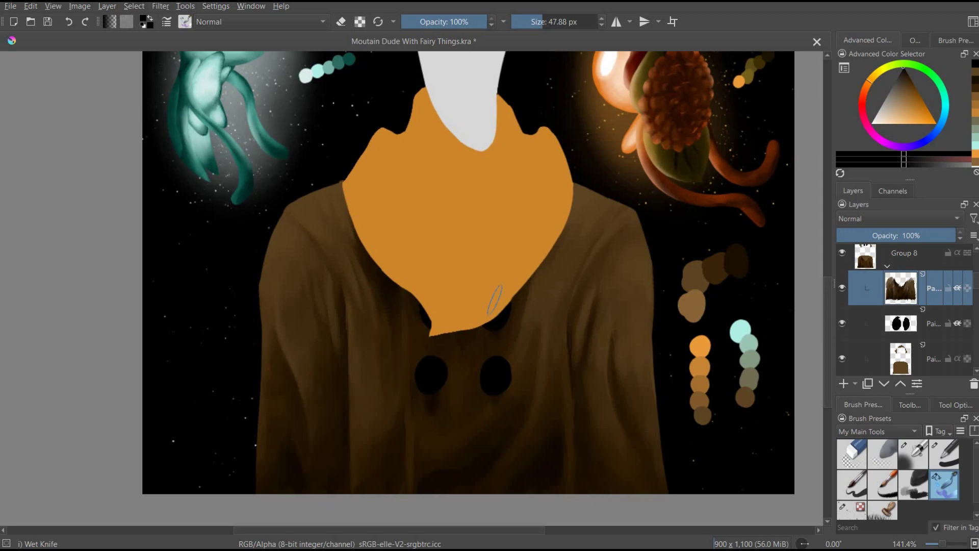
ctrl+click(541, 273)
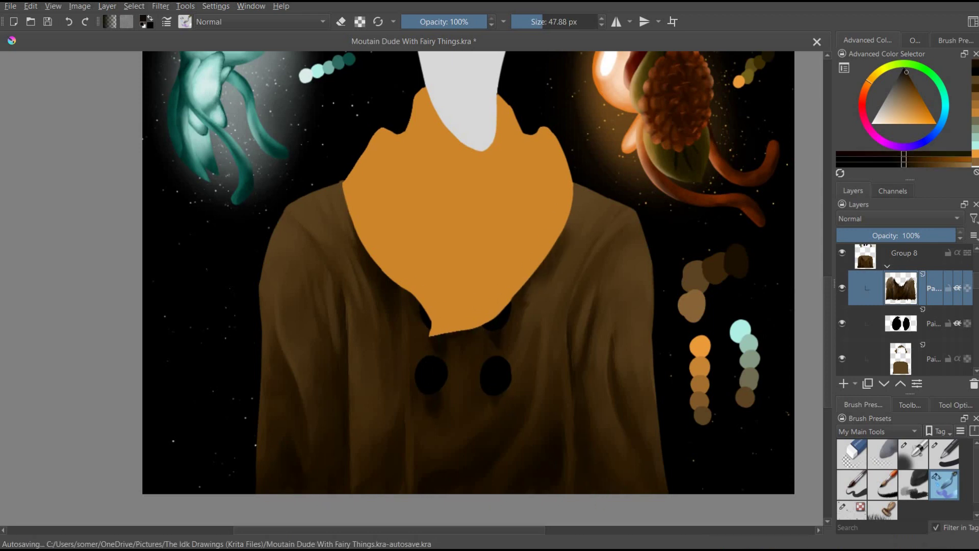
Add a clipped layer above the coat shading and paint sampled orange-brown light on the shoulder below the orange fairy
scroll(830, 362, up, 2)
key(Insert)
mouse_move(607, 301)
mouse_down()
mouse_move(579, 285)
mouse_move(634, 225)
mouse_move(576, 234)
mouse_move(653, 403)
mouse_move(610, 383)
mouse_up()
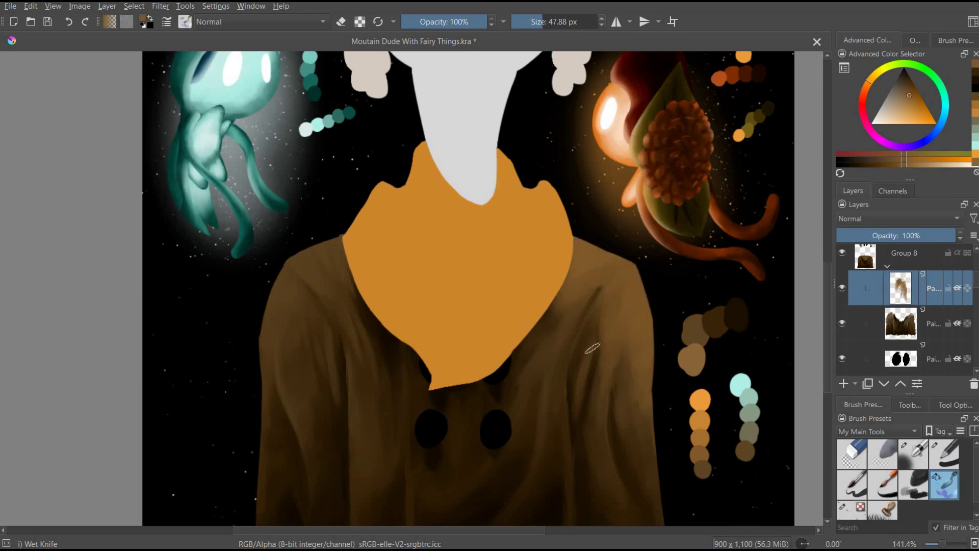
ctrl+click(582, 255)
drag(586, 245, 571, 285)
mouse_move(541, 393)
mouse_down()
mouse_move(565, 288)
mouse_move(607, 256)
mouse_move(646, 352)
mouse_up()
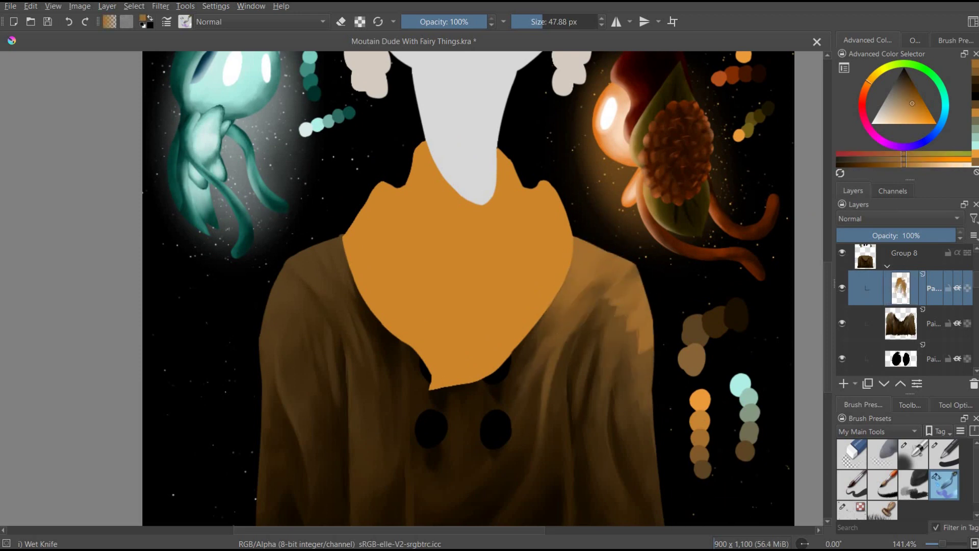
Brighten the orange fairy's side of the coat with sampled orange, blending it down the shoulder folds and sleeve
drag(586, 281, 607, 378)
drag(627, 271, 648, 409)
drag(615, 357, 592, 301)
ctrl+click(587, 266)
drag(607, 240, 566, 306)
mouse_move(623, 255)
mouse_down()
mouse_move(653, 352)
mouse_move(607, 352)
mouse_up()
drag(602, 286, 587, 362)
drag(622, 255, 627, 392)
Paint olive-grey light on the shoulder below the teal fairy, blending it along the folds into the brown
ctrl+click(316, 265)
mouse_move(296, 286)
mouse_down()
mouse_move(353, 222)
mouse_move(326, 347)
mouse_up()
drag(357, 291, 317, 367)
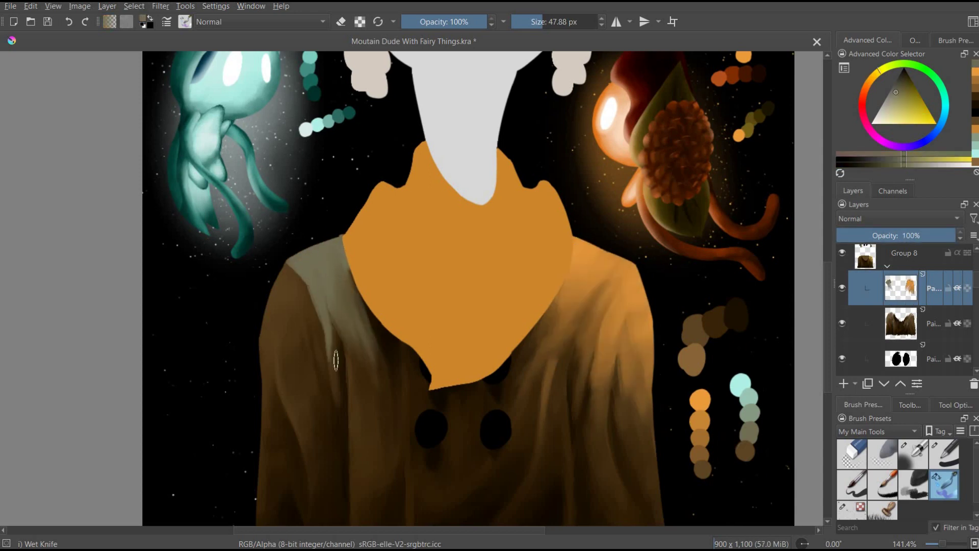
drag(286, 265, 275, 388)
mouse_move(280, 286)
mouse_down()
mouse_move(314, 336)
mouse_move(286, 393)
mouse_up()
Layer lighter sage green over the teal fairy's side shoulder and fade it down the upper sleeve
ctrl+click(296, 306)
drag(301, 255, 271, 347)
mouse_move(337, 240)
mouse_down()
mouse_move(276, 327)
mouse_move(306, 322)
mouse_move(293, 390)
mouse_up()
mouse_move(324, 273)
mouse_down()
mouse_move(307, 377)
mouse_move(316, 377)
mouse_up()
drag(291, 391, 308, 327)
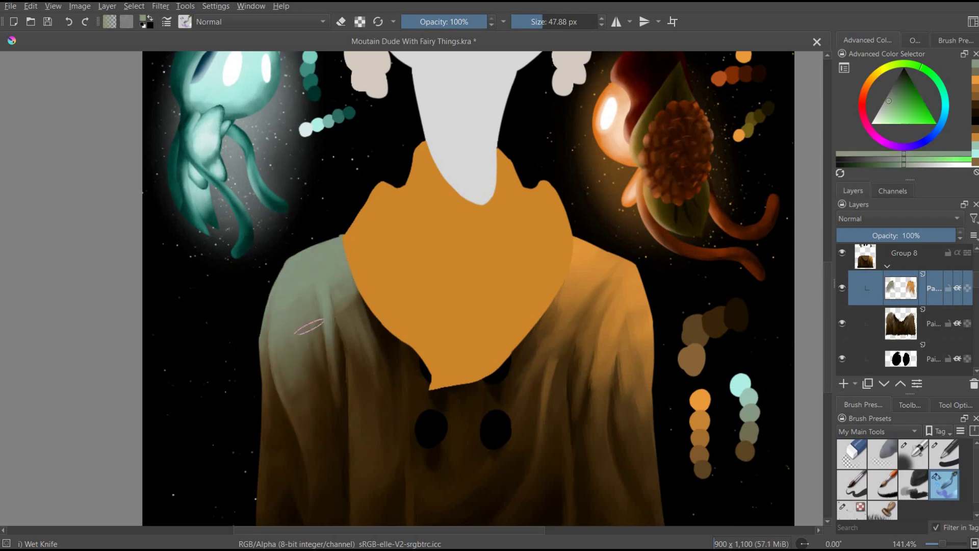
Add pale teal highlights to the top of the shoulder and outer sleeve below the teal fairy
ctrl+click(349, 114)
drag(301, 250, 276, 362)
mouse_move(341, 235)
mouse_down()
mouse_move(286, 316)
mouse_move(306, 321)
mouse_move(316, 306)
mouse_move(314, 331)
mouse_up()
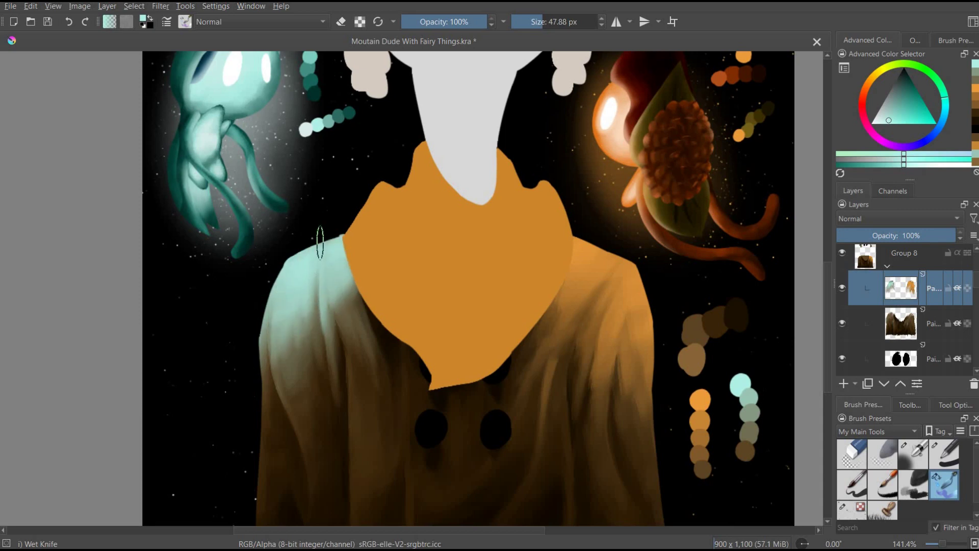
Shade the hat's crown and ear flaps with dark and mid browns, and lower the coloured light layer's opacity to 21%
scroll(828, 330, up, 2)
scroll(834, 330, up, 2)
scroll(831, 306, up, 1)
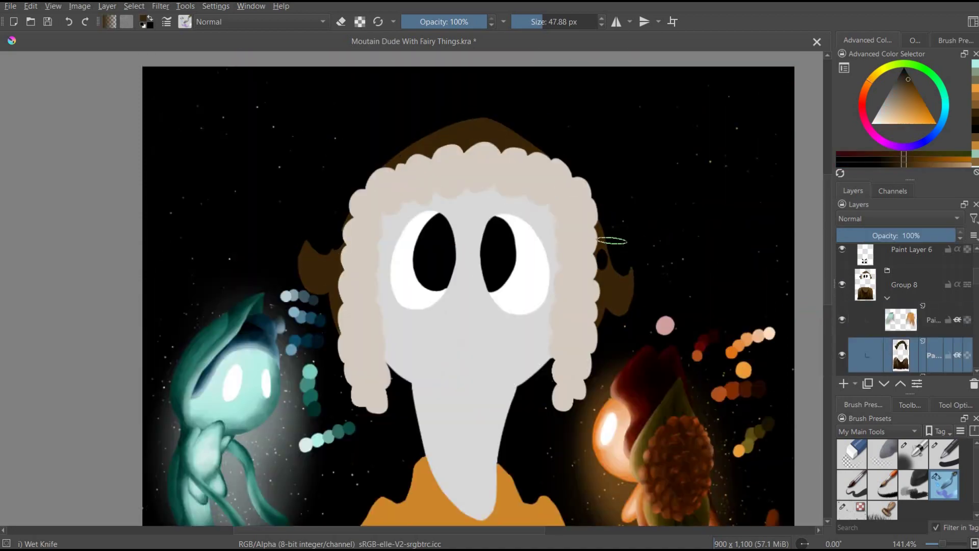
click(944, 485)
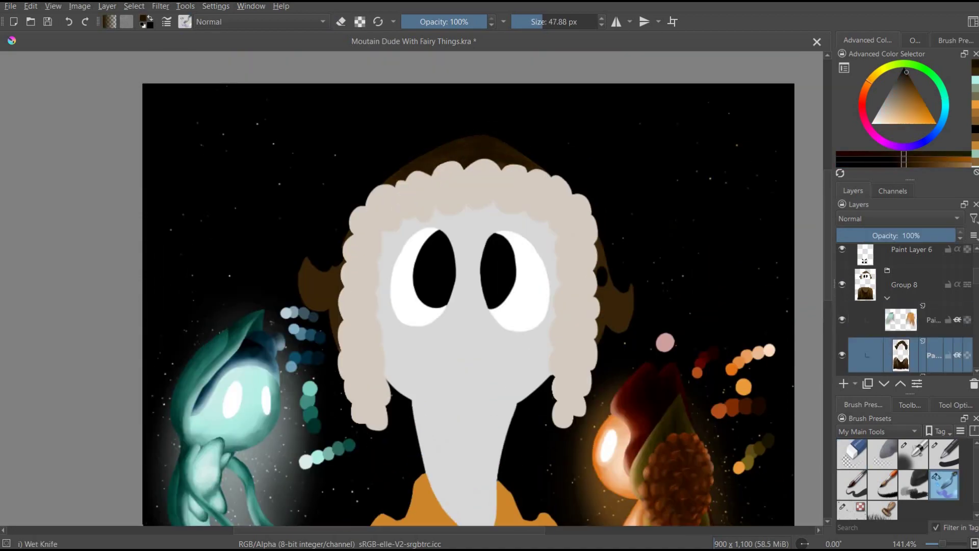
scroll(590, 248, down, 1)
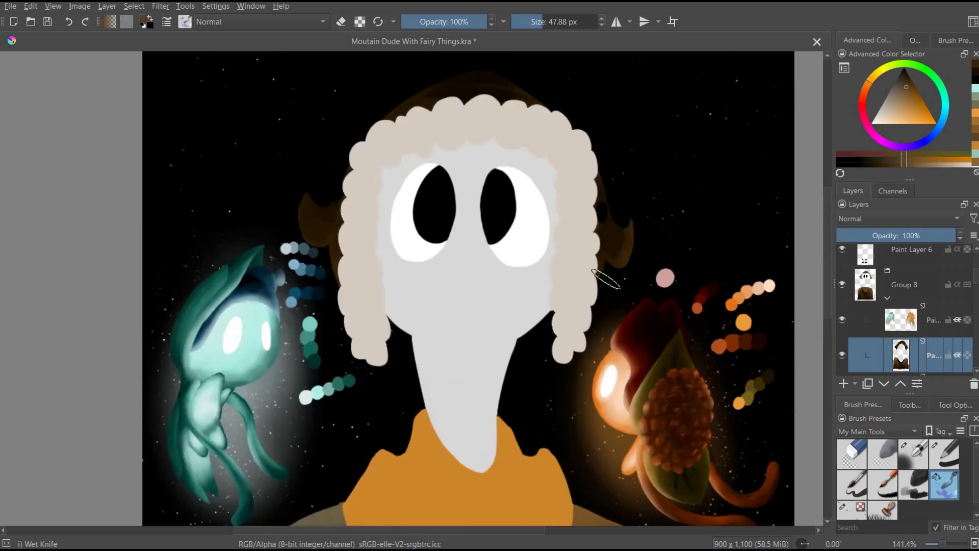
mouse_move(333, 219)
mouse_down()
mouse_move(311, 236)
mouse_move(314, 199)
mouse_up()
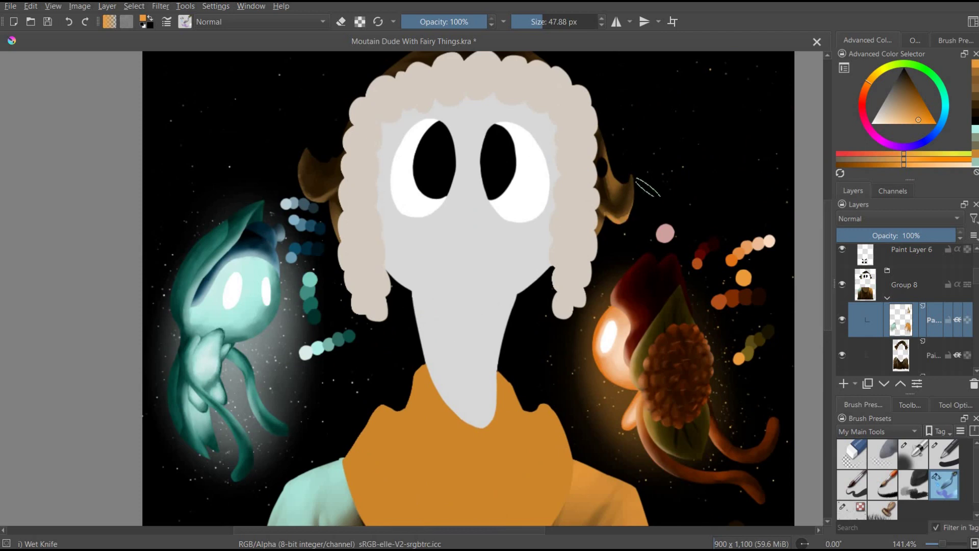
click(861, 235)
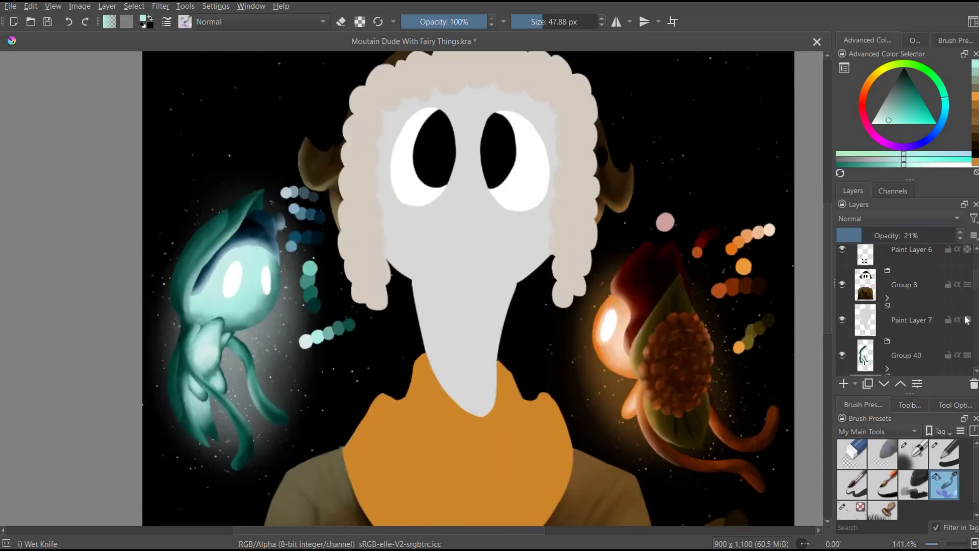
On a clipped layer in Group 58, paint teal light on the teal fairy's side button and orange on the other
right_click(968, 319)
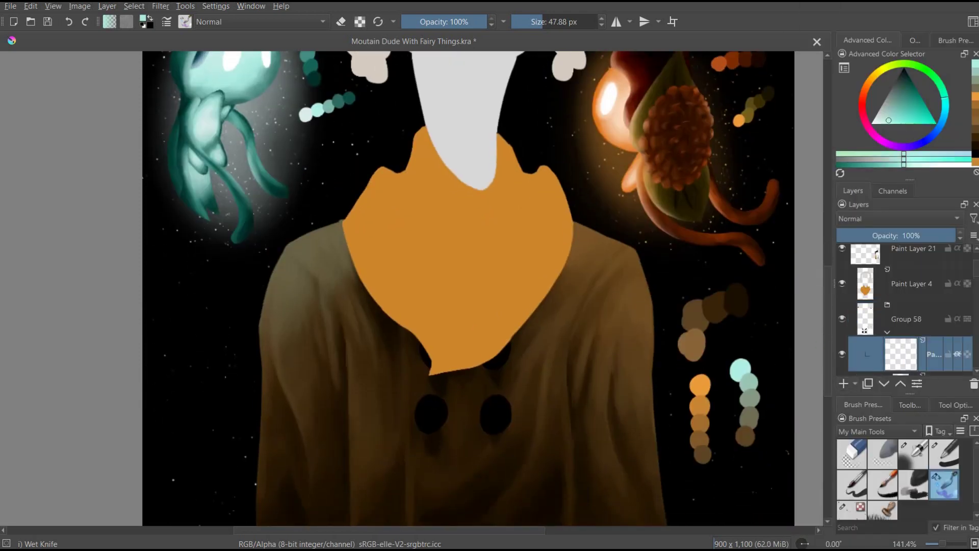
key(bracketleft)
mouse_move(421, 405)
mouse_down()
mouse_move(441, 393)
mouse_move(432, 421)
mouse_up()
ctrl+click(485, 352)
drag(511, 397, 508, 414)
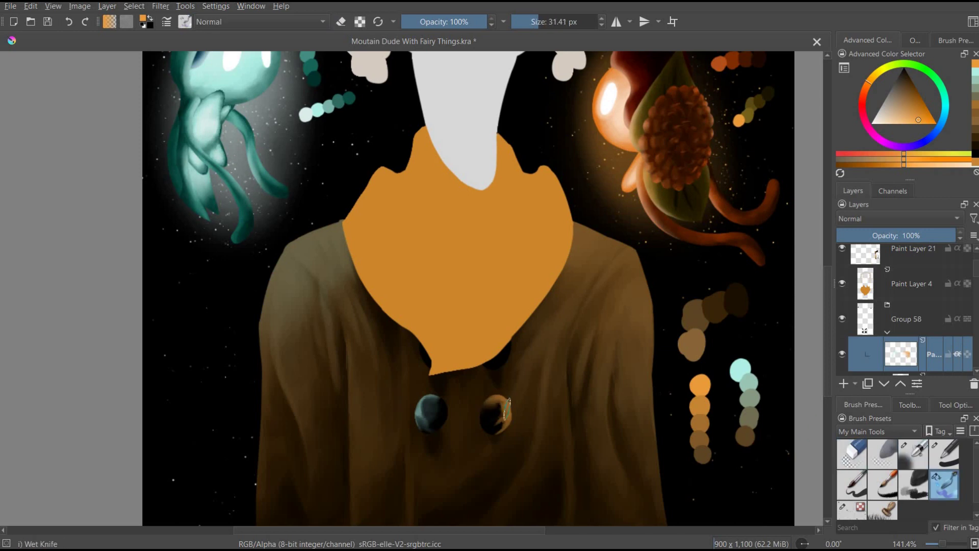
Rework the button reflections in finer teal, orange and white with an 11.58 px brush, and set the glow layer's opacity to 30%
key(ctrl+z)
ctrl+click(740, 370)
key(ctrl+z)
key(bracketleft)
key(bracketleft)
key(bracketleft)
key(ctrl+z)
ctrl+click(704, 386)
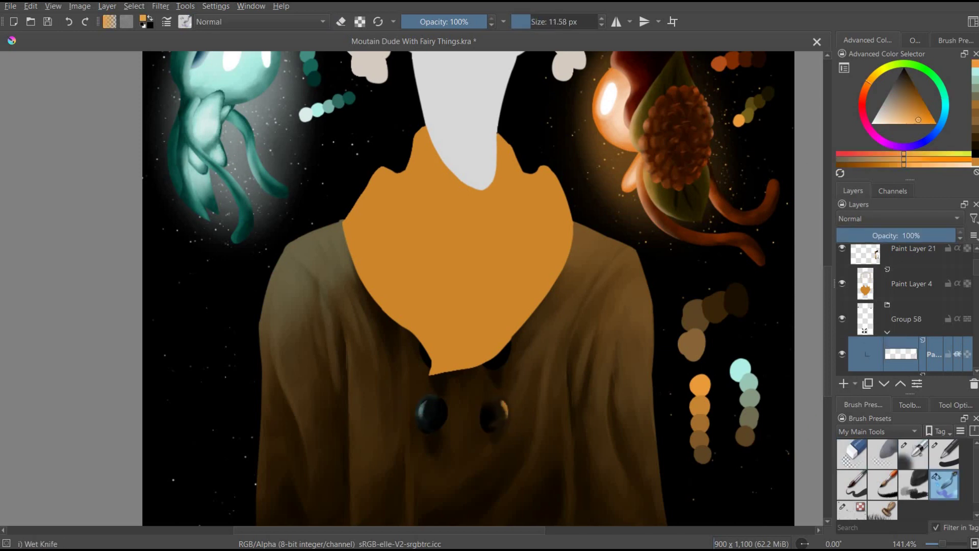
click(871, 123)
click(916, 236)
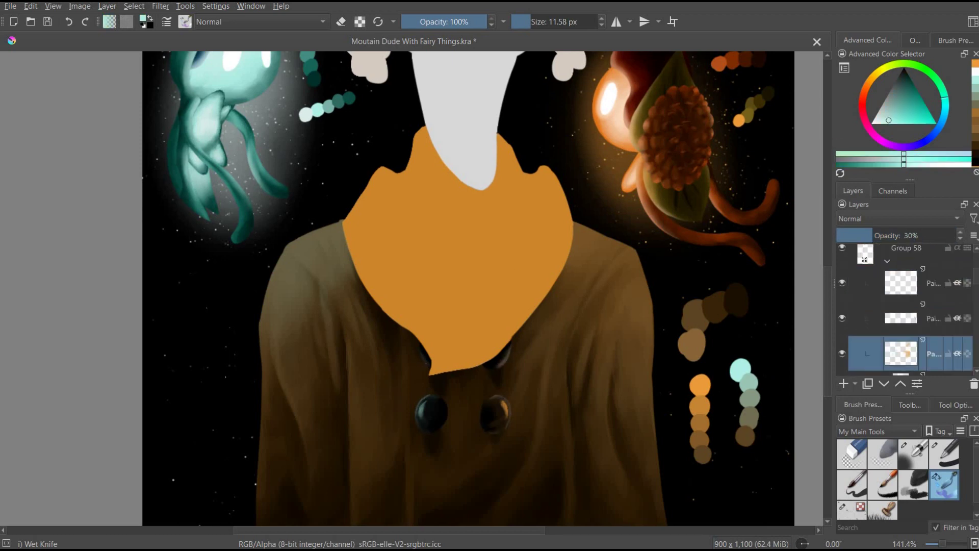
On Paint Layer 21, dab scarf swatches from dark brown to orange plus a pale teal one beside the neck using Basic-1
scroll(605, 182, up, 5)
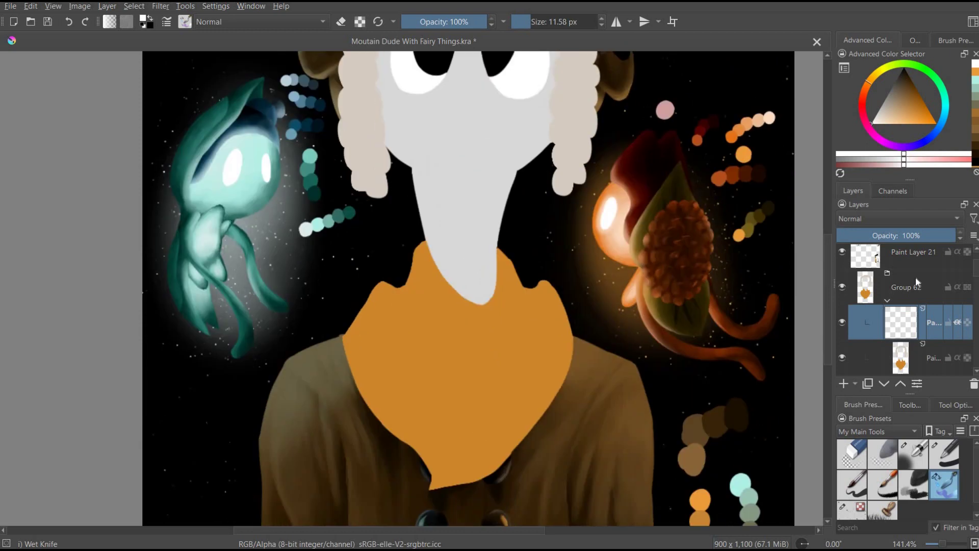
key(slash)
key(Page_Up)
key(Page_Up)
drag(390, 235, 344, 274)
click(401, 217)
click(410, 235)
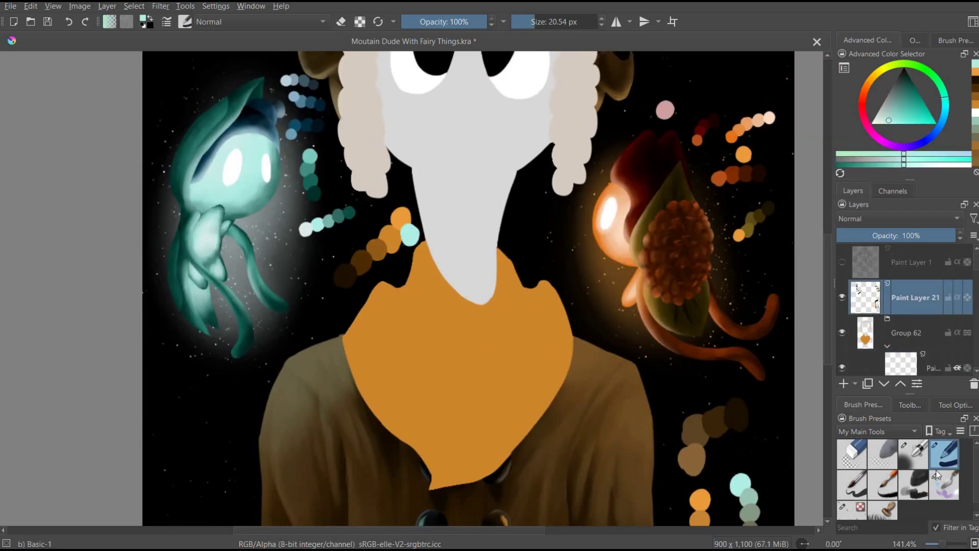
Cover the whole scarf with dark brown on its clipped layer using the Wet Knife brush
key(Page_Down)
key(Page_Down)
key(slash)
mouse_move(438, 286)
mouse_down()
mouse_move(359, 380)
mouse_move(510, 331)
mouse_up()
Check the Paint Layer 1 sketch, then hide it and paint the scarf's main dark folds with a 39.07 px brush
click(842, 252)
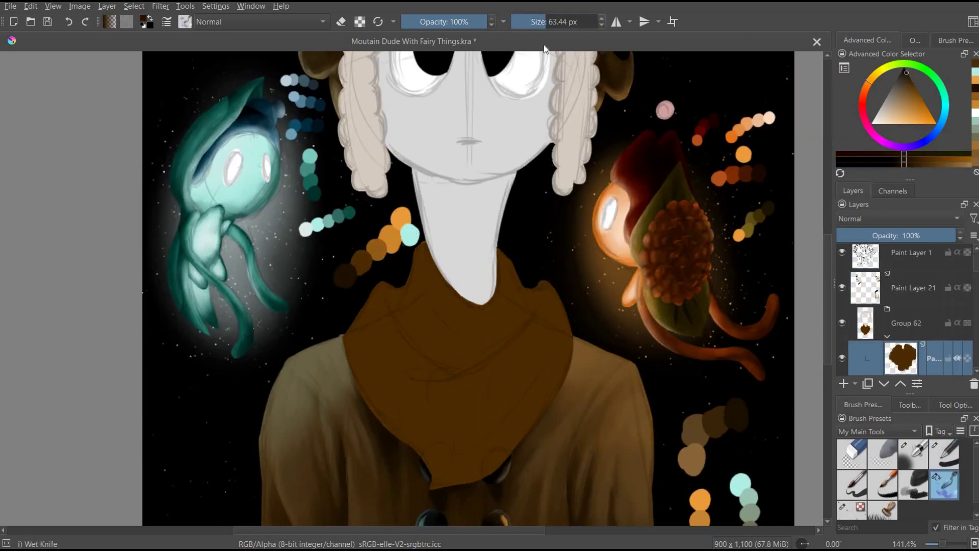
key(bracketleft)
key(bracketleft)
key(bracketleft)
key(bracketleft)
click(842, 252)
mouse_move(408, 317)
mouse_down()
mouse_move(454, 370)
mouse_move(528, 313)
mouse_move(440, 308)
mouse_up()
drag(388, 460, 553, 342)
drag(444, 433, 489, 480)
Blend the smaller dark creases in the scarf's centre and deepen the shadow around the neck
mouse_move(436, 372)
mouse_down()
mouse_move(391, 431)
mouse_move(391, 372)
mouse_up()
mouse_move(463, 403)
mouse_down()
mouse_move(433, 412)
mouse_move(460, 384)
mouse_move(454, 411)
mouse_move(474, 391)
mouse_move(457, 377)
mouse_up()
mouse_move(449, 485)
mouse_down()
mouse_move(540, 393)
mouse_move(403, 408)
mouse_move(444, 357)
mouse_up()
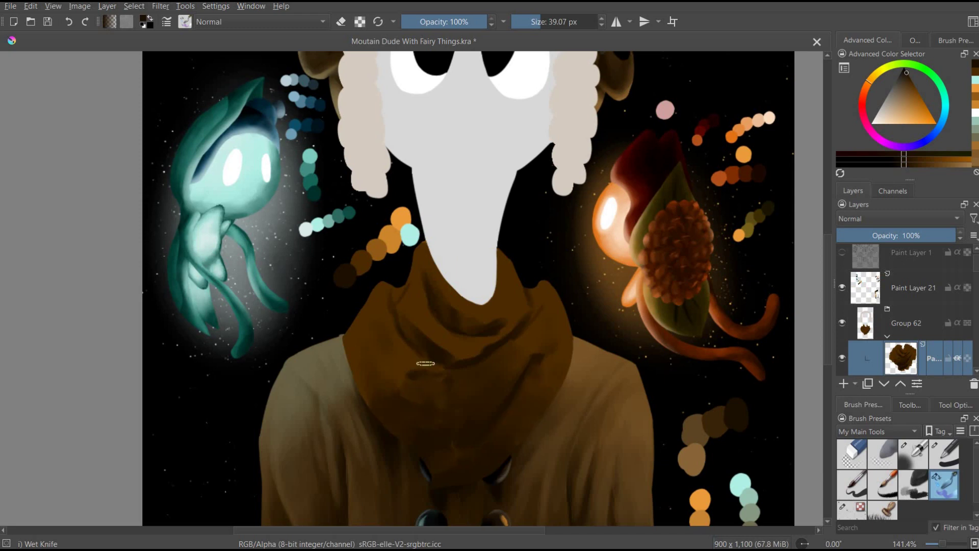
mouse_move(428, 308)
mouse_down()
mouse_move(407, 285)
mouse_move(454, 348)
mouse_move(535, 186)
mouse_move(488, 342)
mouse_move(477, 262)
mouse_move(470, 316)
mouse_move(495, 323)
mouse_move(497, 272)
mouse_move(511, 308)
mouse_up()
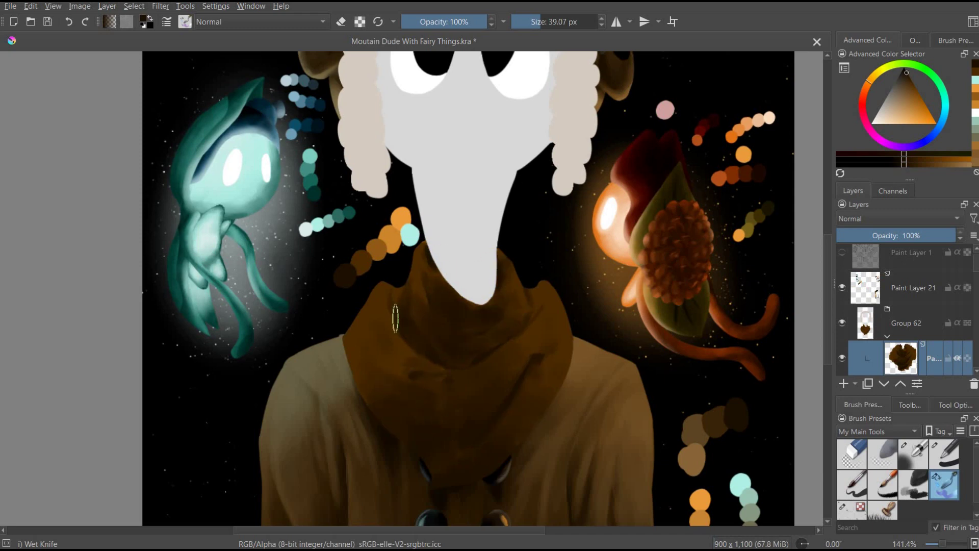
Shape the scarf folds with sampled browns, smoothing the wrap around the neck and the hanging tip
ctrl+click(549, 370)
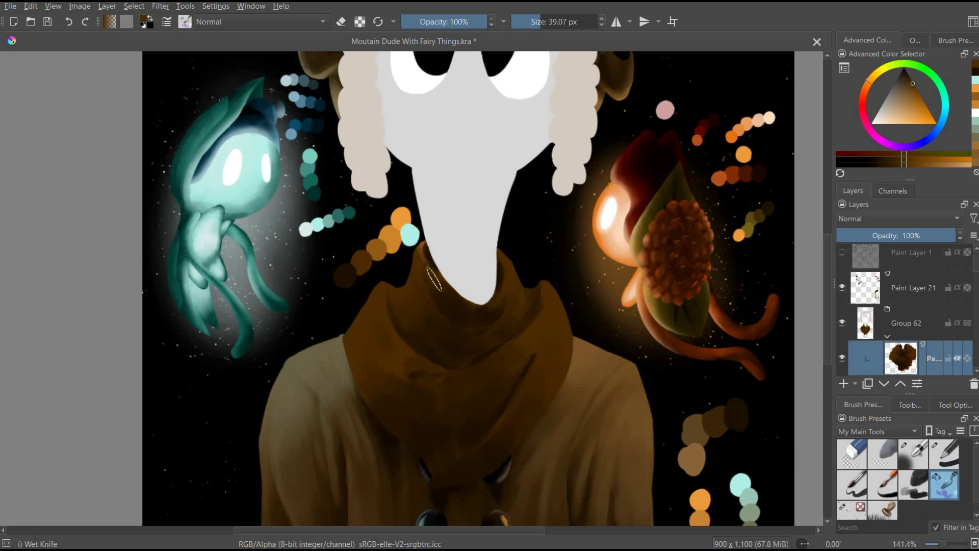
ctrl+click(395, 365)
ctrl+click(478, 366)
ctrl+click(435, 446)
ctrl+click(407, 407)
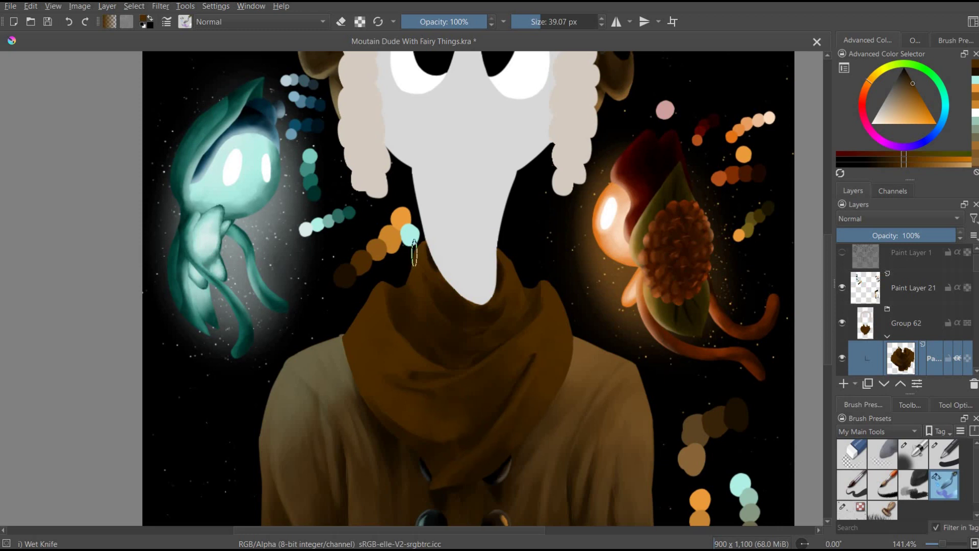
Lighten the scarf folds with ochre and add orange light along the side facing the orange fairy
ctrl+click(365, 244)
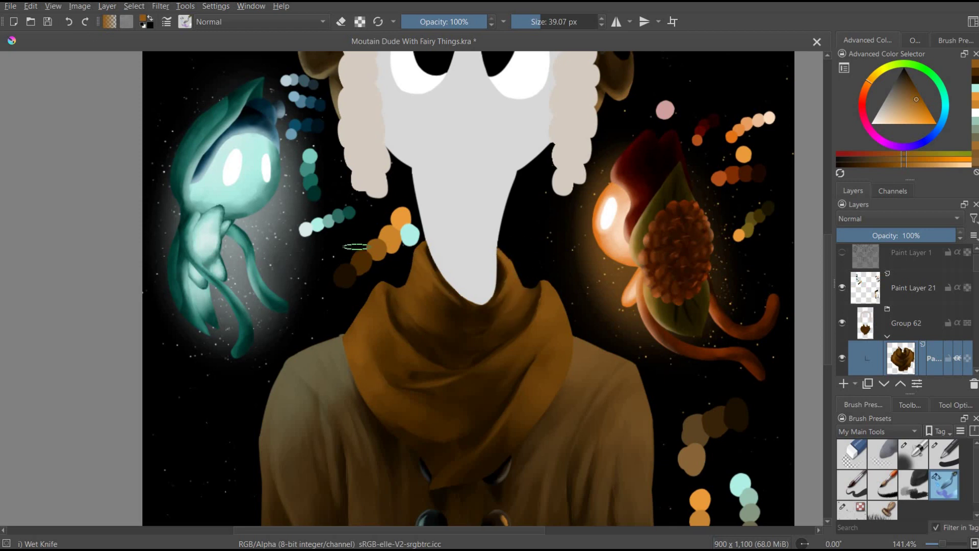
ctrl+click(687, 262)
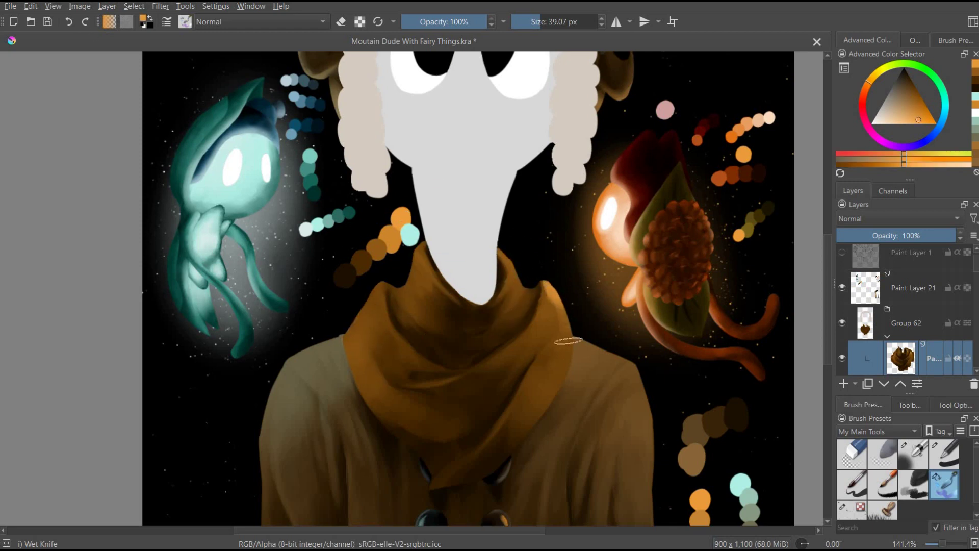
mouse_move(539, 317)
mouse_down()
mouse_move(551, 398)
mouse_move(535, 408)
mouse_up()
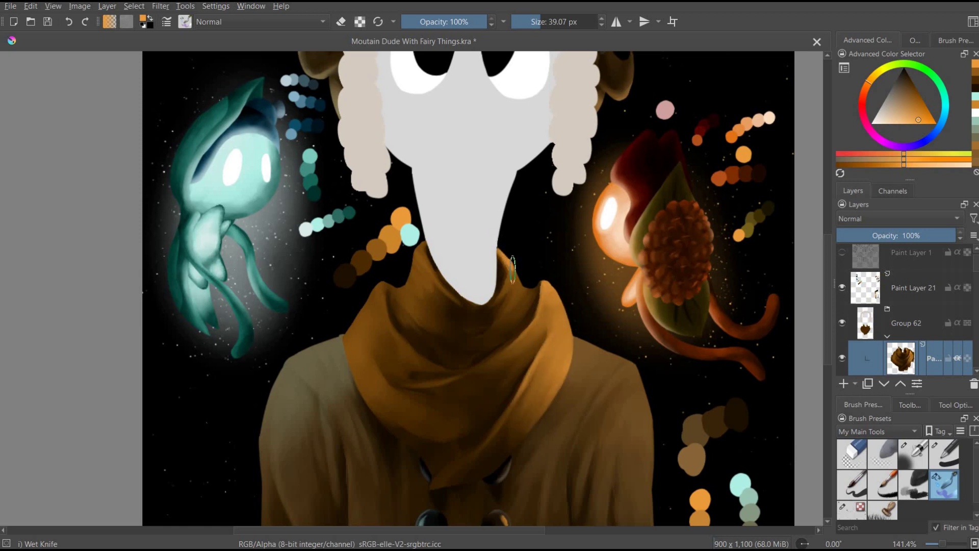
Paint pale teal light on the scarf's folds facing the teal fairy and darken the neckline's inner edge
ctrl+click(410, 235)
mouse_move(375, 291)
mouse_down()
mouse_move(357, 357)
mouse_move(370, 306)
mouse_move(372, 338)
mouse_move(360, 352)
mouse_move(367, 403)
mouse_move(377, 306)
mouse_move(399, 344)
mouse_move(380, 306)
mouse_move(375, 352)
mouse_move(387, 275)
mouse_move(423, 255)
mouse_move(416, 245)
mouse_move(430, 327)
mouse_move(397, 292)
mouse_up()
ctrl+click(439, 257)
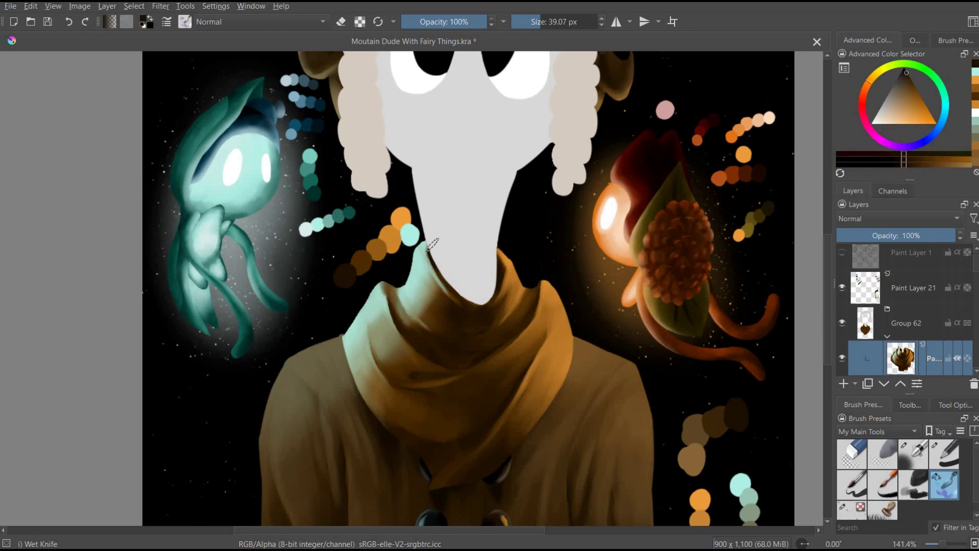
On Paint Layer 21, dab fur trim swatches from beige to dark brown, plus orange and pale teal, beside the hat
scroll(898, 306, down, 2)
click(903, 320)
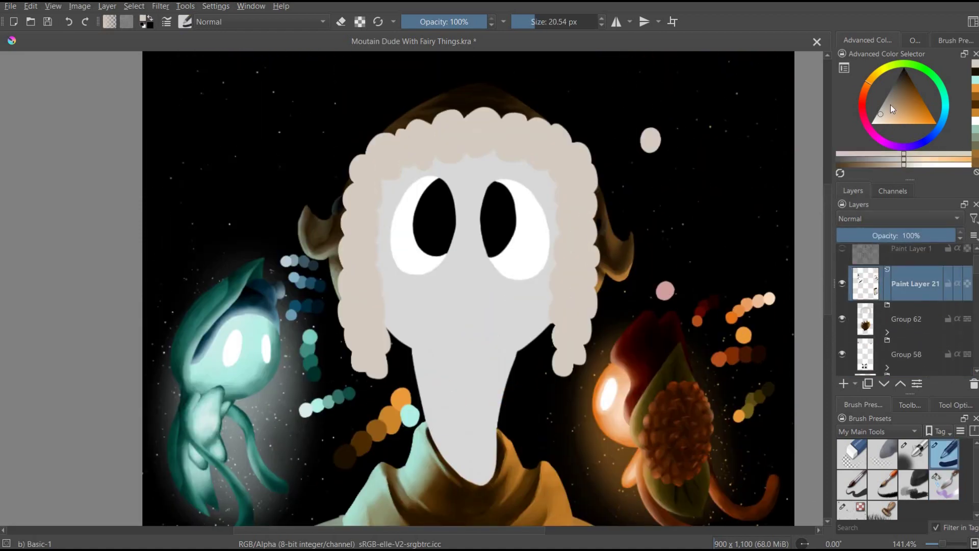
click(902, 84)
click(693, 123)
Cover the hat's fur trim with dark browns on a clipped layer in Group 62, shading the tufts darkest across the forehead
click(944, 485)
click(887, 332)
click(913, 354)
click(681, 144)
mouse_move(369, 219)
mouse_down()
mouse_move(377, 148)
mouse_move(408, 148)
mouse_move(577, 286)
mouse_move(566, 367)
mouse_move(441, 114)
mouse_move(408, 110)
mouse_move(407, 98)
mouse_move(503, 155)
mouse_move(572, 367)
mouse_move(581, 214)
mouse_move(573, 153)
mouse_move(358, 279)
mouse_move(375, 214)
mouse_move(510, 107)
mouse_move(466, 104)
mouse_move(486, 54)
mouse_move(465, 128)
mouse_up()
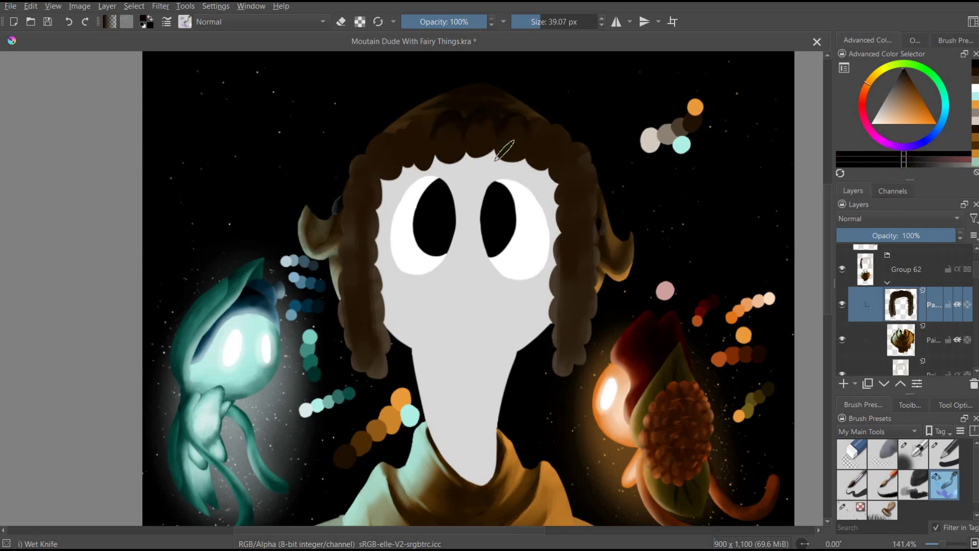
drag(400, 146, 397, 153)
ctrl+click(571, 125)
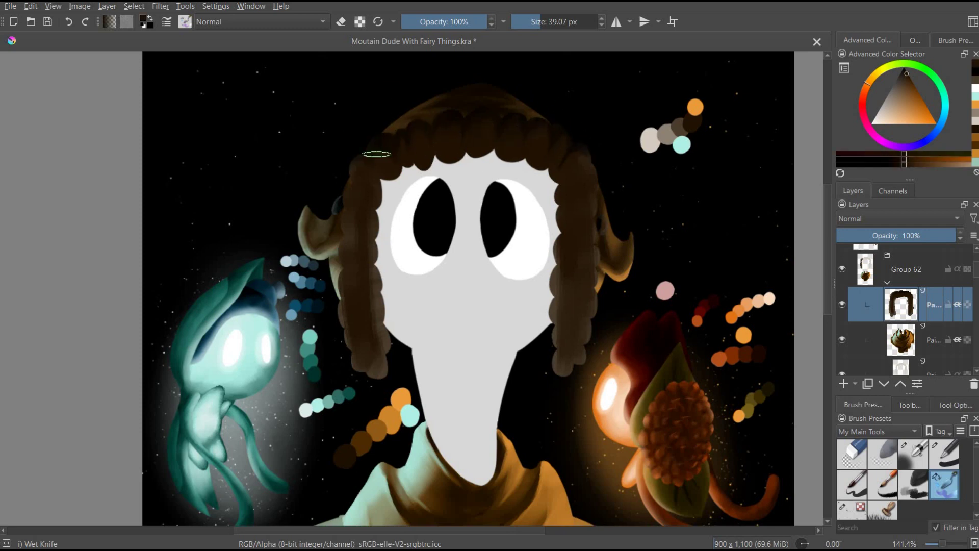
Darken the fur trim's hanging sides with dark brown, and shape each tuft around the hat with medium brown strokes
mouse_move(357, 377)
mouse_down()
mouse_move(349, 195)
mouse_move(365, 179)
mouse_up()
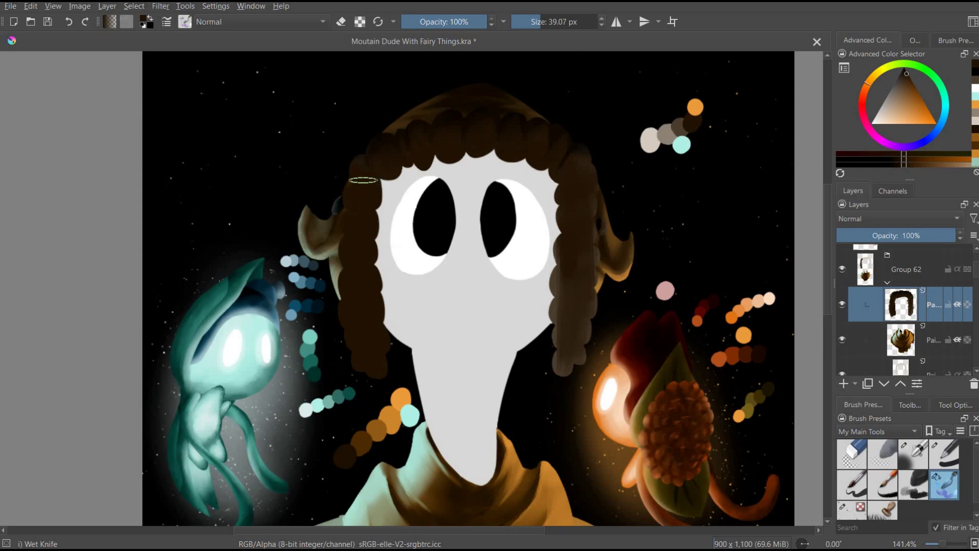
drag(576, 375, 580, 176)
ctrl+click(686, 135)
drag(395, 170, 389, 165)
mouse_move(360, 375)
mouse_down()
mouse_move(339, 328)
mouse_move(352, 328)
mouse_move(379, 380)
mouse_move(392, 357)
mouse_move(377, 353)
mouse_move(337, 282)
mouse_move(391, 205)
mouse_move(356, 180)
mouse_up()
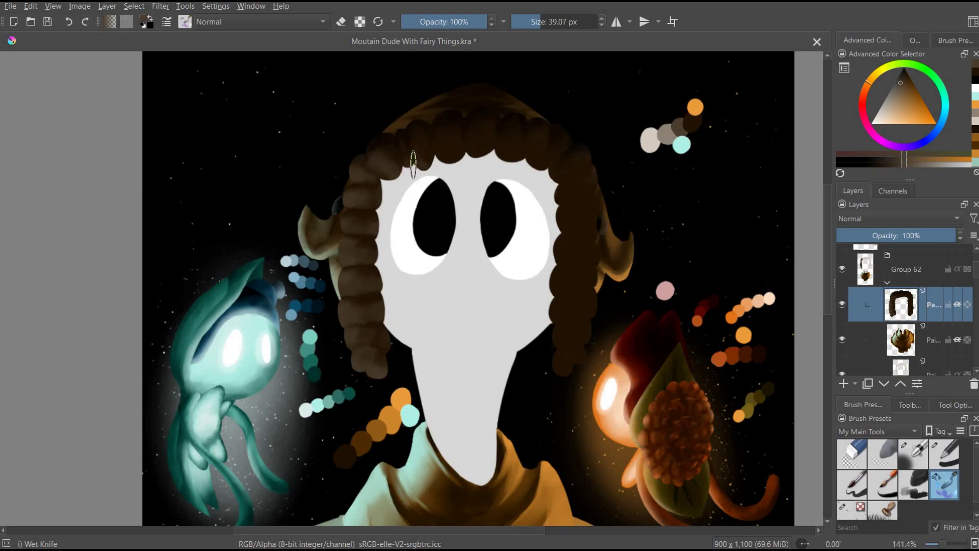
drag(479, 152, 512, 159)
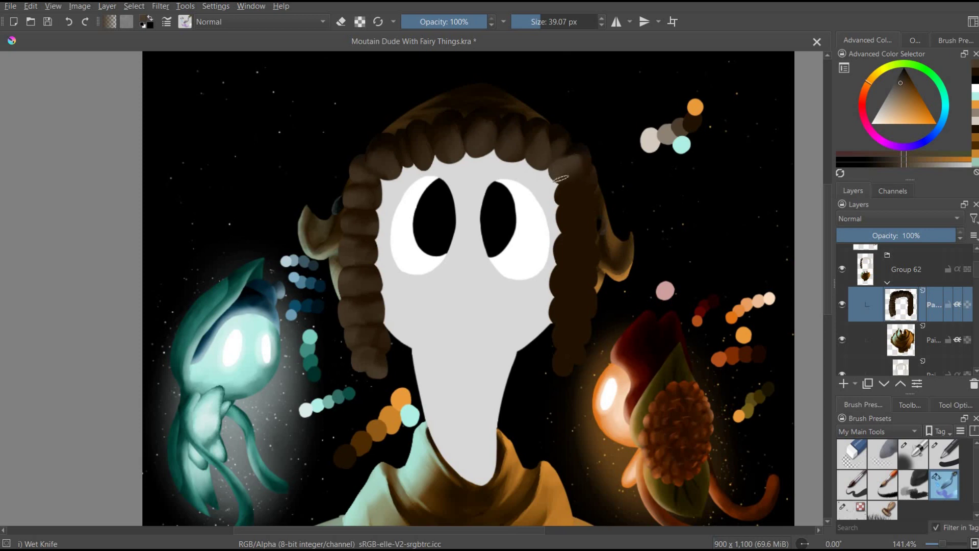
drag(593, 301, 567, 197)
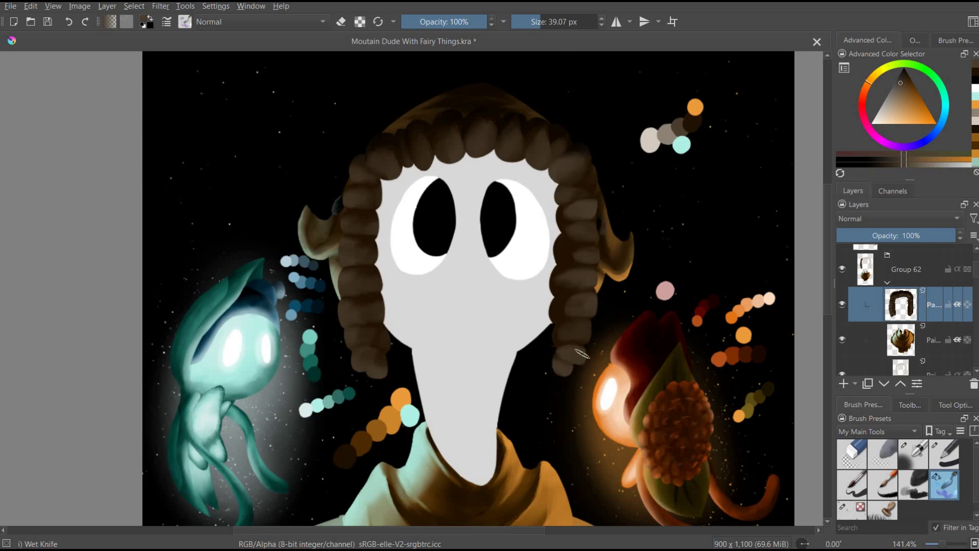
drag(560, 295, 563, 259)
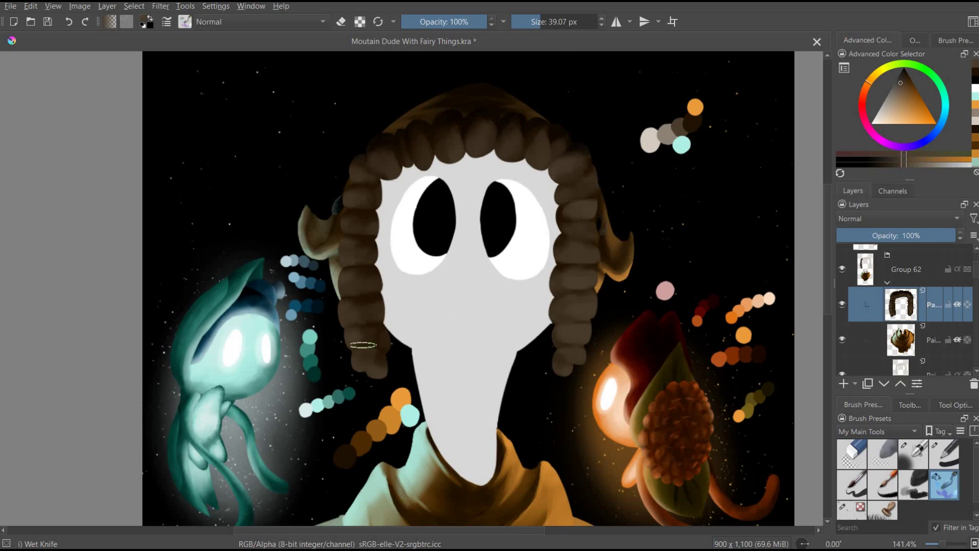
Deepen the gaps between the fur tufts and highlight each tuft with grey-brown and pale beige
ctrl+click(485, 121)
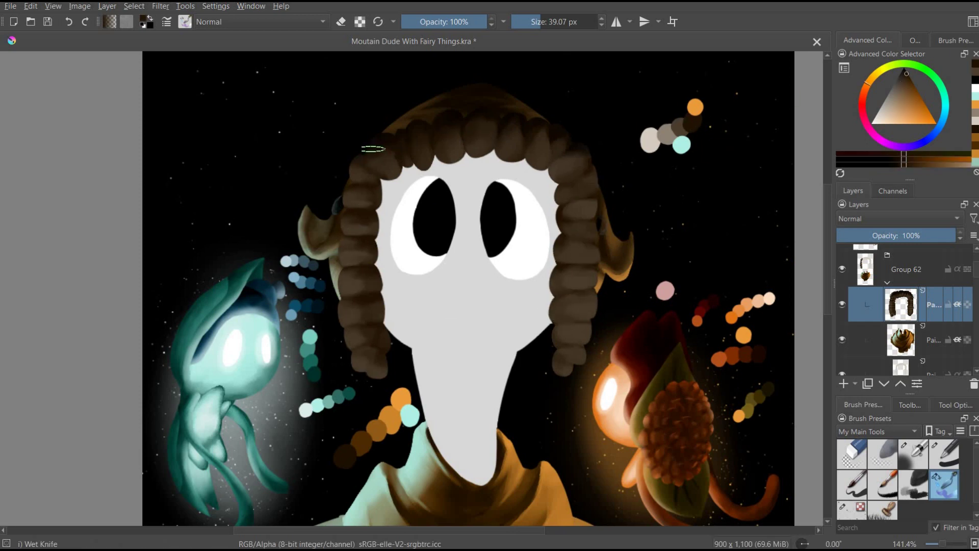
ctrl+click(668, 130)
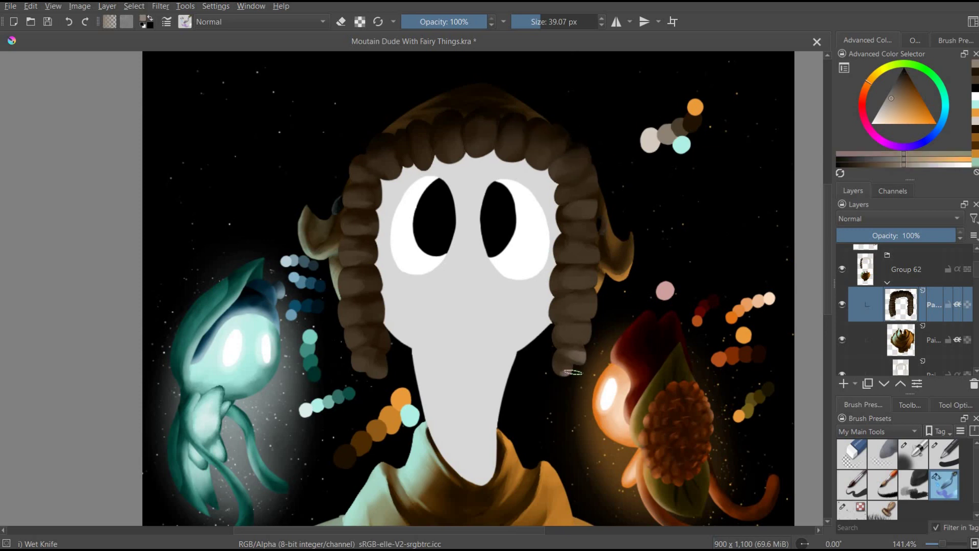
mouse_move(585, 343)
mouse_down()
mouse_move(595, 305)
mouse_move(591, 285)
mouse_up()
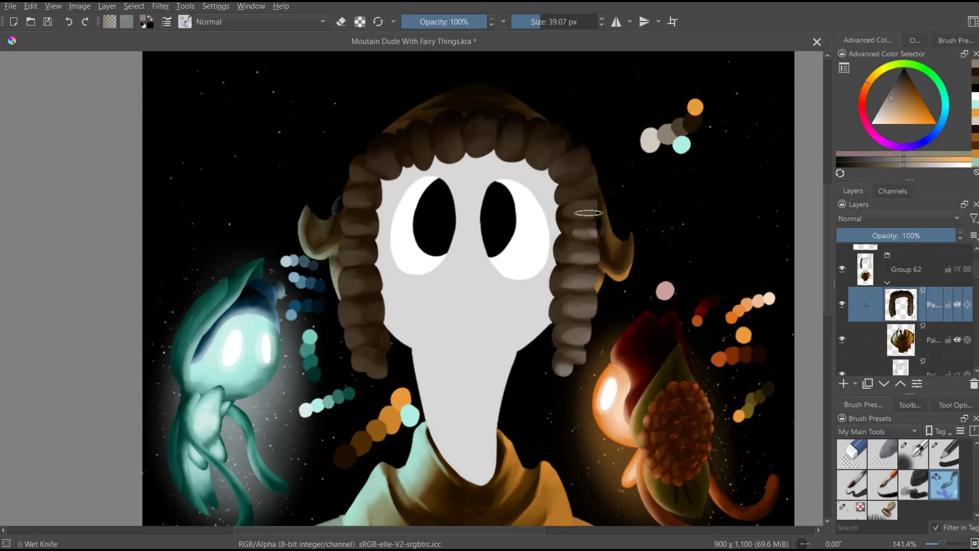
drag(379, 380, 350, 318)
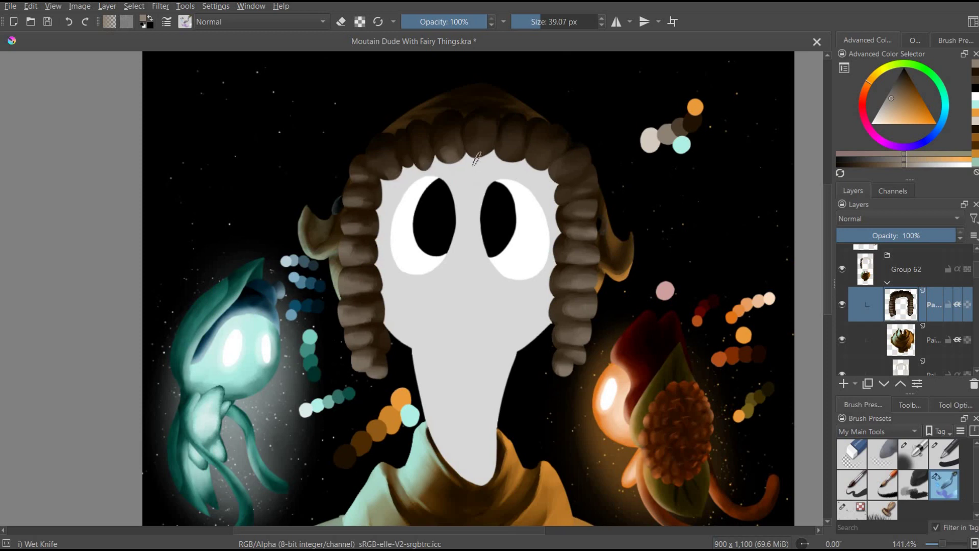
ctrl+click(583, 250)
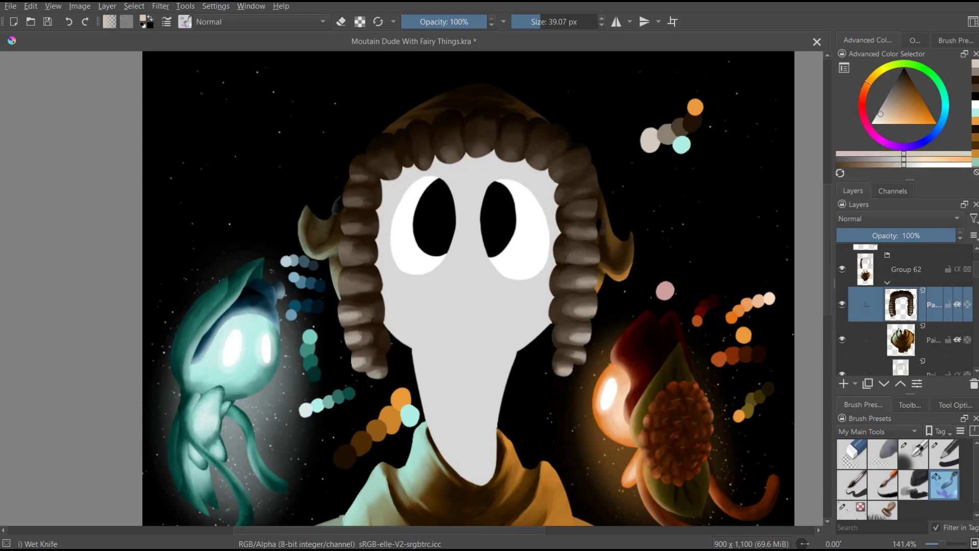
On a new layer, paint pale teal light on the fur side facing the teal fairy and orange light on the other side
key(Insert)
ctrl+click(410, 416)
mouse_move(375, 375)
mouse_down()
mouse_move(347, 228)
mouse_move(376, 155)
mouse_move(362, 291)
mouse_move(363, 348)
mouse_up()
ctrl+click(402, 397)
mouse_move(574, 365)
mouse_down()
mouse_move(589, 255)
mouse_move(613, 230)
mouse_move(592, 190)
mouse_up()
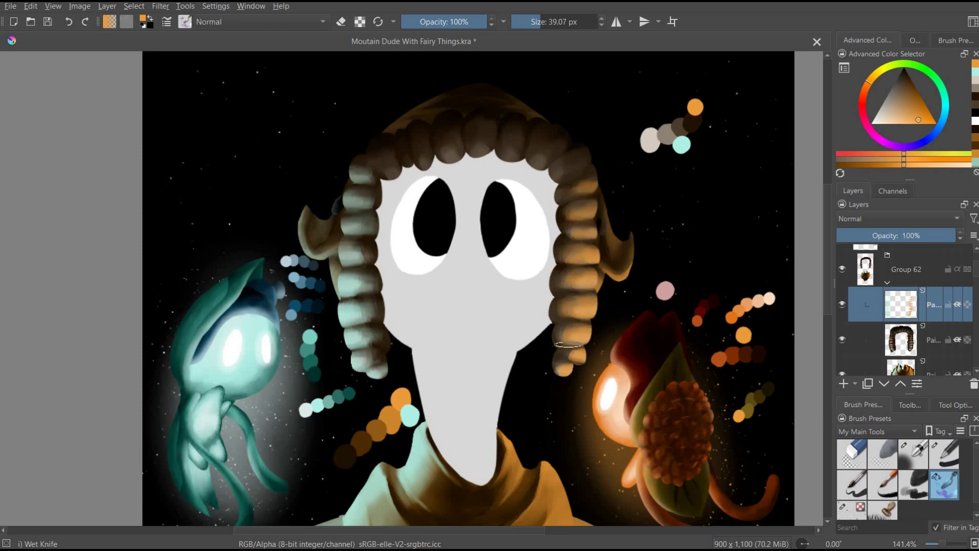
Add small orange and teal glints along the fur's inner edges on another new layer, and lower the fur light layer's opacity to about 65%
key(Insert)
key(bracketleft)
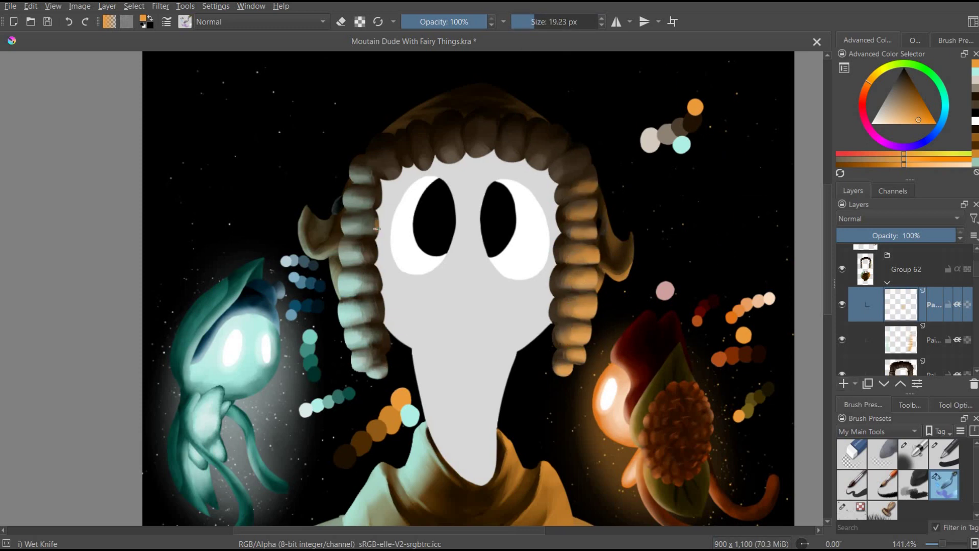
key(x)
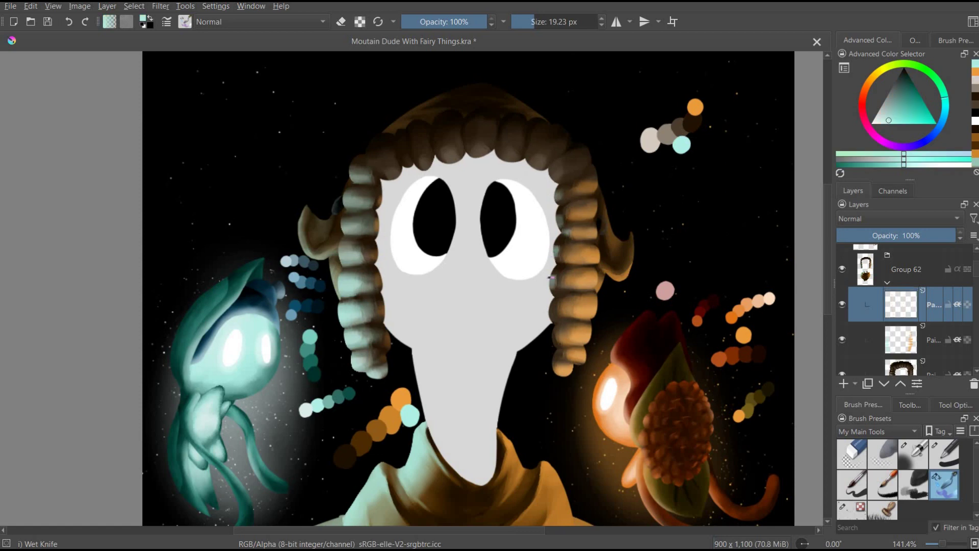
key(x)
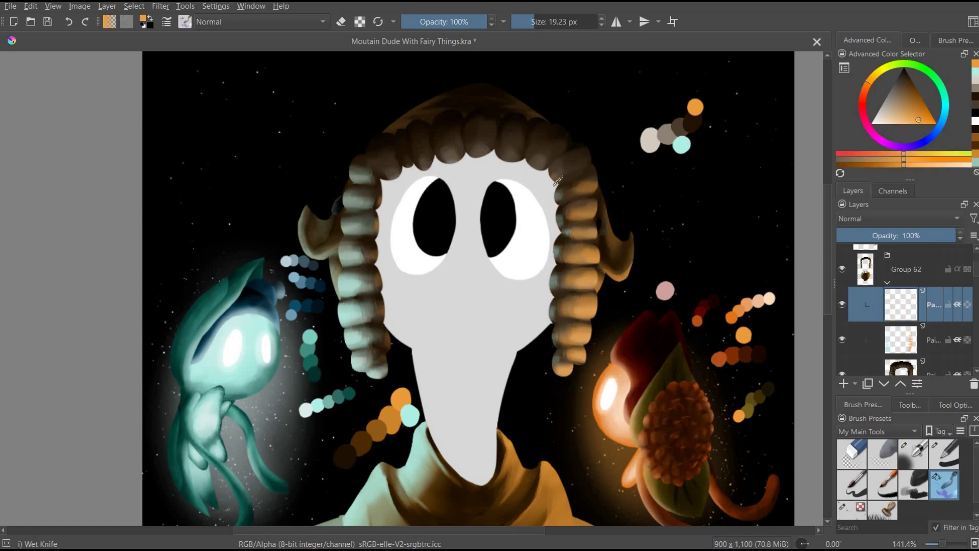
key(x)
click(916, 339)
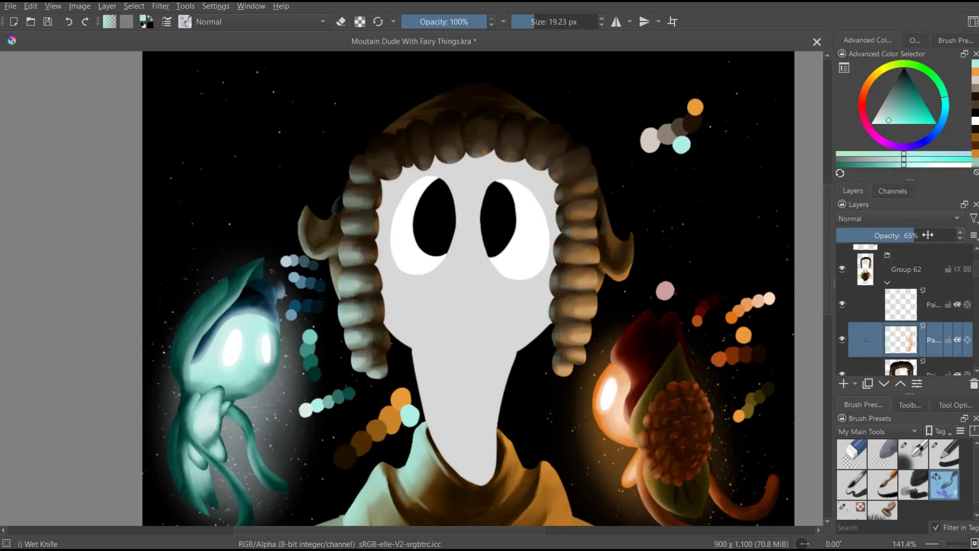
Darken the hat's crown above the fur trim with a large black brush on the hat's shading layer
click(916, 368)
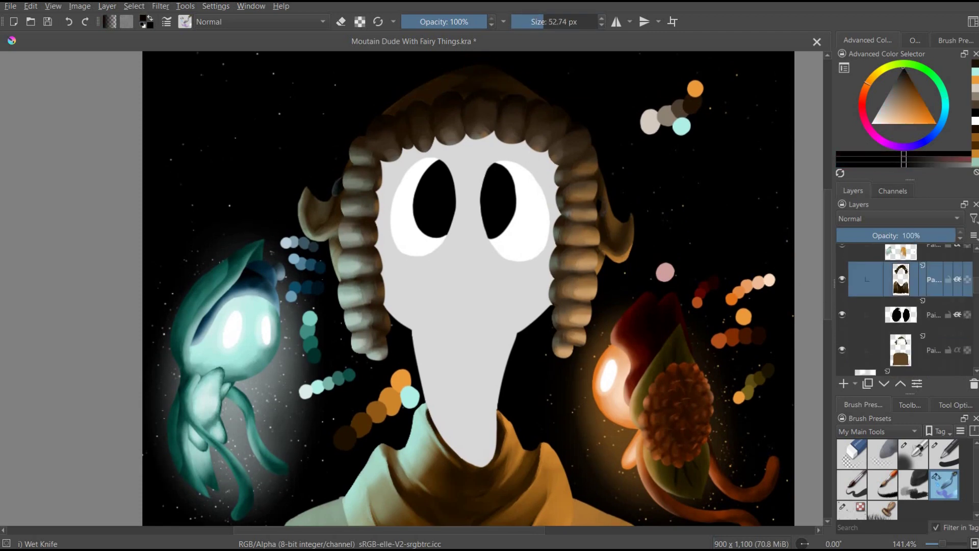
scroll(602, 191, up, 1)
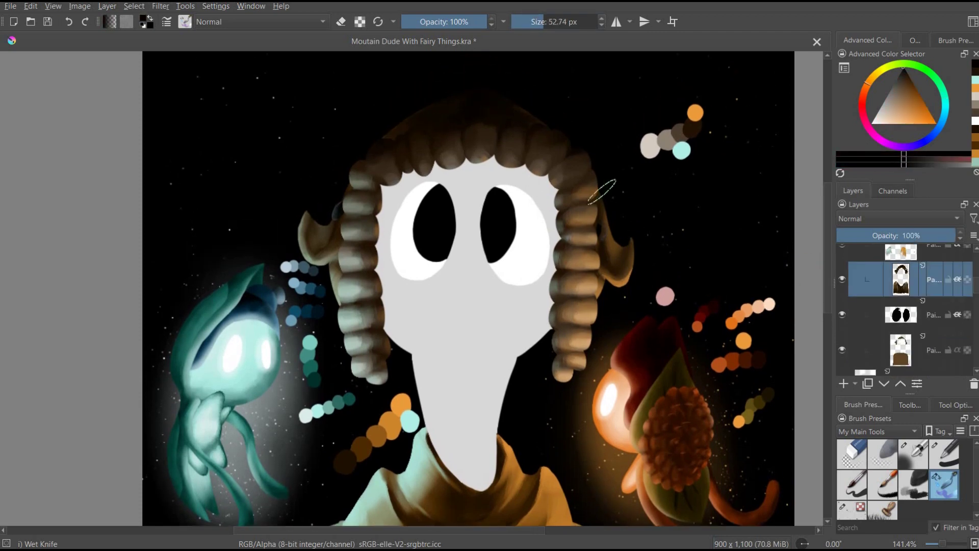
Dab a row of grey swatches from light grey to near-black below the fur swatches
right_click(965, 313)
click(836, 312)
click(944, 454)
click(673, 206)
click(690, 202)
click(897, 83)
click(896, 79)
click(716, 192)
Cover the face and neck with dark grey Wet Knife strokes on the clipped layer in Group 68
scroll(908, 306, down, 3)
click(933, 314)
click(944, 484)
drag(403, 230, 475, 459)
mouse_move(393, 178)
mouse_down()
mouse_move(382, 336)
mouse_move(387, 316)
mouse_up()
drag(556, 183, 505, 347)
mouse_move(408, 173)
mouse_down()
mouse_move(450, 153)
mouse_move(405, 313)
mouse_up()
drag(403, 275, 408, 306)
drag(464, 214, 461, 260)
drag(515, 296, 520, 362)
drag(449, 276, 449, 375)
drag(500, 280, 500, 344)
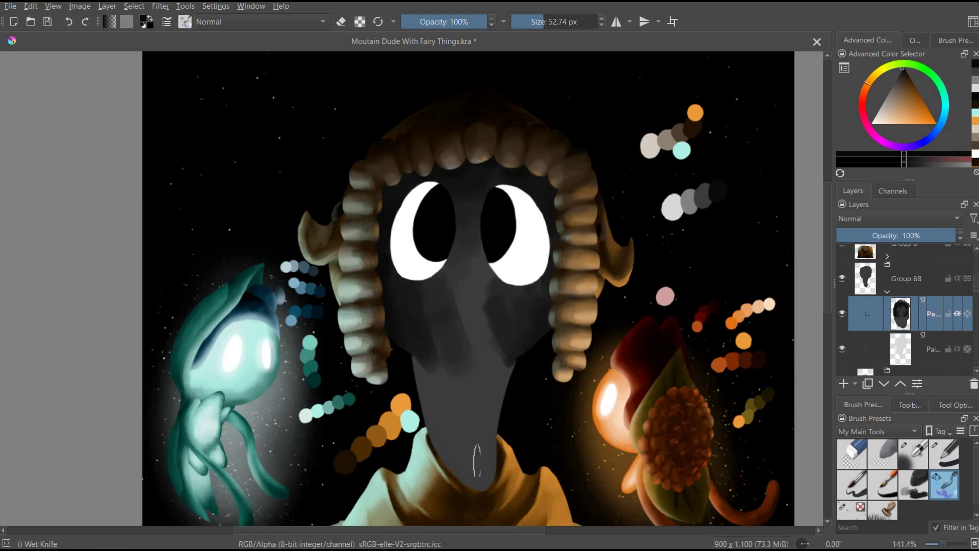
drag(477, 459, 464, 337)
mouse_move(459, 178)
mouse_down()
mouse_move(459, 357)
mouse_move(479, 484)
mouse_up()
drag(429, 367, 433, 434)
Shade the face, jaw edge and middle of the neck with near-black strokes
ctrl+click(724, 192)
drag(418, 270, 411, 306)
mouse_move(388, 184)
mouse_down()
mouse_move(398, 331)
mouse_move(433, 419)
mouse_up()
mouse_move(433, 355)
mouse_down()
mouse_move(444, 459)
mouse_move(504, 379)
mouse_move(446, 439)
mouse_up()
drag(436, 403, 477, 479)
Blend dark grey over the cheeks, nose bridge and forehead with a brush of about 39 px
key(bracketleft)
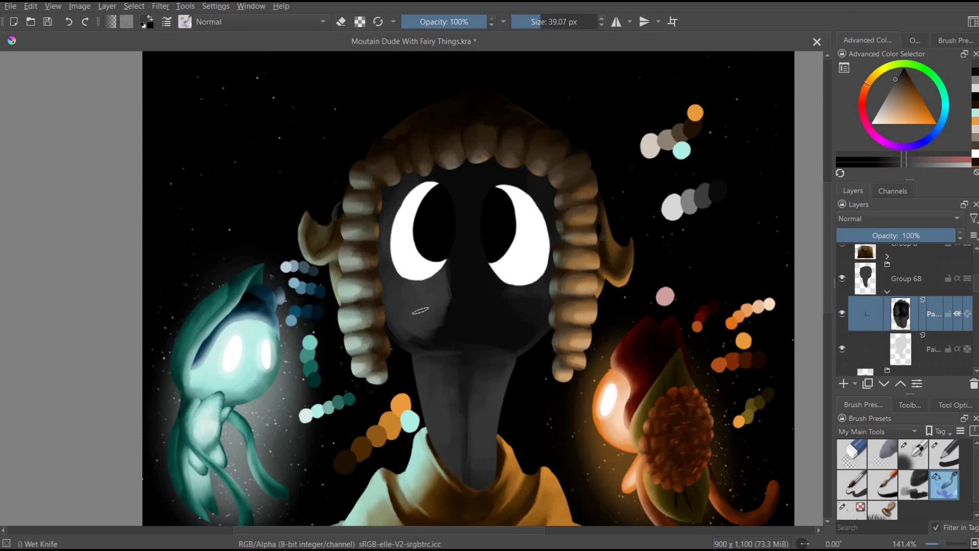
drag(421, 310, 449, 337)
drag(510, 265, 505, 331)
drag(459, 286, 448, 347)
drag(444, 229, 477, 265)
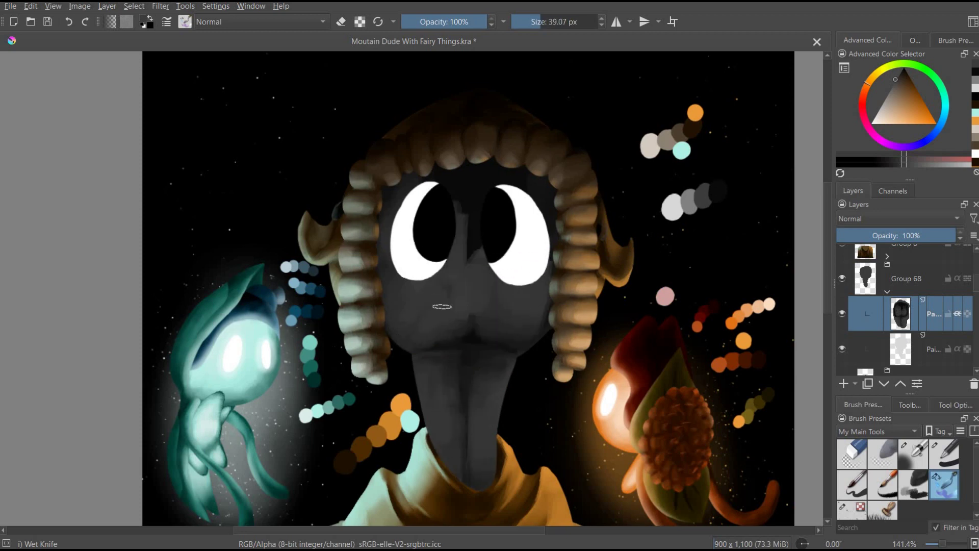
drag(449, 174, 477, 263)
drag(489, 164, 551, 245)
drag(510, 316, 440, 344)
Lighten the neck below the chin with mid-grey strokes
ctrl+click(428, 410)
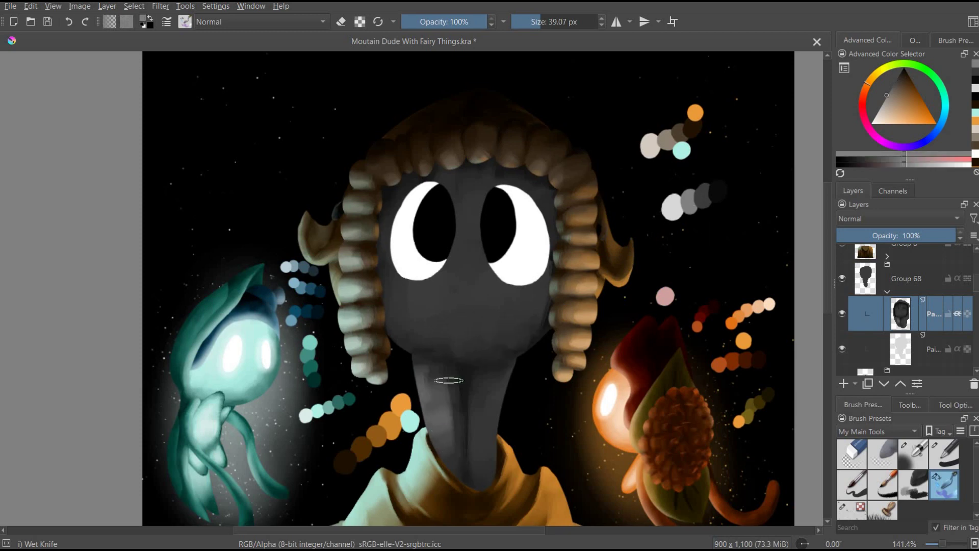
mouse_move(424, 378)
mouse_down()
mouse_move(437, 448)
mouse_move(469, 445)
mouse_up()
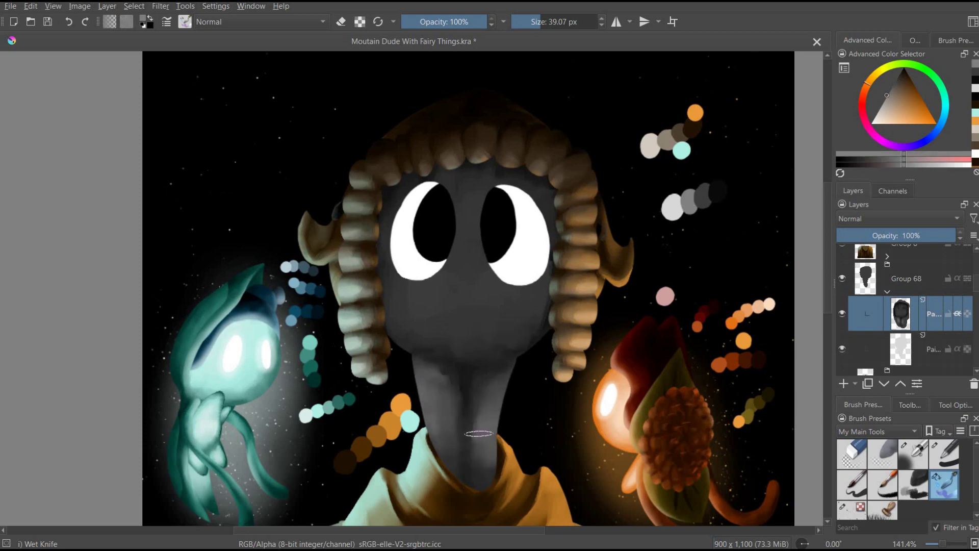
mouse_move(423, 381)
mouse_down()
mouse_move(459, 432)
mouse_move(456, 415)
mouse_move(488, 411)
mouse_move(458, 418)
mouse_move(428, 387)
mouse_move(478, 461)
mouse_move(510, 390)
mouse_move(479, 439)
mouse_move(437, 439)
mouse_move(459, 468)
mouse_move(485, 478)
mouse_move(446, 397)
mouse_move(459, 399)
mouse_move(447, 458)
mouse_up()
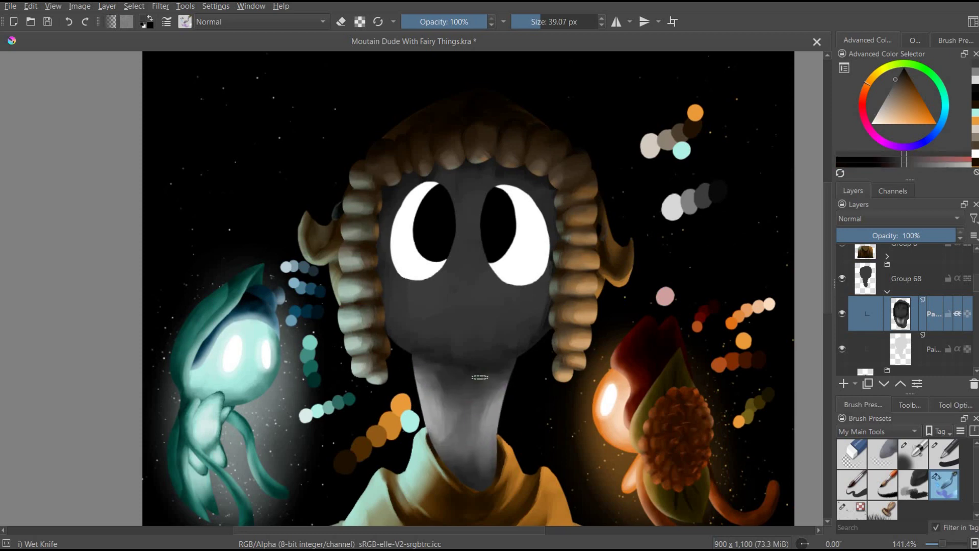
Build up mid-grey light on the cheeks, nose bridge and chin, enlarging the brush to about 75 px
mouse_move(418, 286)
mouse_down()
mouse_move(449, 321)
mouse_move(511, 301)
mouse_move(416, 310)
mouse_move(439, 337)
mouse_move(541, 317)
mouse_move(459, 244)
mouse_move(450, 169)
mouse_move(522, 209)
mouse_up()
mouse_move(410, 359)
mouse_down()
mouse_move(429, 327)
mouse_move(486, 291)
mouse_up()
mouse_move(469, 225)
mouse_down()
mouse_move(435, 329)
mouse_move(465, 307)
mouse_up()
key(bracketright)
drag(401, 177, 390, 311)
mouse_move(564, 332)
mouse_down()
mouse_move(551, 305)
mouse_move(545, 343)
mouse_move(542, 265)
mouse_move(515, 306)
mouse_up()
mouse_move(418, 285)
mouse_down()
mouse_move(395, 311)
mouse_move(403, 306)
mouse_up()
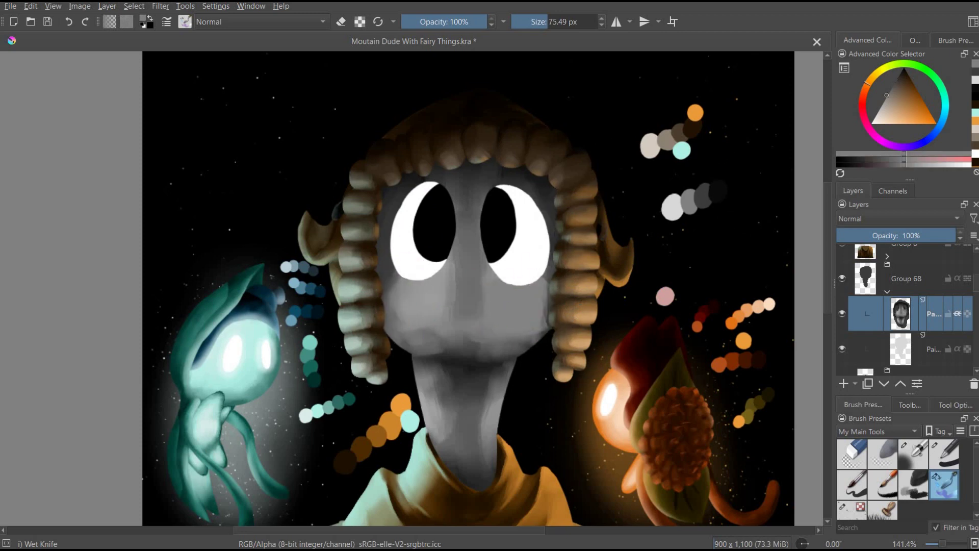
Darken the face along the fur trim and between the eyes with dark grey and near-black strokes
ctrl+click(699, 193)
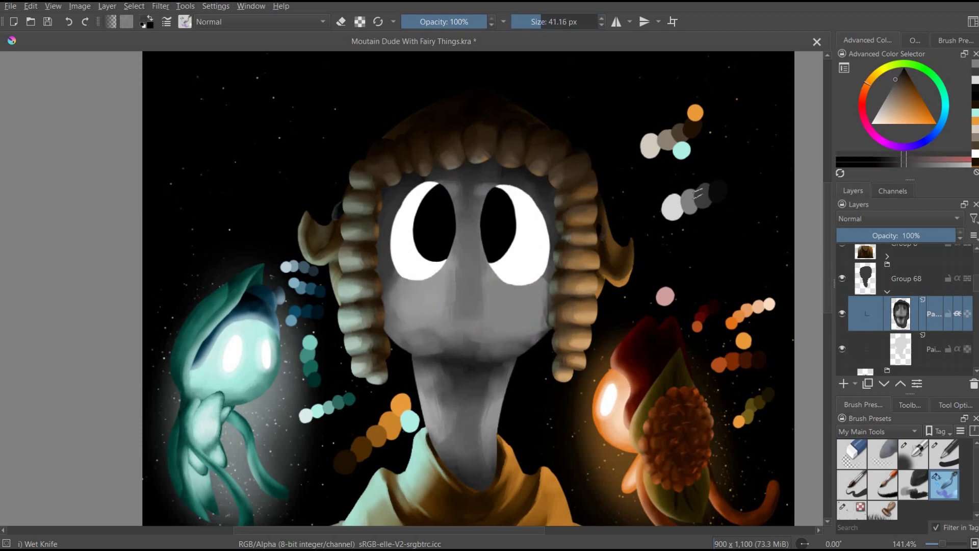
ctrl+click(436, 237)
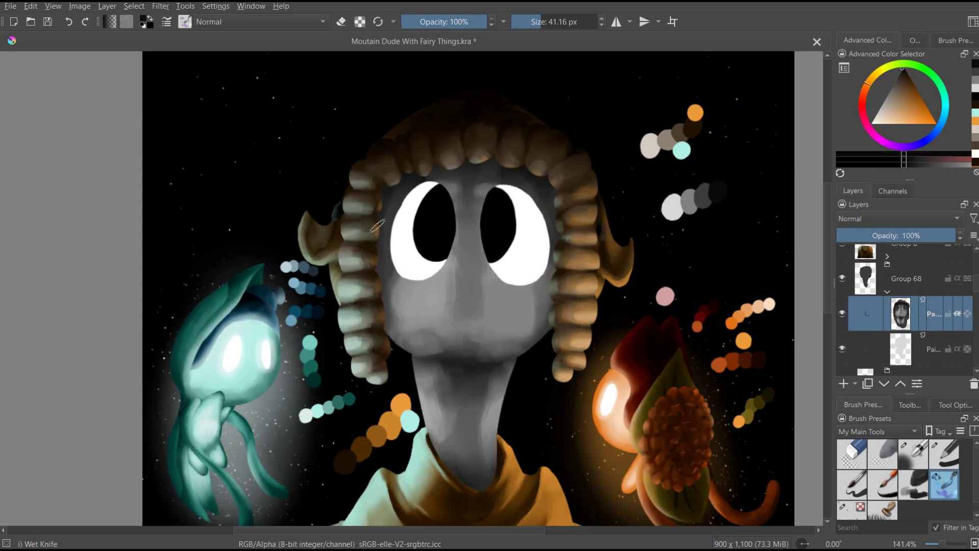
drag(390, 188, 391, 358)
drag(556, 331, 540, 276)
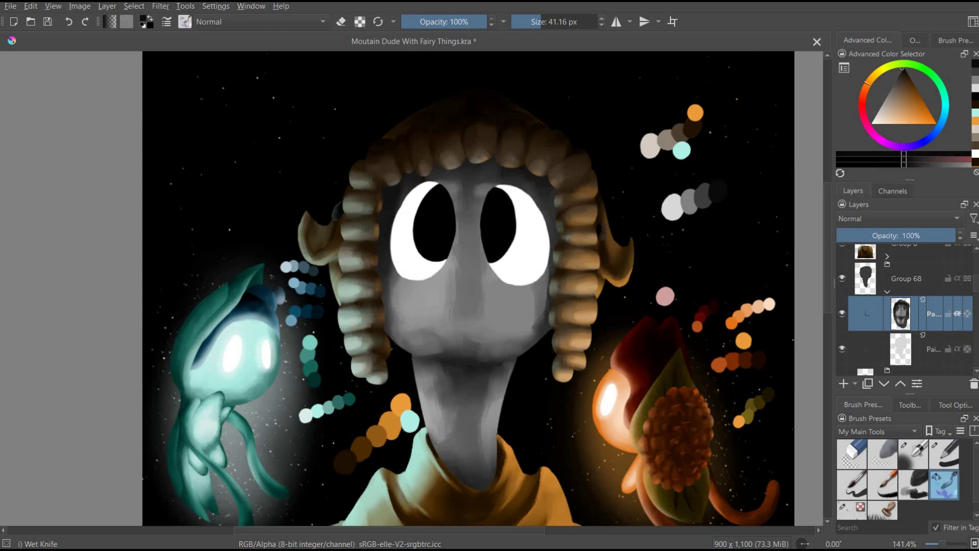
ctrl+click(467, 234)
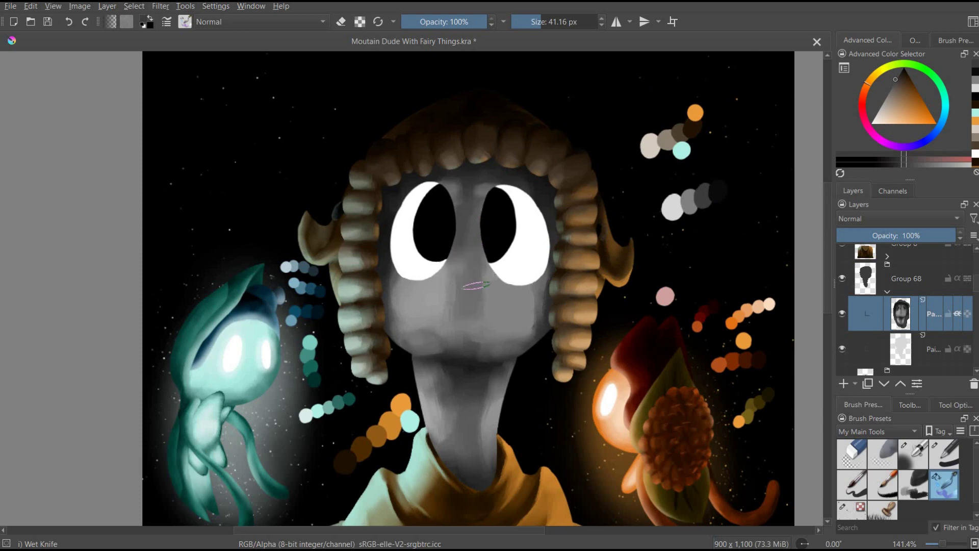
ctrl+click(481, 218)
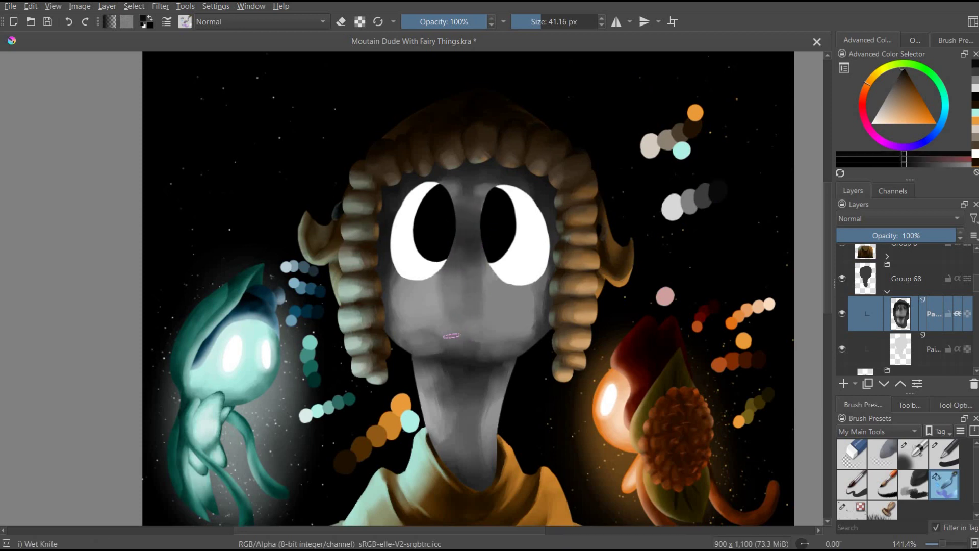
drag(490, 306, 489, 263)
Highlight the cheeks and brow with lighter greys and draw a thin dark mouth line above the chin
ctrl+click(420, 304)
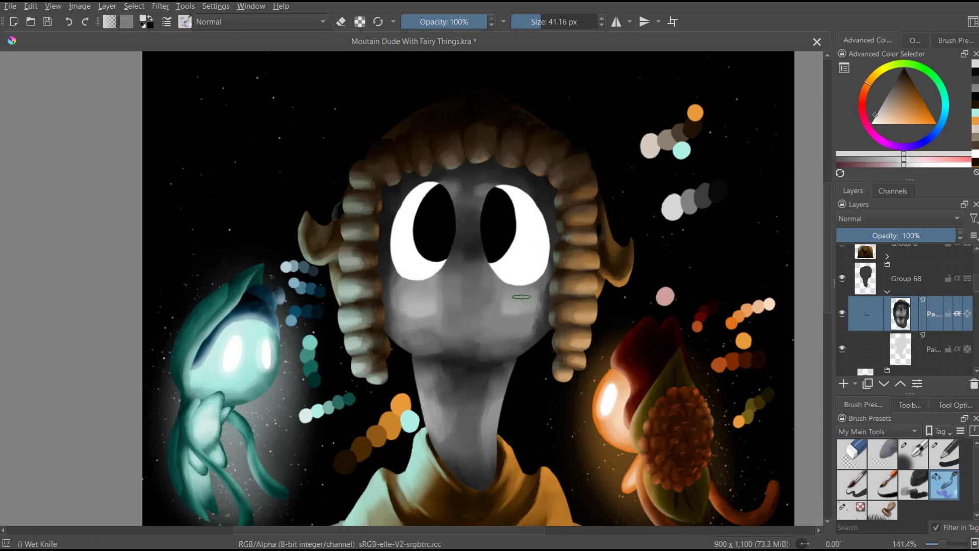
ctrl+click(492, 198)
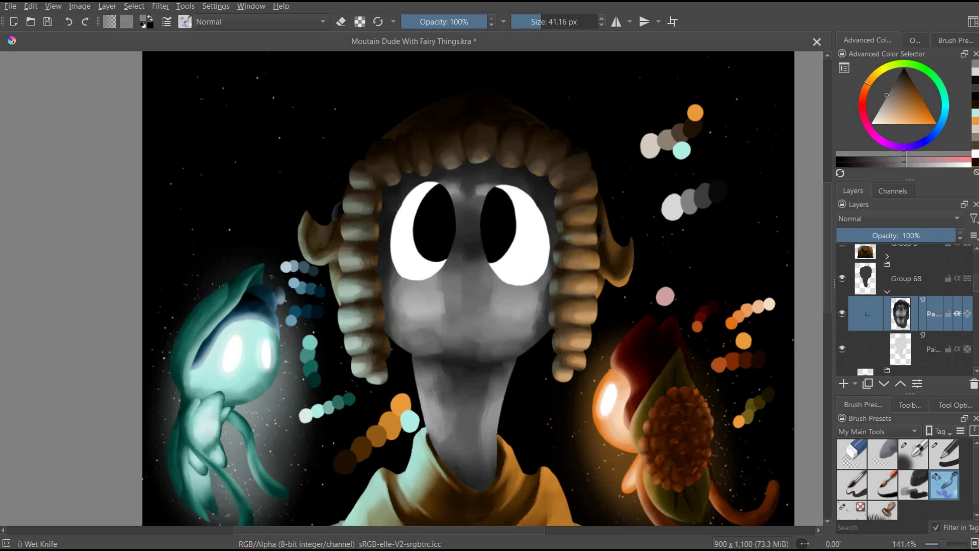
scroll(871, 284, down, 5)
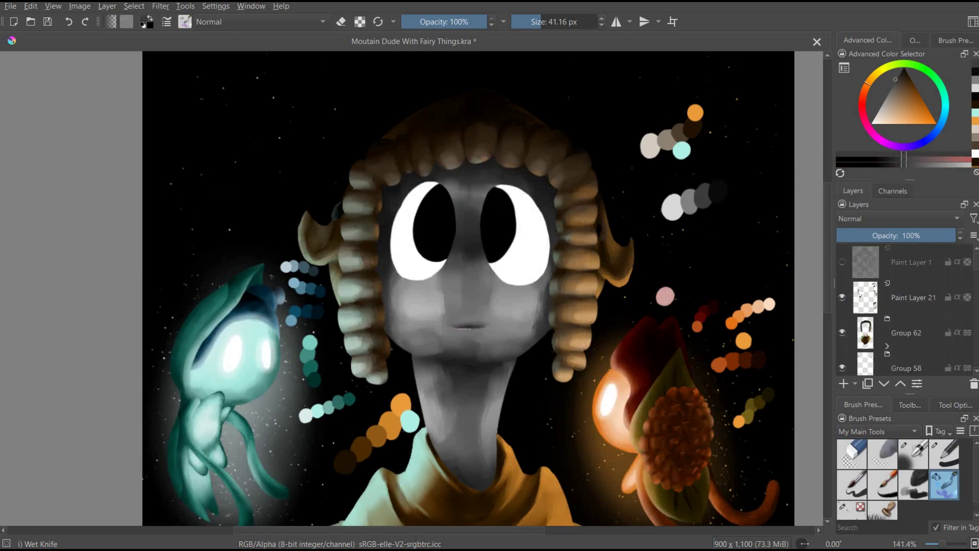
key(slash)
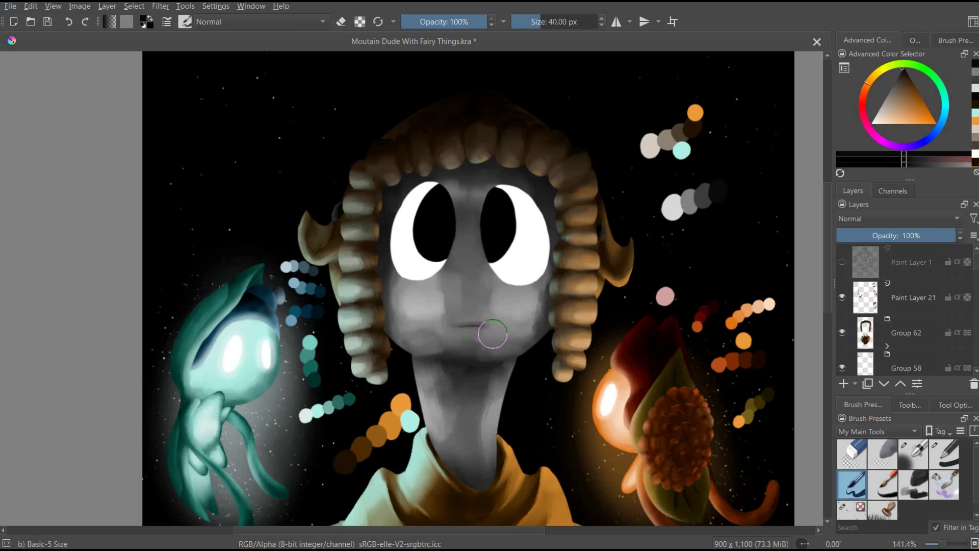
scroll(510, 331, down, 2)
key(slash)
On a new clipped layer, paint teal light on the face and neck toward the teal fairy and orange light on the opposite side
mouse_move(408, 240)
mouse_down()
mouse_move(403, 285)
mouse_move(451, 284)
mouse_move(431, 392)
mouse_move(464, 239)
mouse_move(429, 413)
mouse_up()
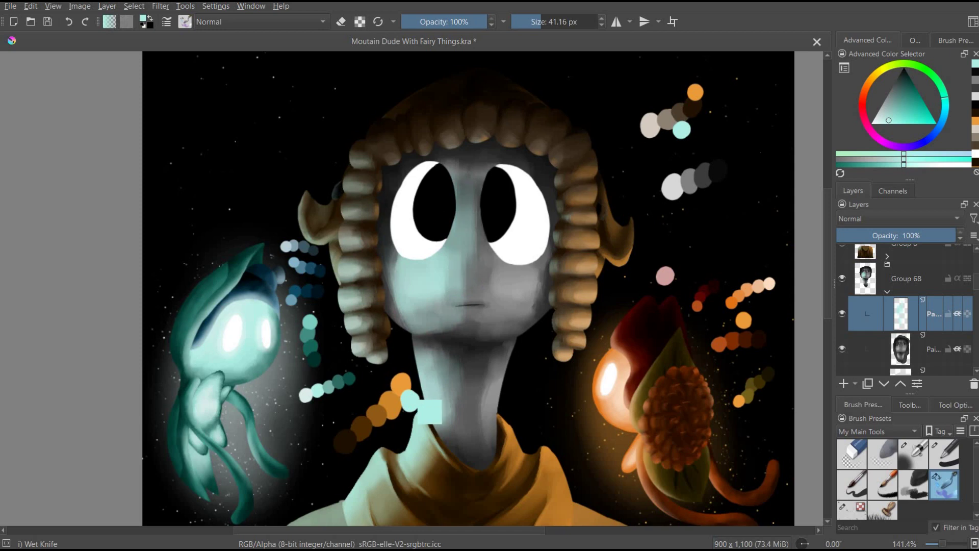
ctrl+click(490, 439)
mouse_move(484, 439)
mouse_down()
mouse_move(518, 270)
mouse_move(485, 163)
mouse_move(469, 311)
mouse_up()
key(e)
click(941, 486)
ctrl+click(469, 302)
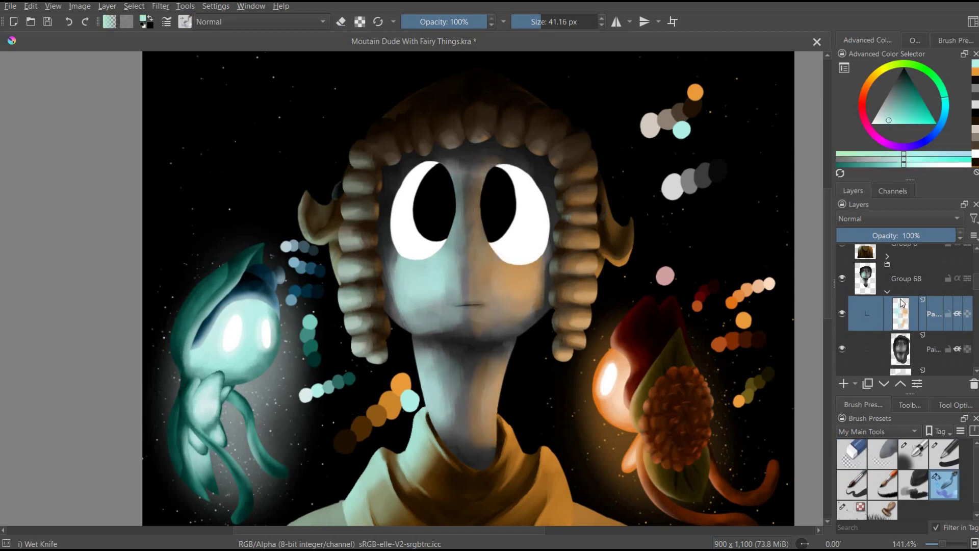
On a new clipped layer over the eye whites, shade both eyeballs in mid grey with the Wet Knife brush
scroll(902, 316, down, 3)
click(843, 294)
click(843, 294)
click(908, 304)
key(BackSpace)
mouse_move(421, 266)
mouse_down()
mouse_move(510, 237)
mouse_move(516, 200)
mouse_up()
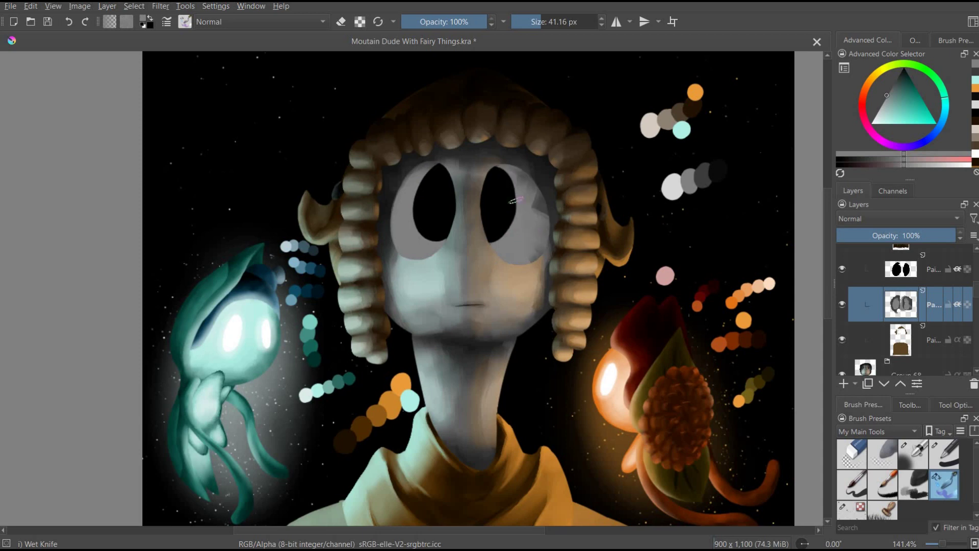
Build up light grey and white on both eyeballs, brightest toward the lower centres
ctrl+click(390, 240)
mouse_move(398, 240)
mouse_down()
mouse_move(408, 215)
mouse_move(420, 233)
mouse_move(396, 210)
mouse_up()
mouse_move(500, 255)
mouse_down()
mouse_move(531, 224)
mouse_move(535, 248)
mouse_up()
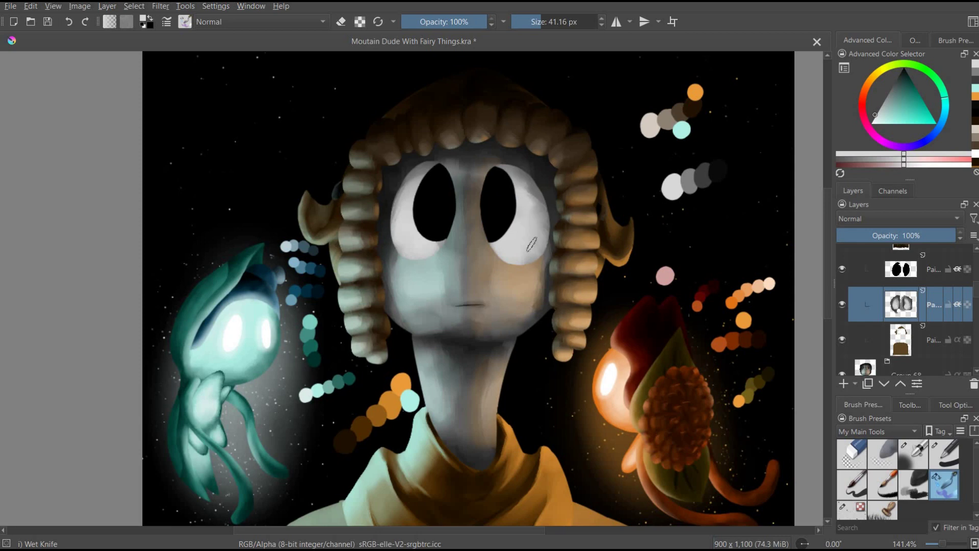
ctrl+click(530, 194)
drag(412, 236, 415, 230)
drag(525, 245, 519, 227)
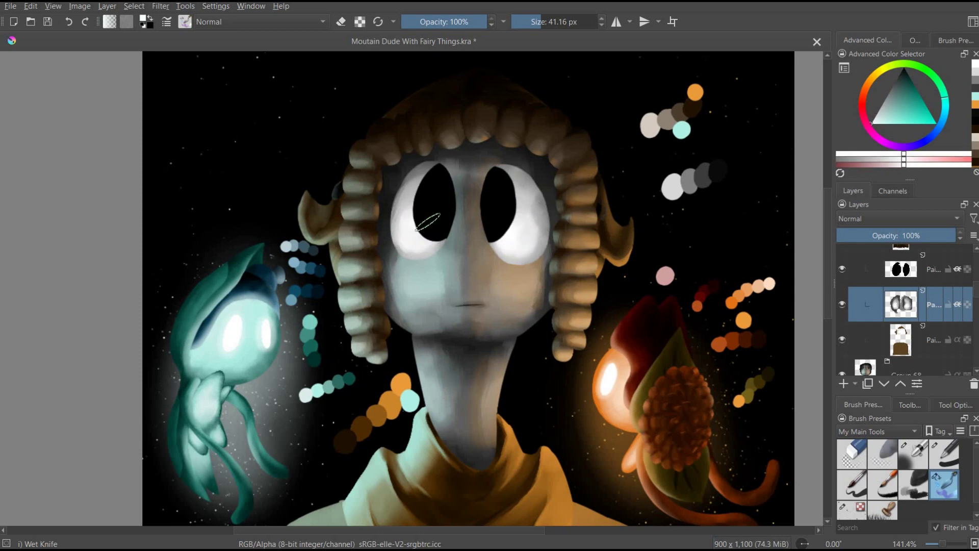
On new clipped layers, add soft black shading on the face around the eyes and along the eyeballs' upper rims
drag(938, 236, 930, 236)
scroll(889, 296, up, 3)
scroll(889, 295, down, 2)
click(893, 321)
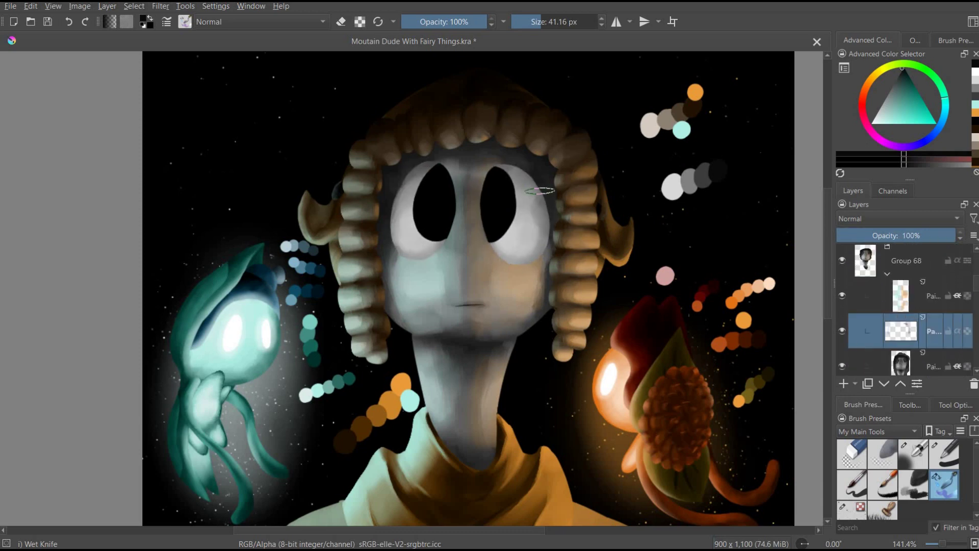
key(ctrl+Page_Down)
key(ctrl+Page_Down)
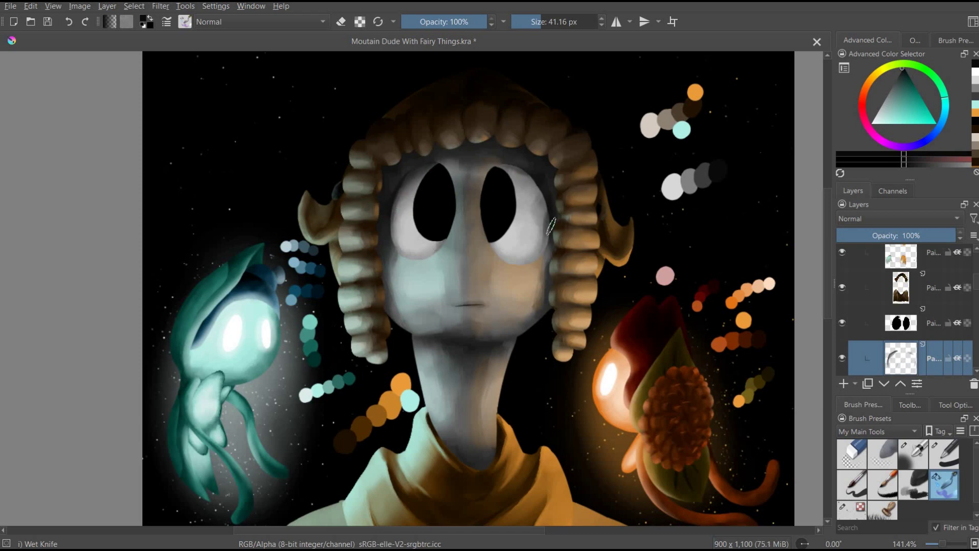
key(e)
key(e)
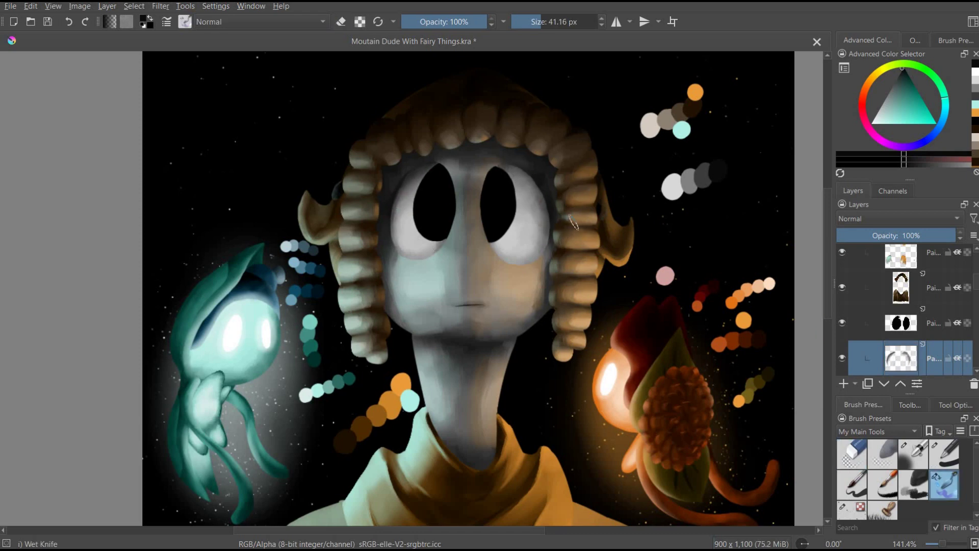
scroll(851, 280, down, 2)
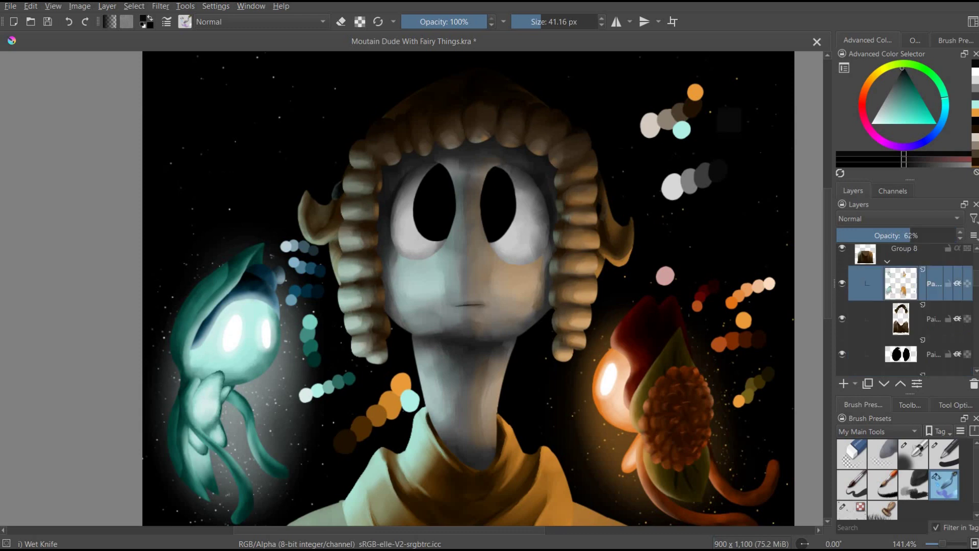
On a new layer above the eye shading, paint teal and orange light on the eyeballs' lower parts, matching each fairy's side
click(909, 301)
key(Insert)
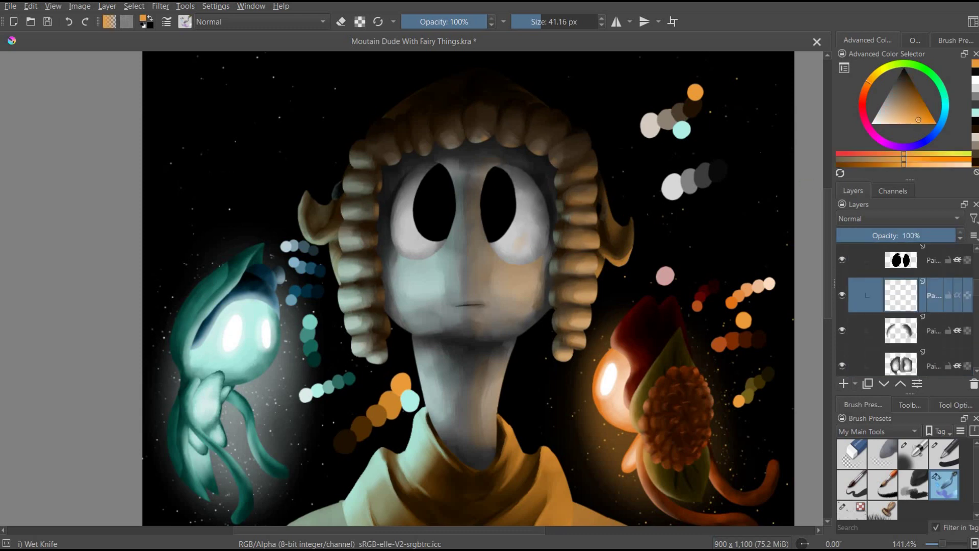
drag(525, 249, 523, 240)
ctrl+click(682, 130)
drag(408, 244, 433, 245)
ctrl+click(519, 238)
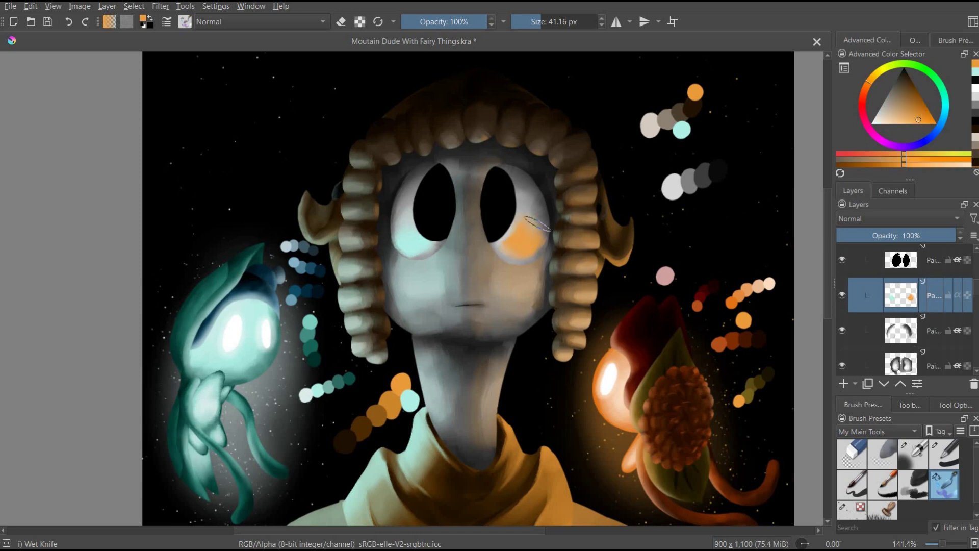
Lower the coloured eye light's opacity to 76% and paint pale peach and pale teal highlights on a new layer
click(928, 235)
click(945, 454)
key(Insert)
ctrl+click(765, 284)
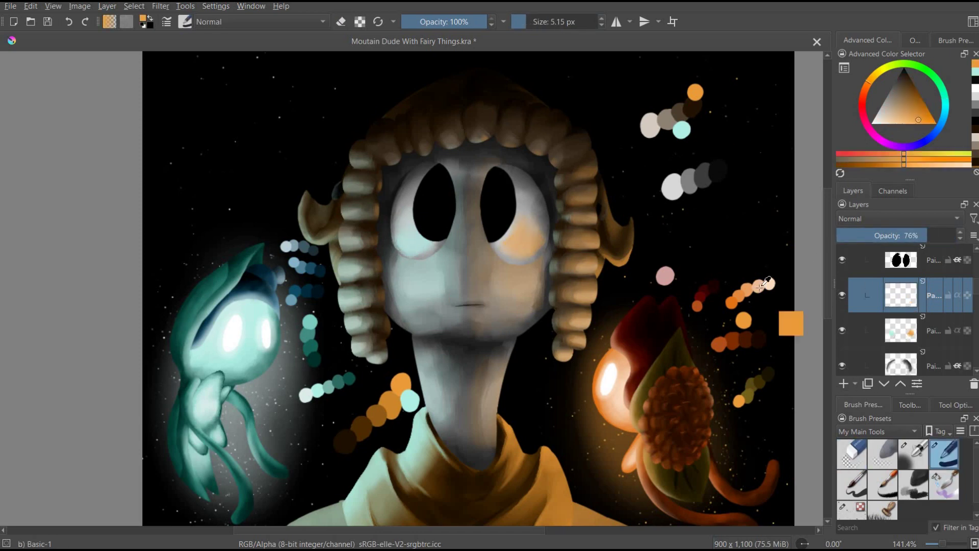
drag(531, 230, 533, 250)
ctrl+click(409, 243)
key(/)
Group the pupils layer and paint dark grey shading with teal and orange reflections on new layers inside the pupils
ctrl+click(788, 308)
key(ctrl+g)
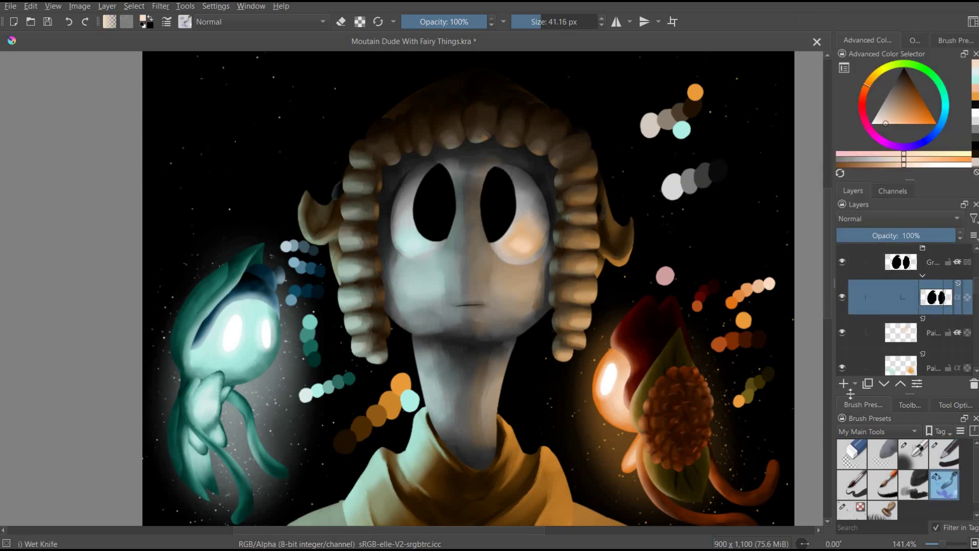
click(843, 384)
mouse_move(423, 229)
mouse_down()
mouse_move(444, 184)
mouse_move(505, 229)
mouse_up()
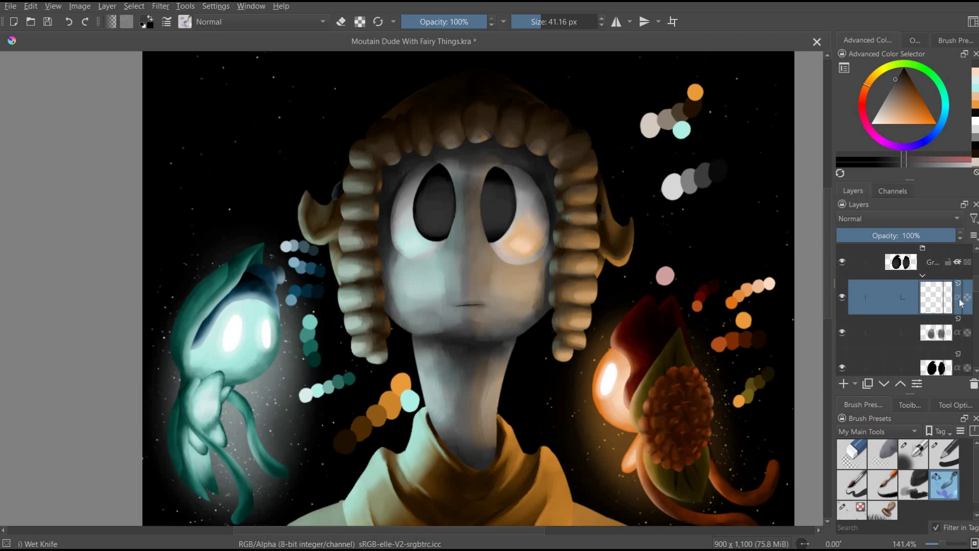
ctrl+click(681, 130)
mouse_move(434, 227)
mouse_down()
mouse_move(502, 225)
mouse_move(494, 229)
mouse_up()
ctrl+click(764, 331)
click(885, 384)
click(885, 384)
click(885, 384)
click(885, 384)
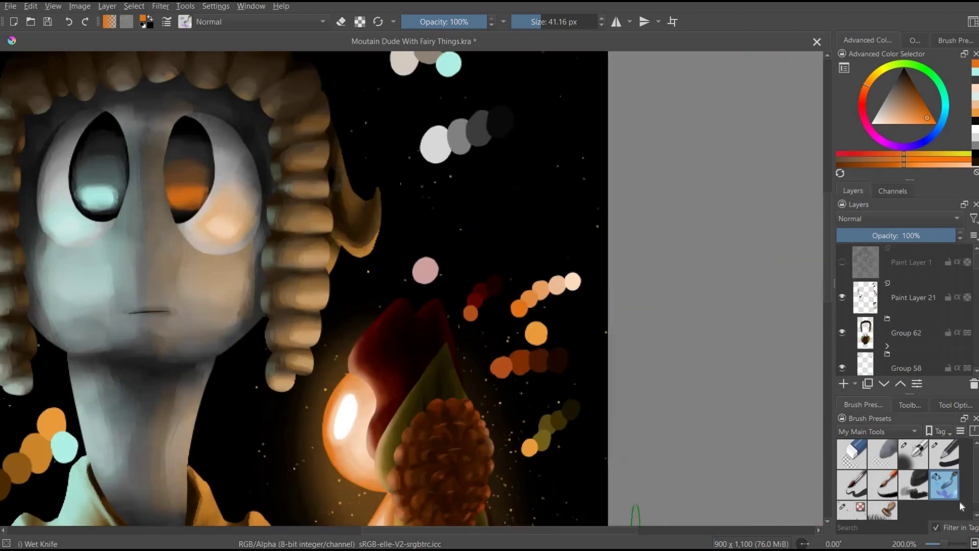
Add a row of pink-to-dark-red swatches and shade the small pink ball above the orange fairy with them
click(944, 454)
click(913, 297)
drag(898, 100, 877, 116)
key(slash)
mouse_move(425, 270)
mouse_down()
mouse_move(415, 284)
mouse_move(426, 270)
mouse_move(673, 261)
mouse_up()
ctrl+click(542, 224)
ctrl+click(424, 268)
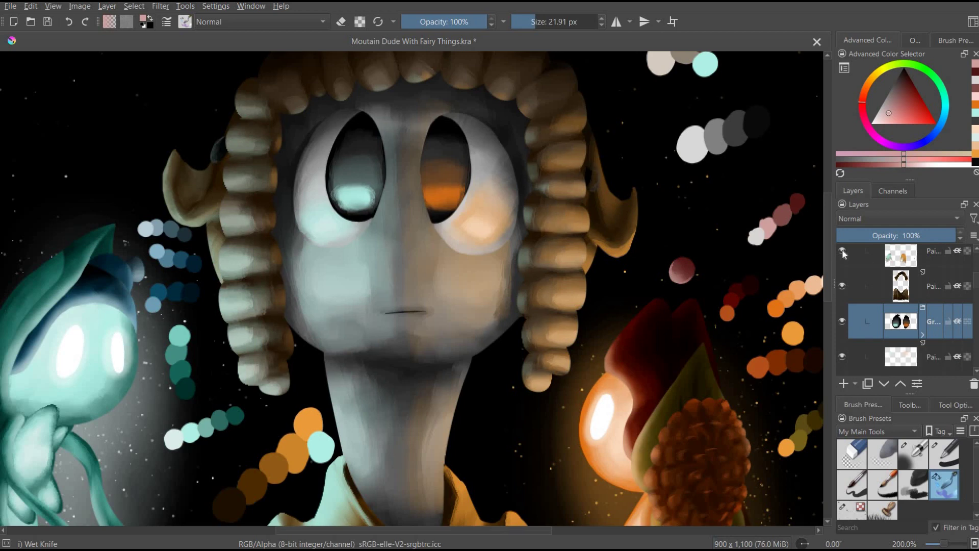
Set the eyeball shadow layer to 73% opacity and the teal and orange eye light layer to 61%
key(Page_Down)
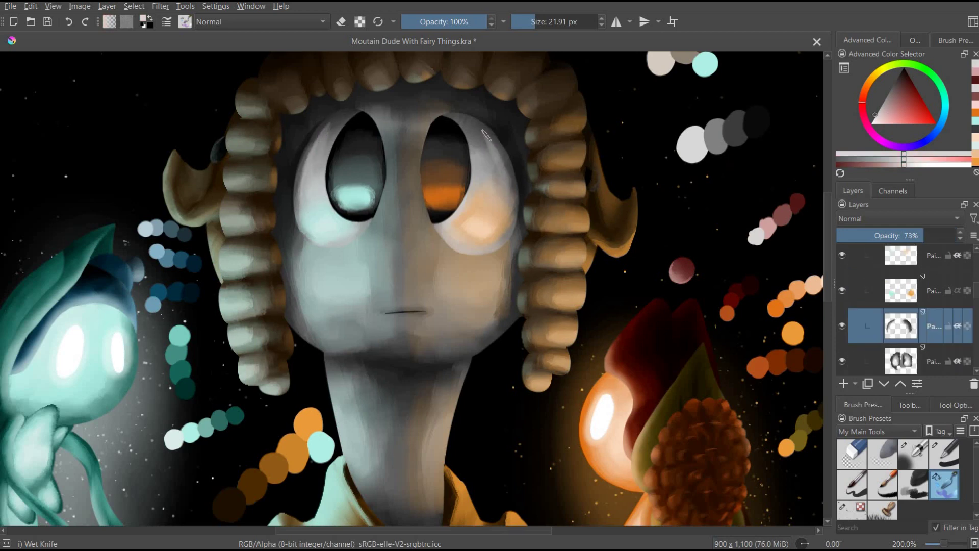
key(Page_Up)
ctrl+click(359, 188)
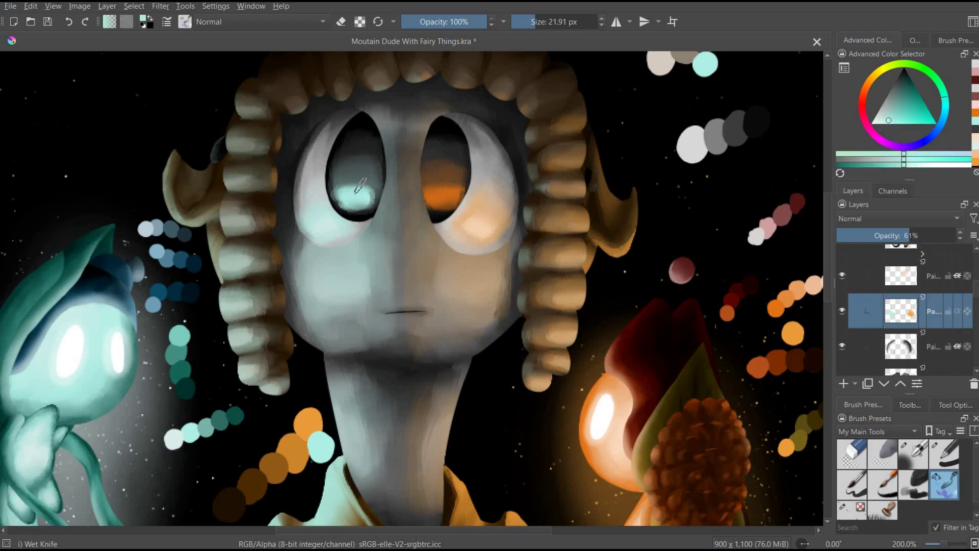
ctrl+click(443, 192)
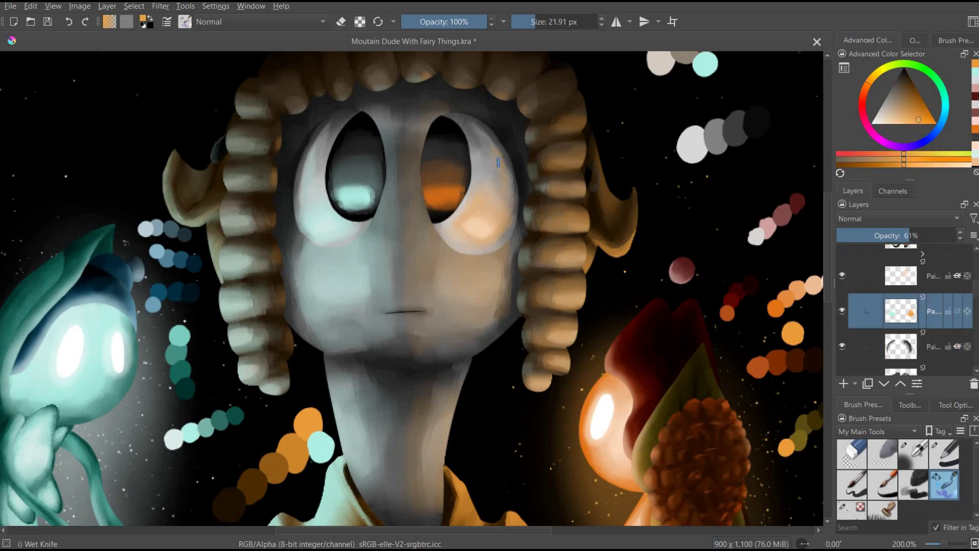
key(Page_Up)
Paint the background on Paint Layer 3 dark teal behind the teal fairy and dark red behind the orange fairy
key(minus)
key(minus)
key(minus)
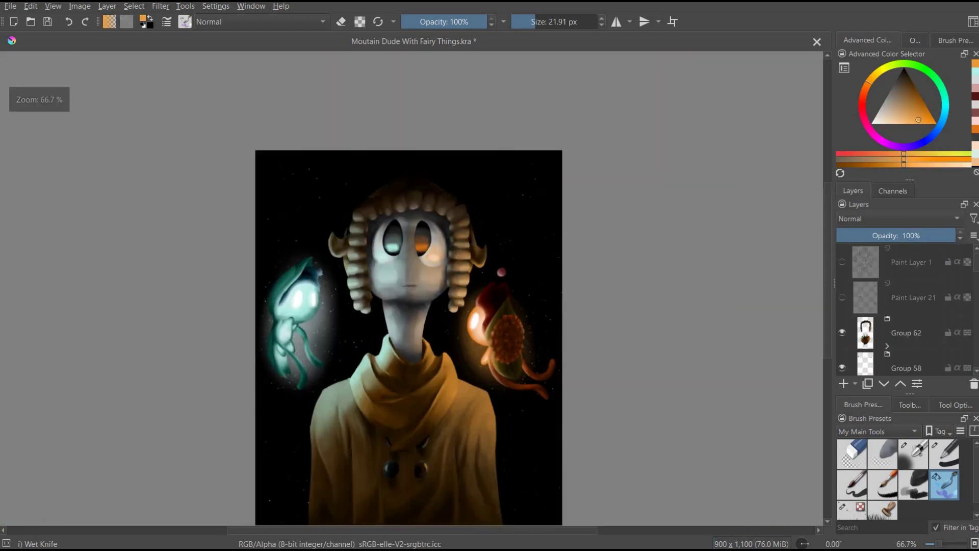
key(plus)
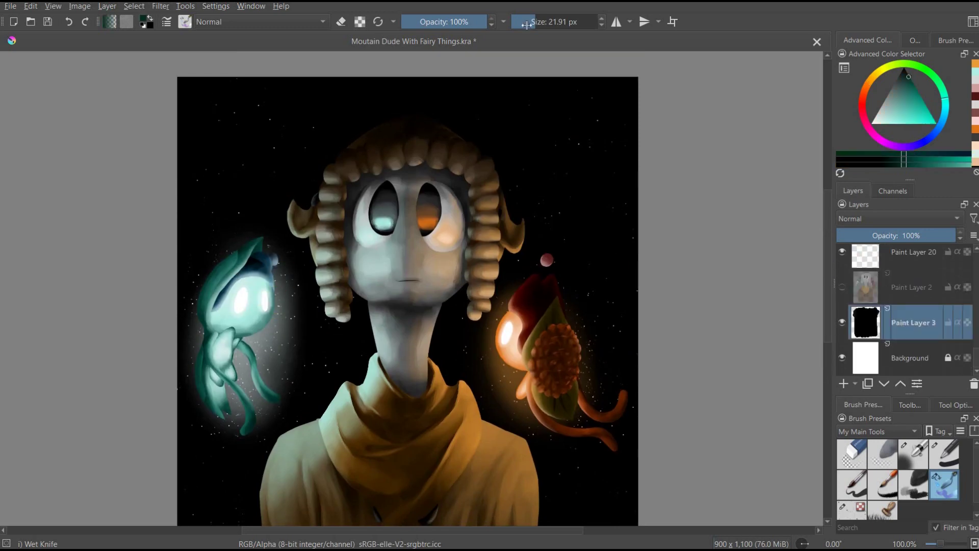
mouse_move(245, 163)
mouse_down()
mouse_move(214, 332)
mouse_move(203, 478)
mouse_up()
ctrl+click(560, 323)
mouse_move(566, 204)
mouse_down()
mouse_move(579, 393)
mouse_move(536, 400)
mouse_up()
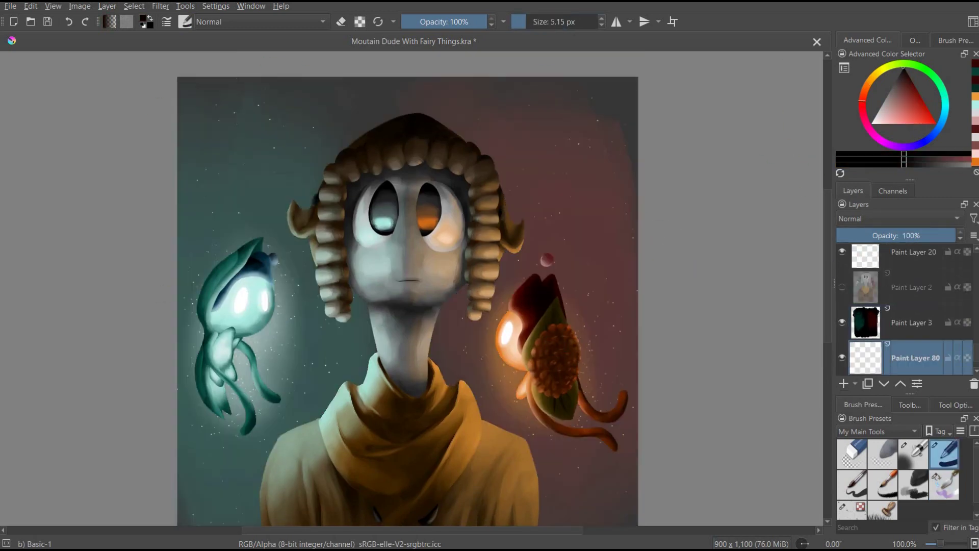
Darken the background's outer edges with black on a new layer, using Airbrush Soft at about 364 px
click(913, 454)
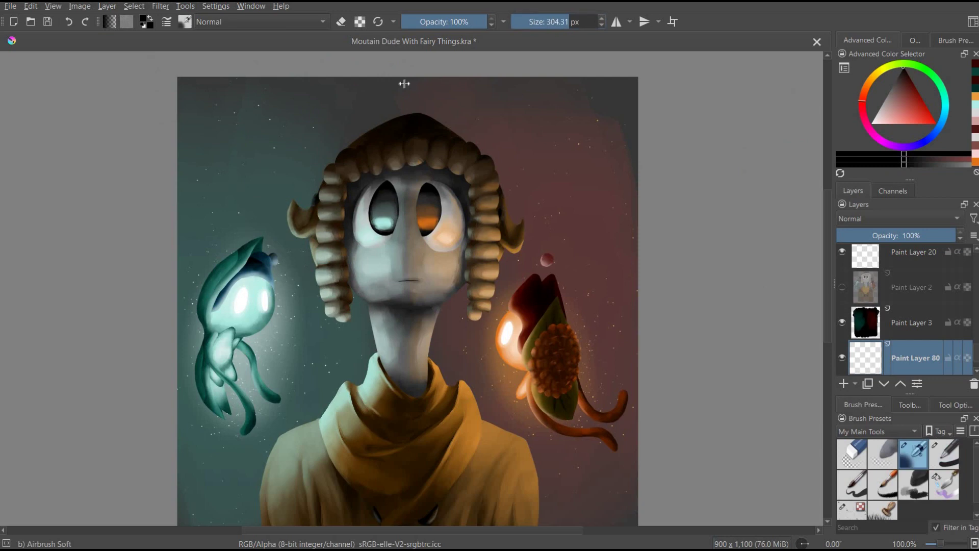
scroll(821, 286, down, 3)
key(minus)
key(minus)
key(slash)
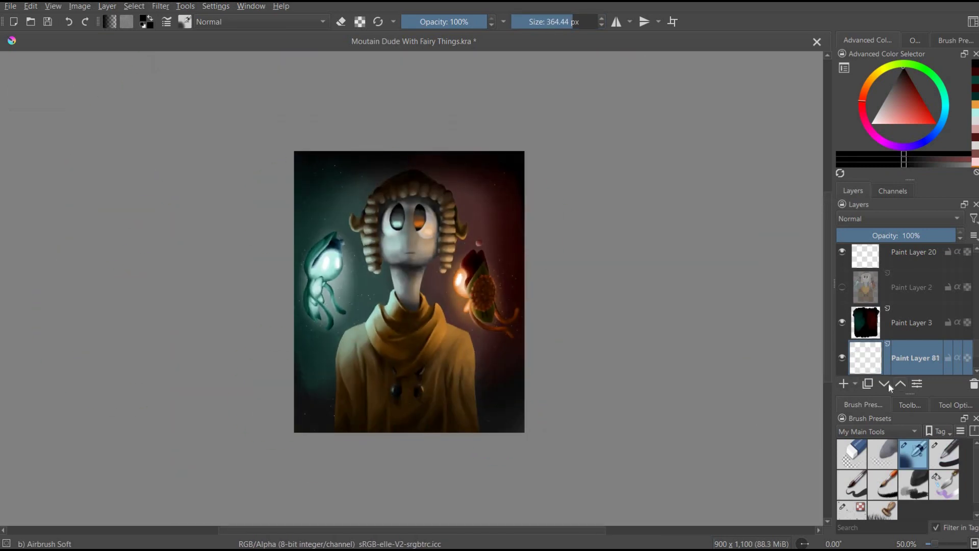
click(844, 384)
On a new layer above the figure, airbrush soft peach and pale teal glows around the fairies and set its opacity to 61%
key(1)
key(Insert)
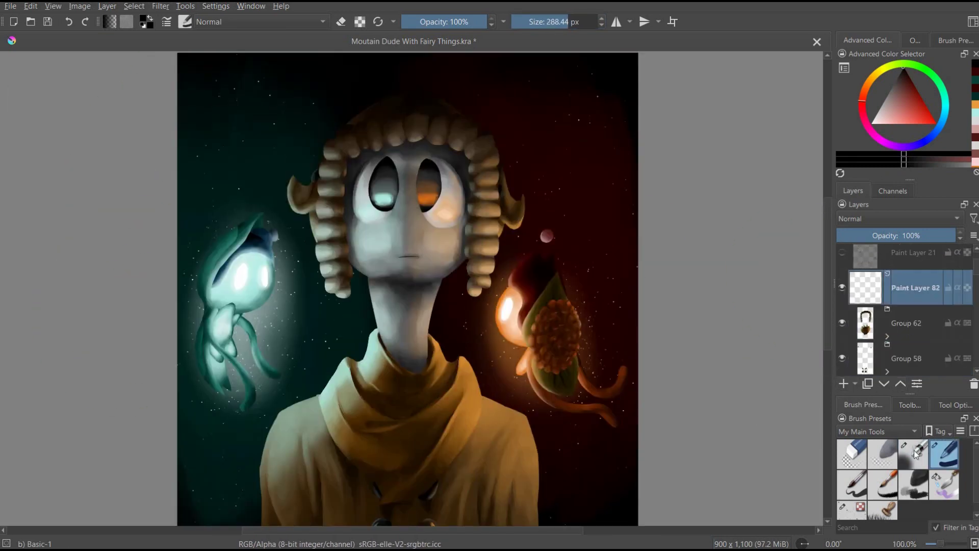
key(slash)
drag(587, 357, 503, 220)
ctrl+click(256, 319)
drag(255, 318, 189, 384)
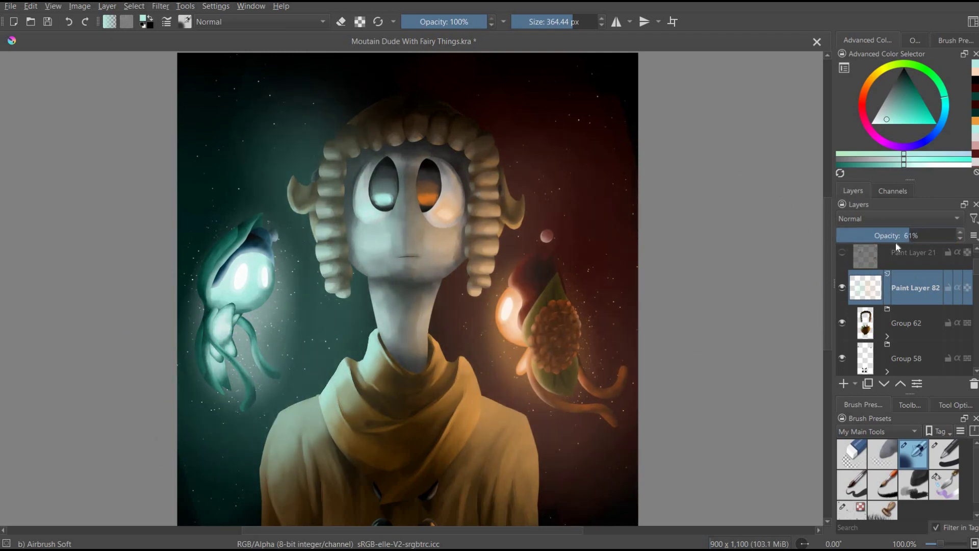
Scatter pale teal and peach specks with the Texture Starfield brush on a new layer and set its opacity to 26%
click(844, 383)
click(852, 510)
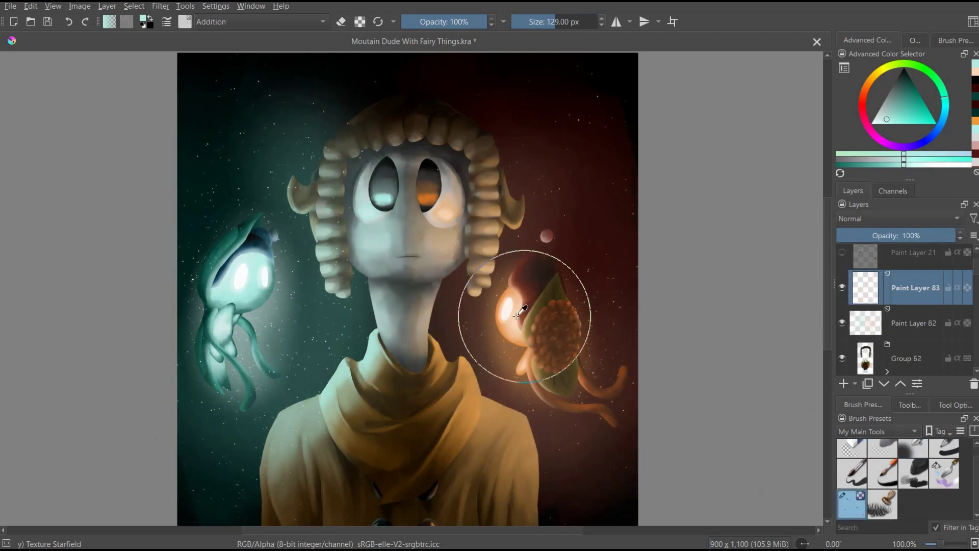
ctrl+click(532, 281)
click(893, 235)
click(843, 287)
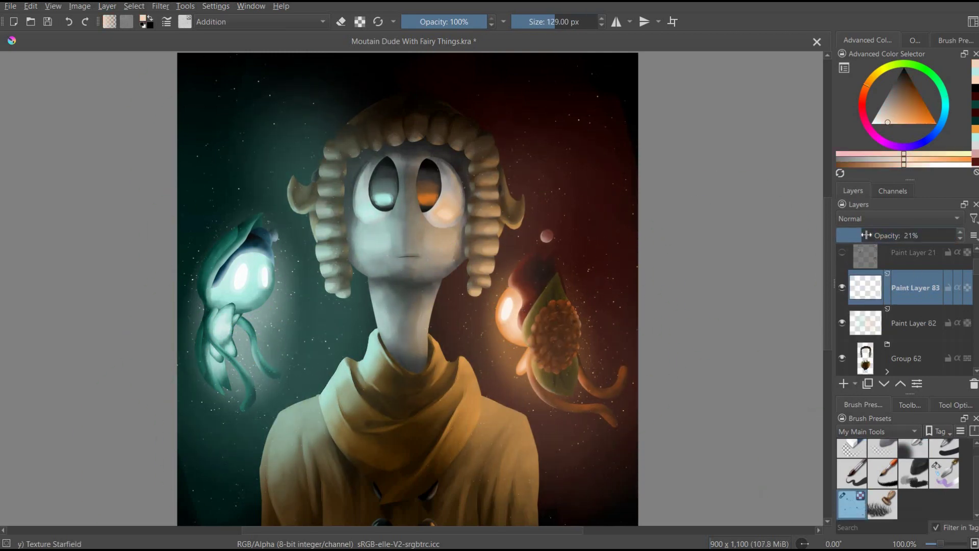
drag(864, 235, 869, 235)
Scatter peach and pale teal particles around the matching fairies with the Texture Splat brush on a new layer
click(160, 6)
click(185, 22)
click(275, 125)
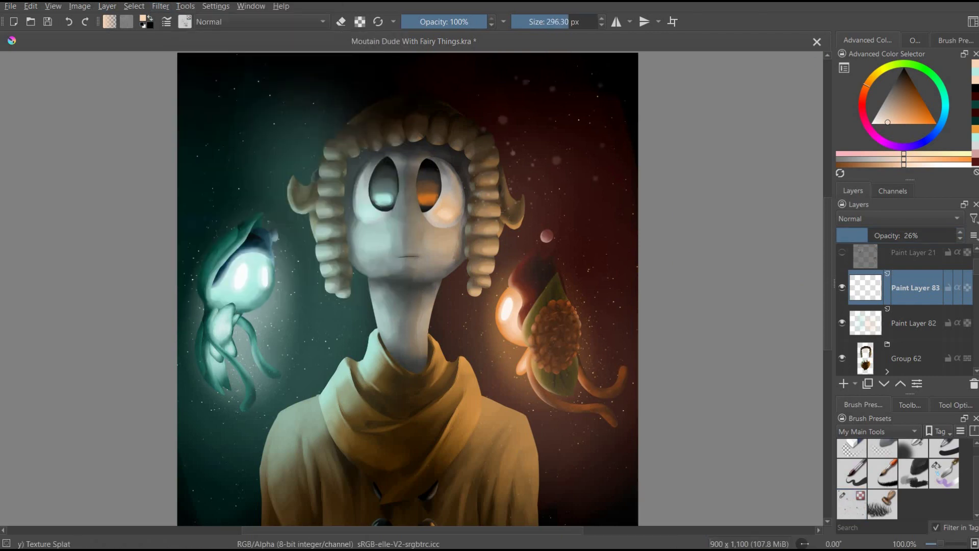
key(Insert)
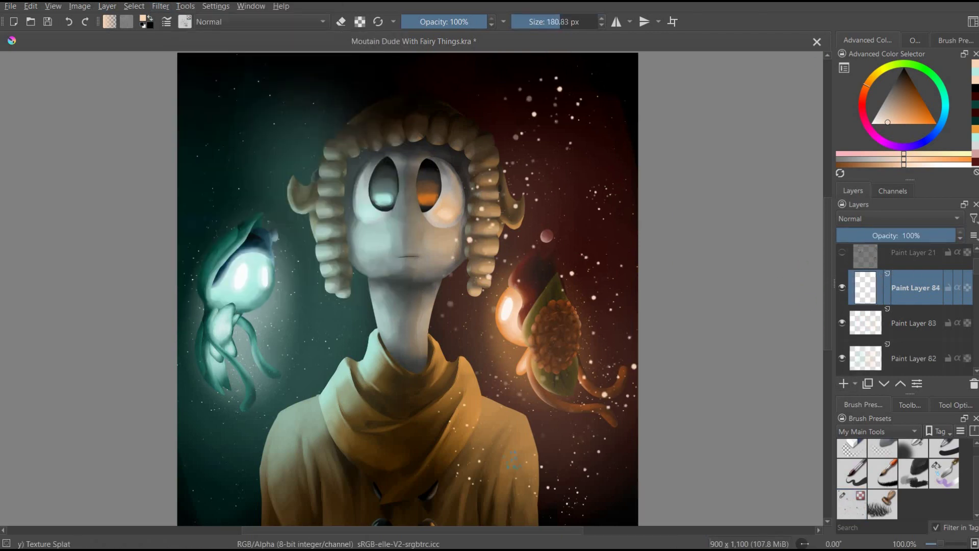
ctrl+click(220, 230)
mouse_move(220, 102)
mouse_down()
mouse_move(332, 204)
mouse_move(201, 439)
mouse_up()
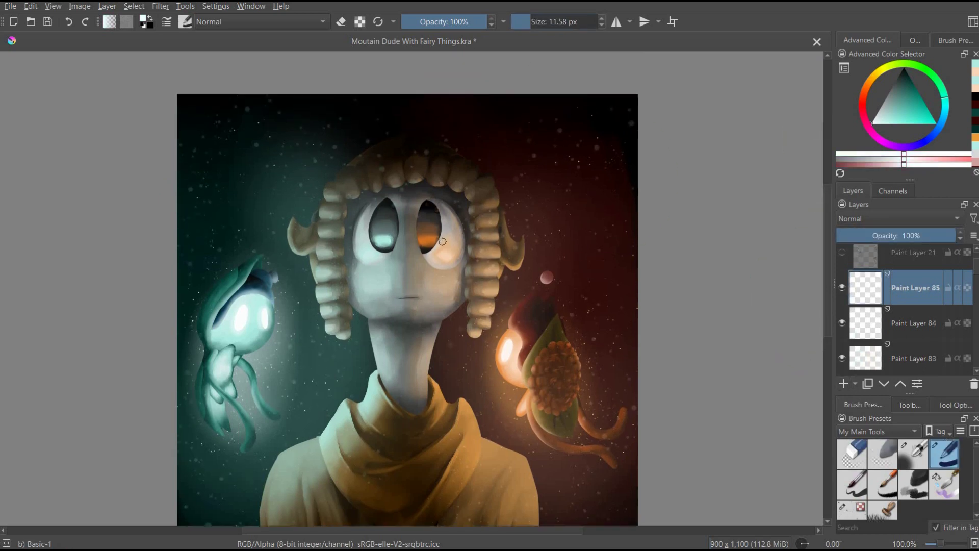
Lower the top layer's opacity and apply a filter to it
drag(954, 236, 911, 237)
click(160, 6)
click(196, 33)
click(714, 371)
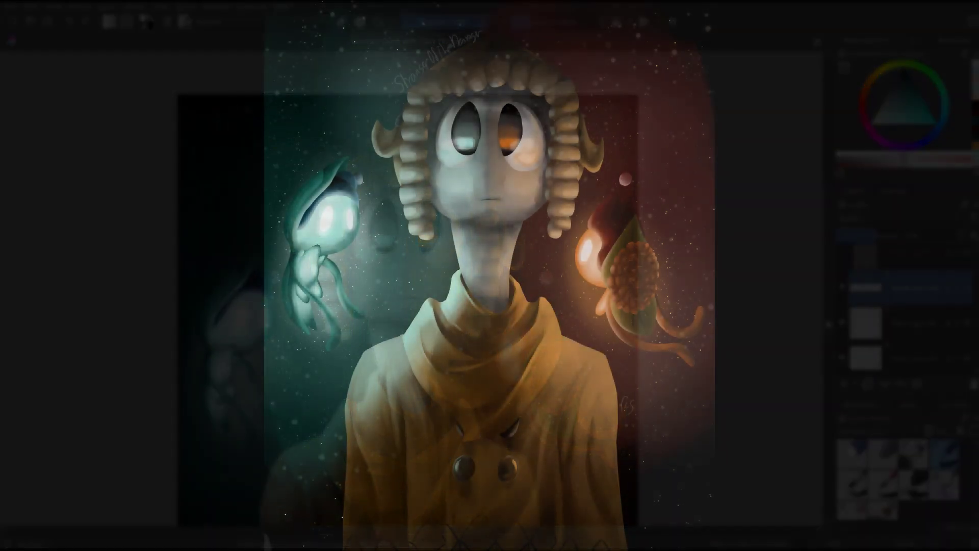